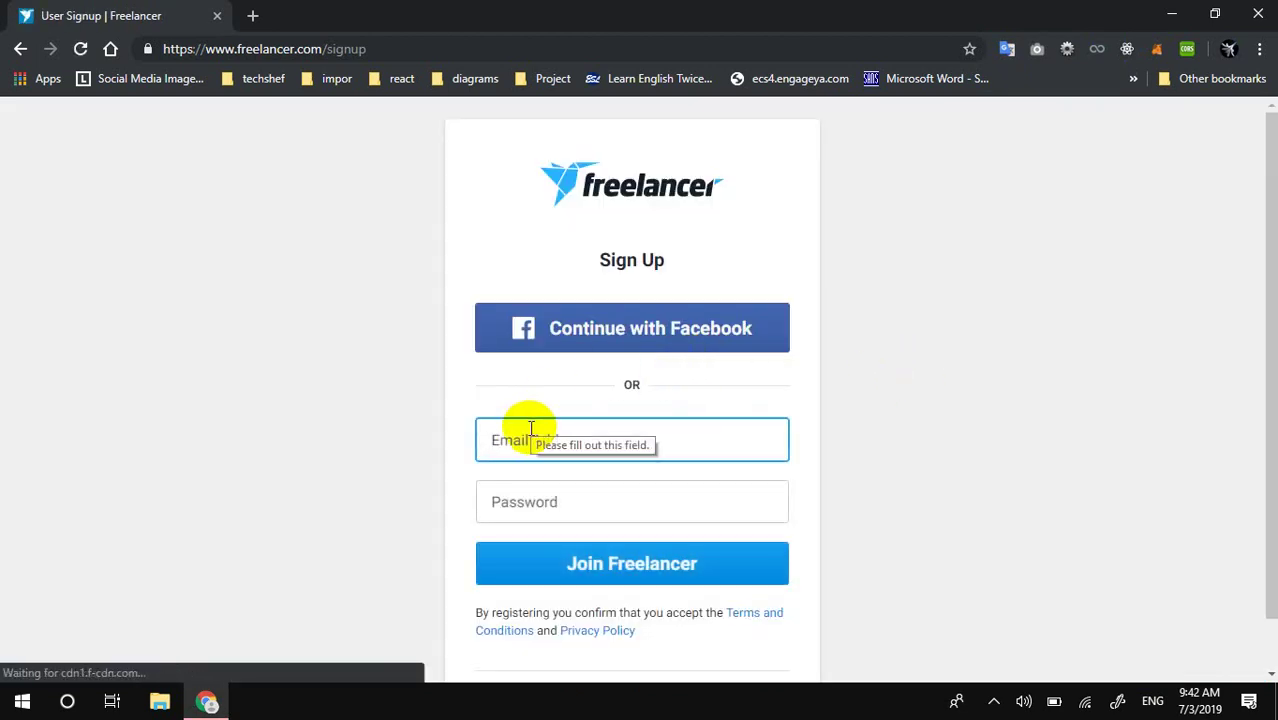
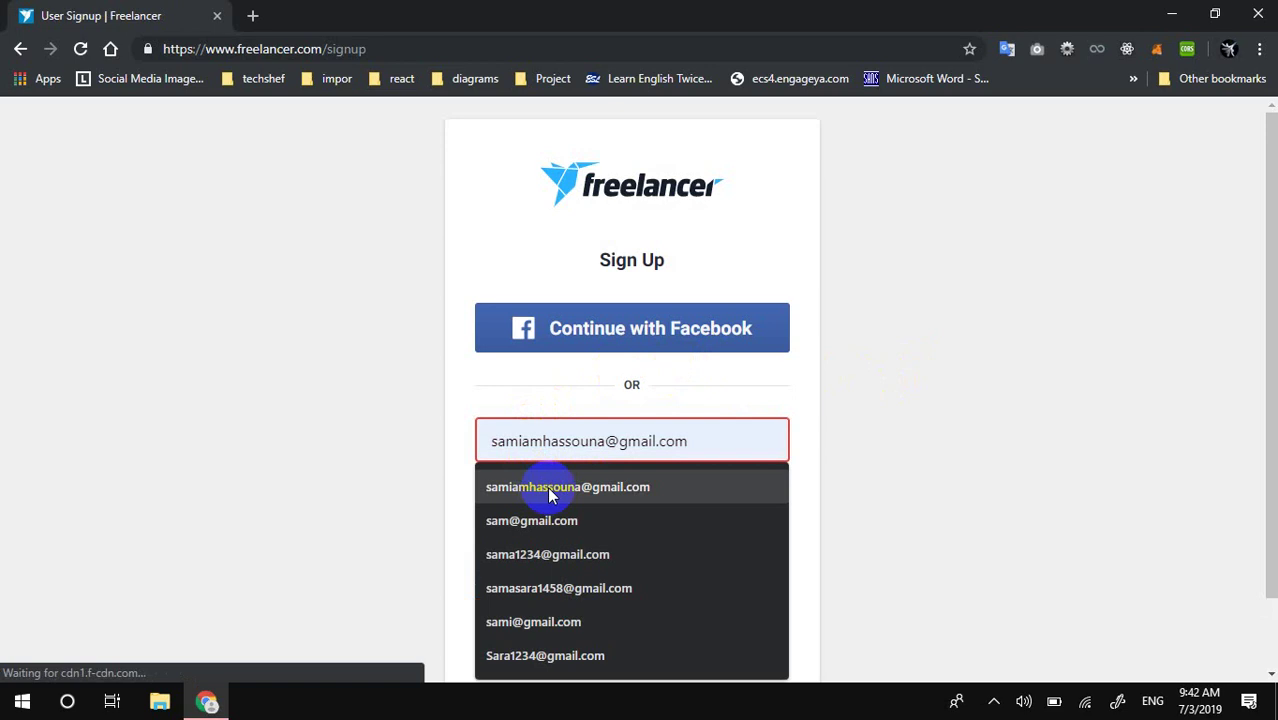
# Fill the sign-up form with the saved email address and a new account password
pyautogui.click(550, 490)
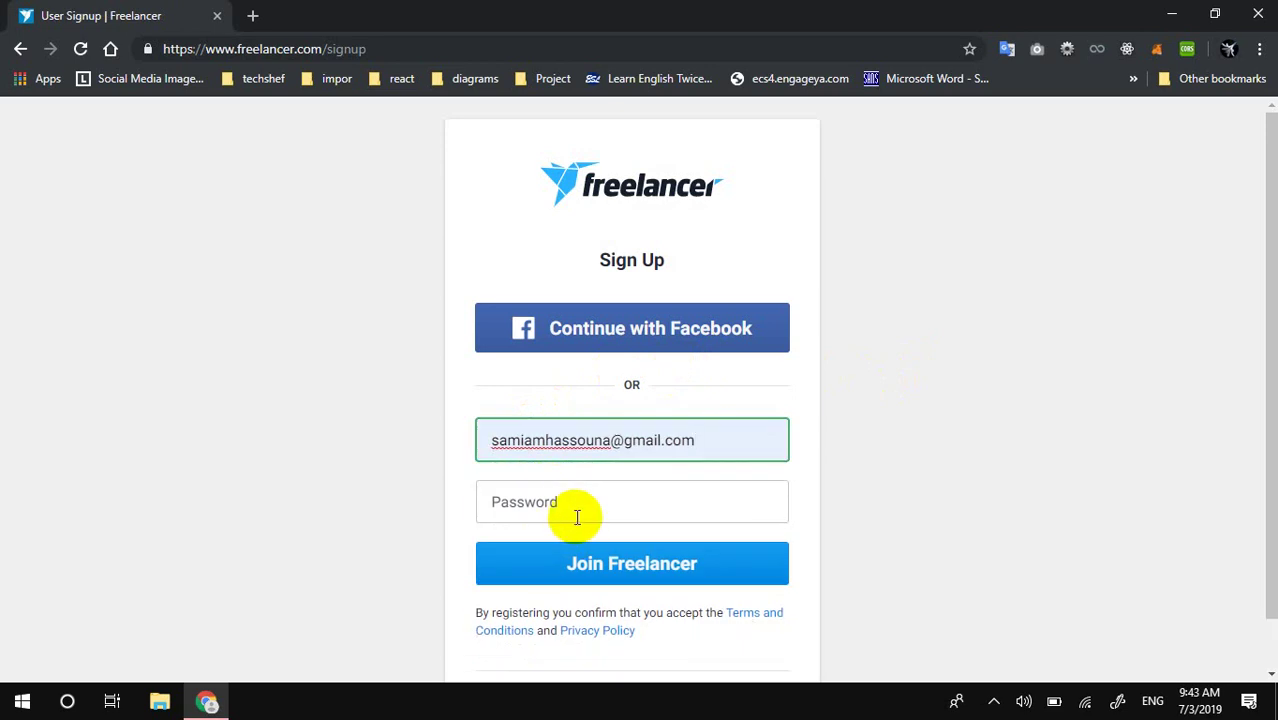
pyautogui.click(577, 515)
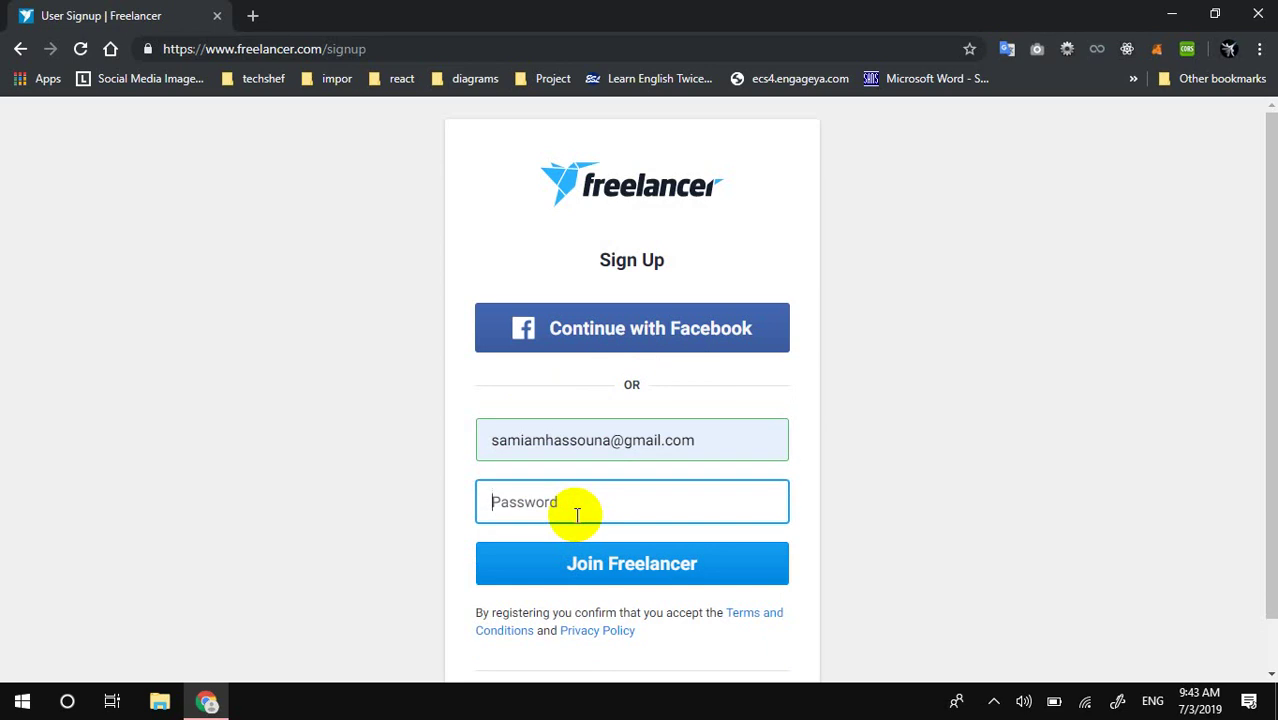
pyautogui.write('••••')
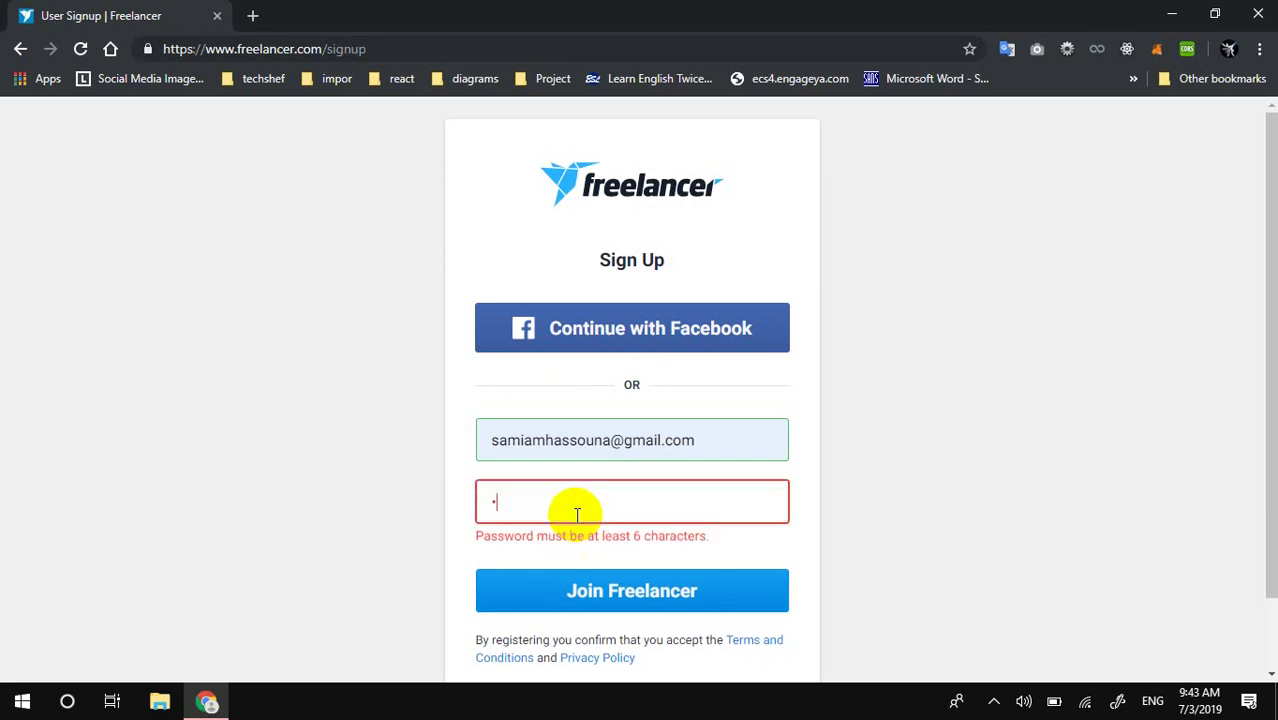
pyautogui.write('••••')
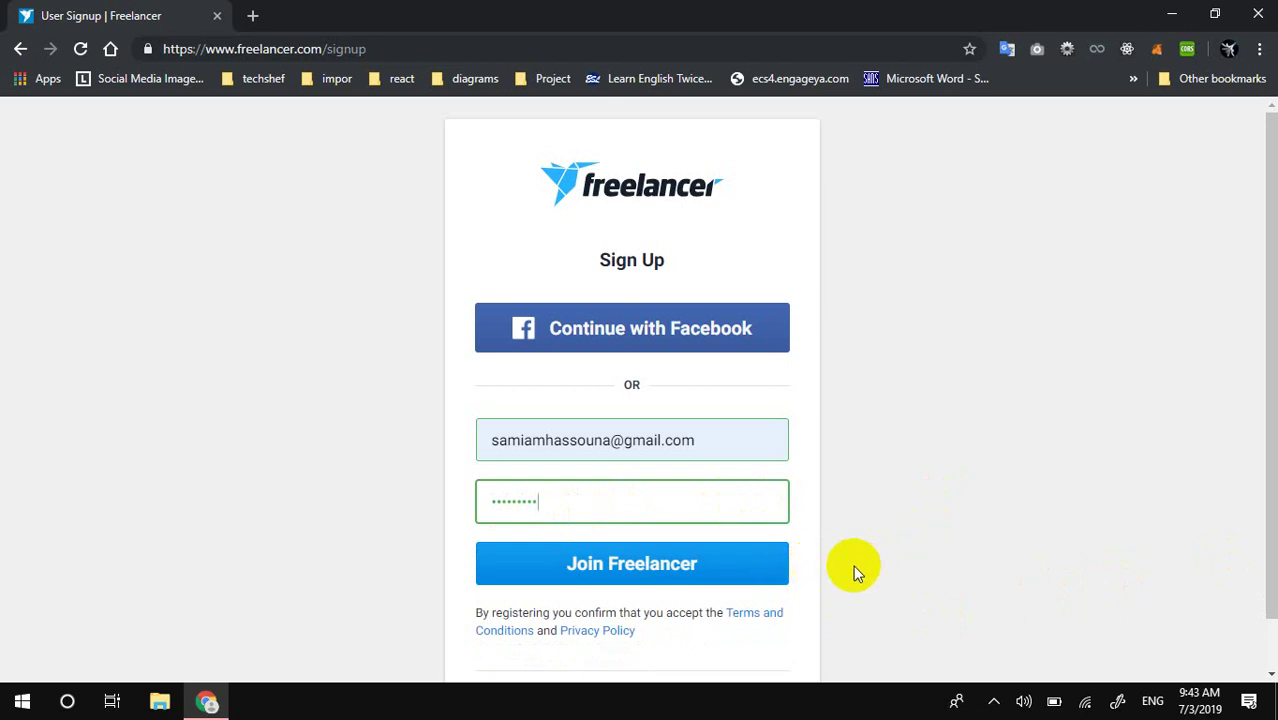
# Join with those details, then accept the first suggested available username after trying a custom one
pyautogui.click(628, 566)
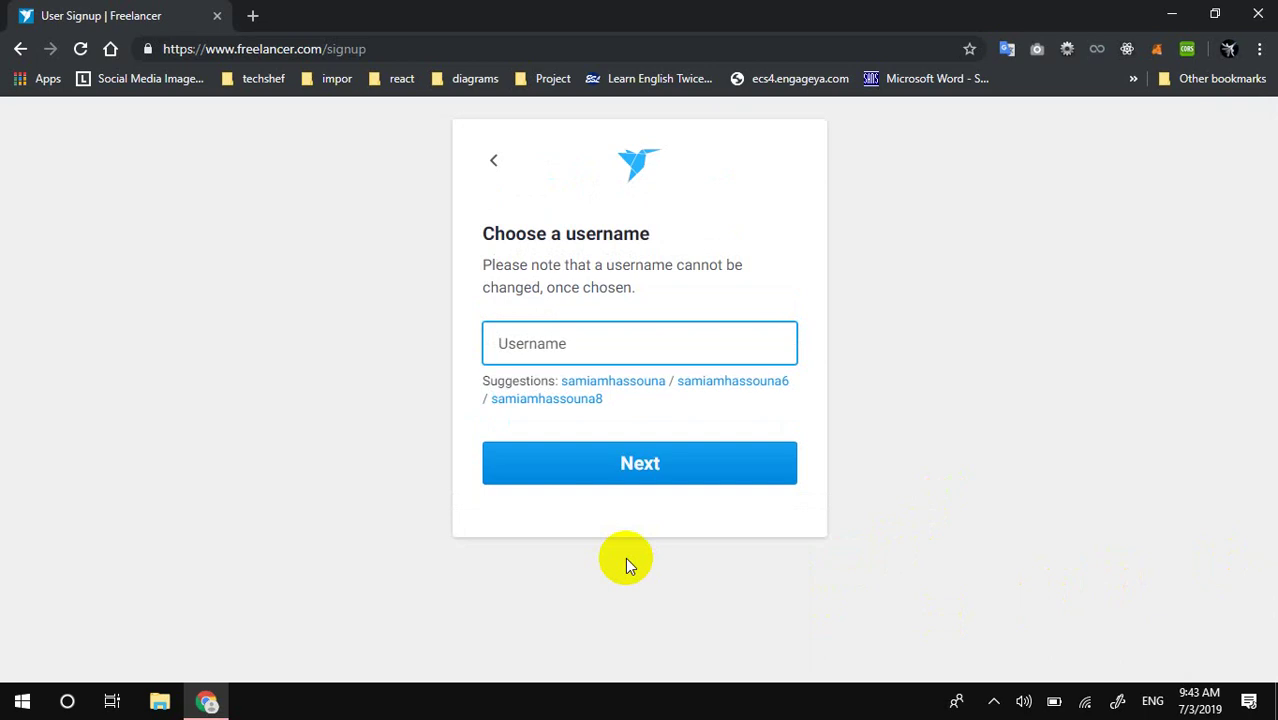
pyautogui.click(558, 347)
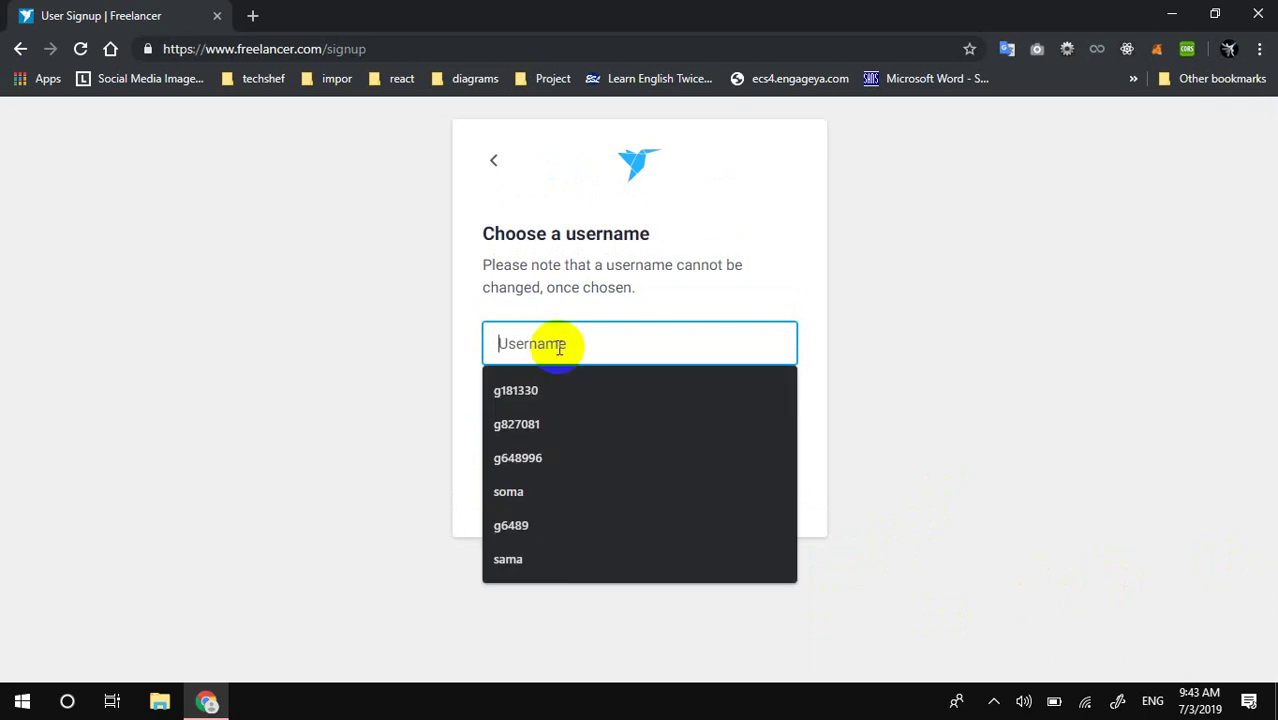
pyautogui.click(379, 372)
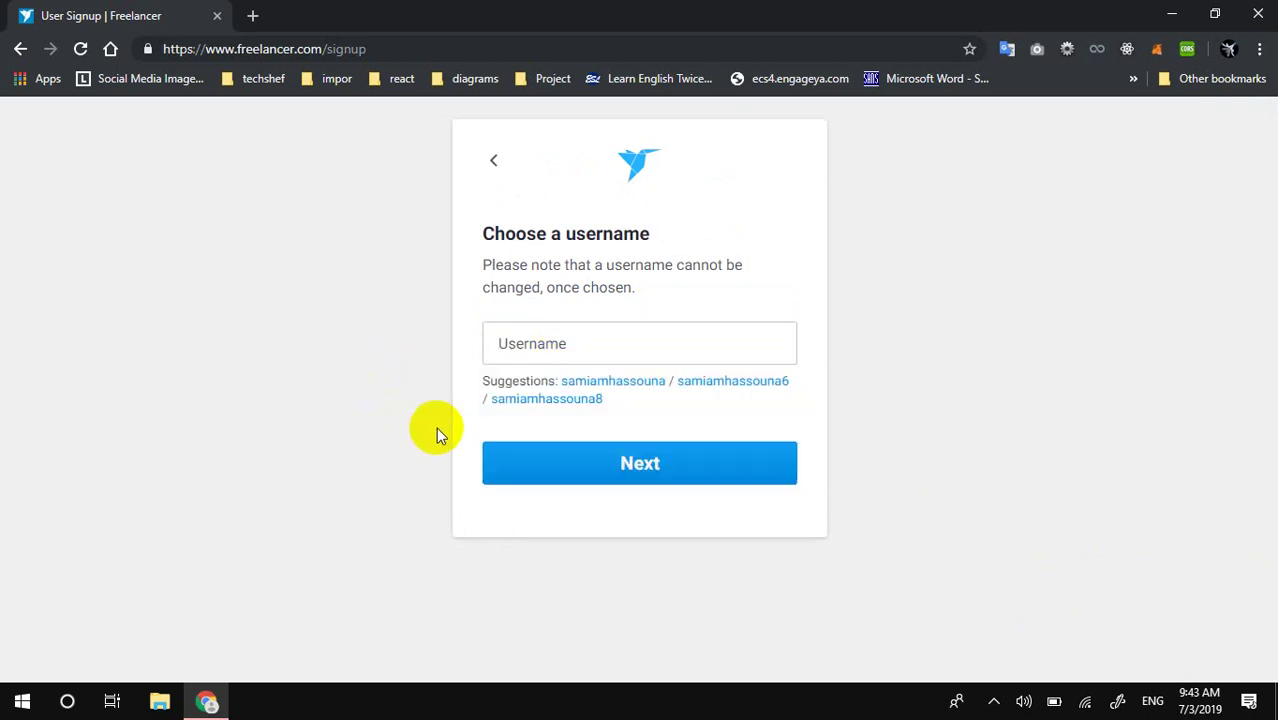
pyautogui.click(605, 341)
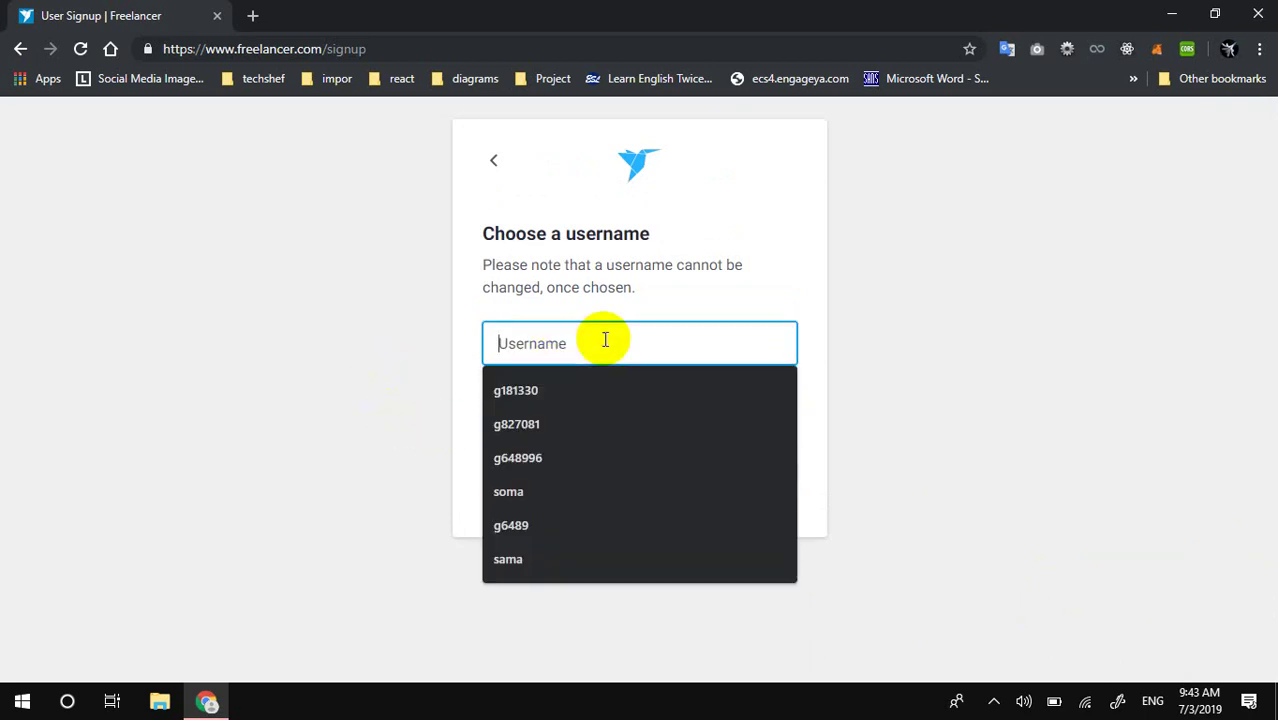
pyautogui.write('Samia')
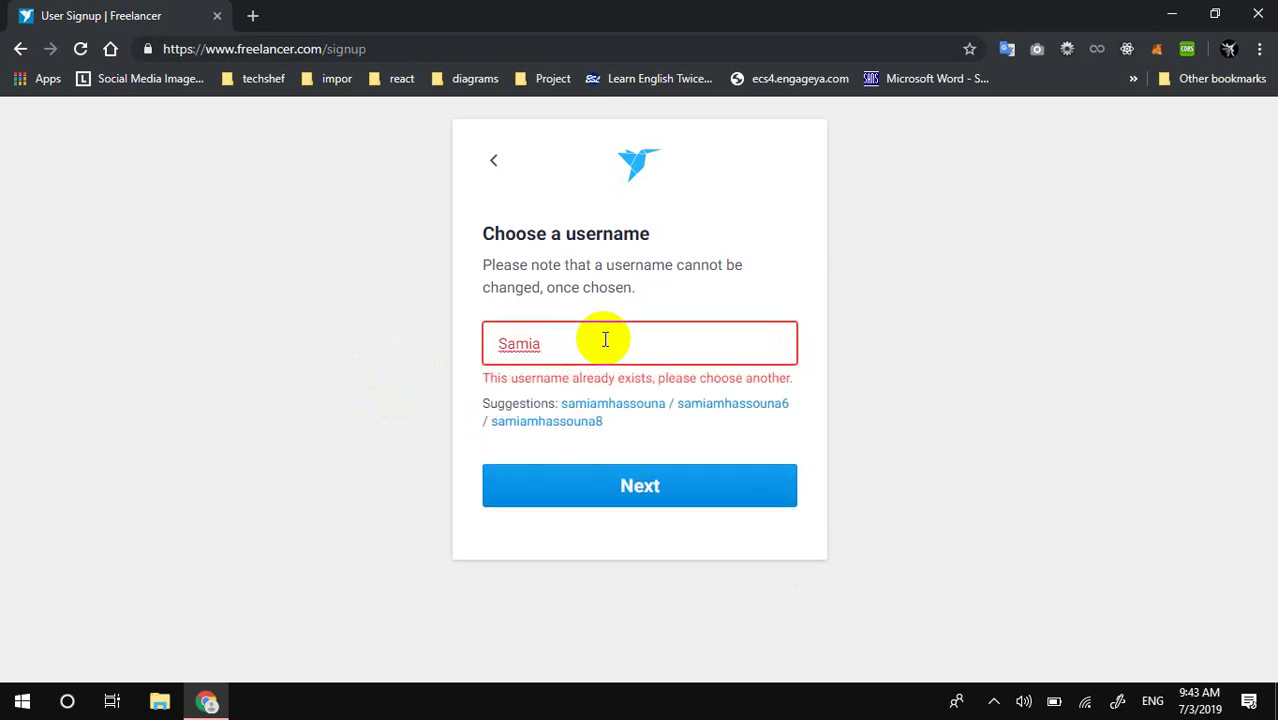
pyautogui.write('M.')
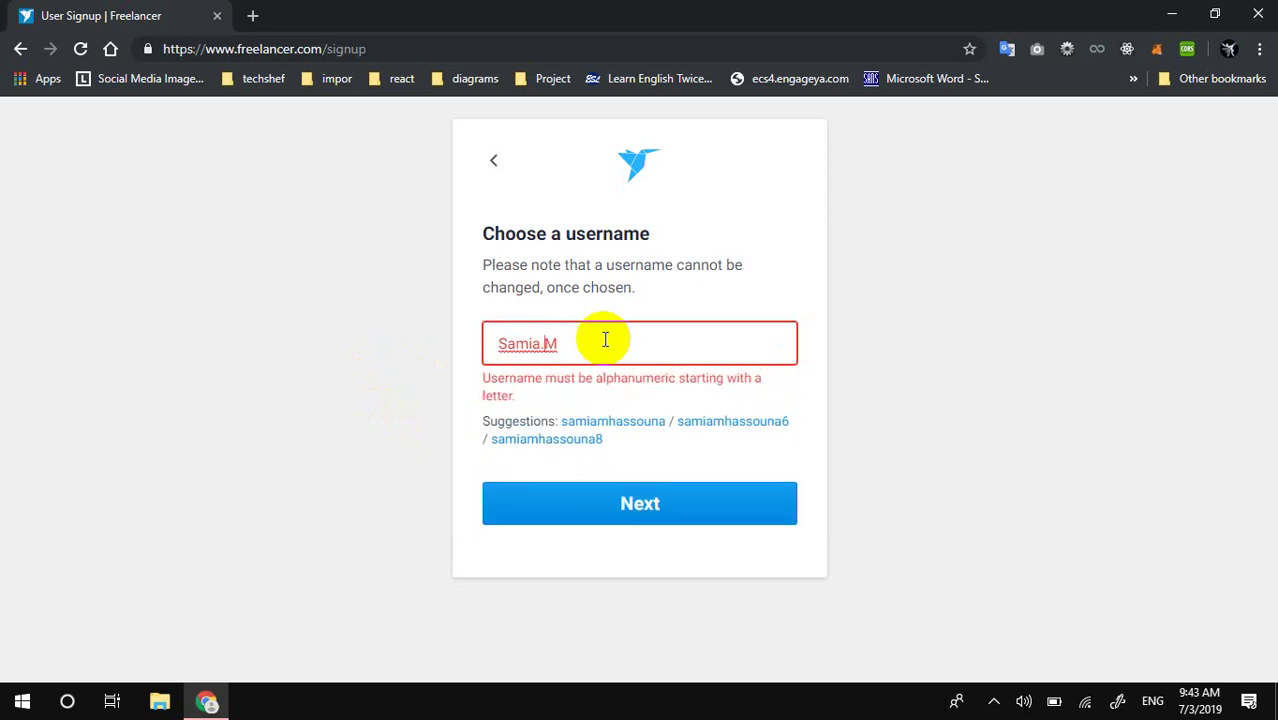
pyautogui.press('BackSpace')
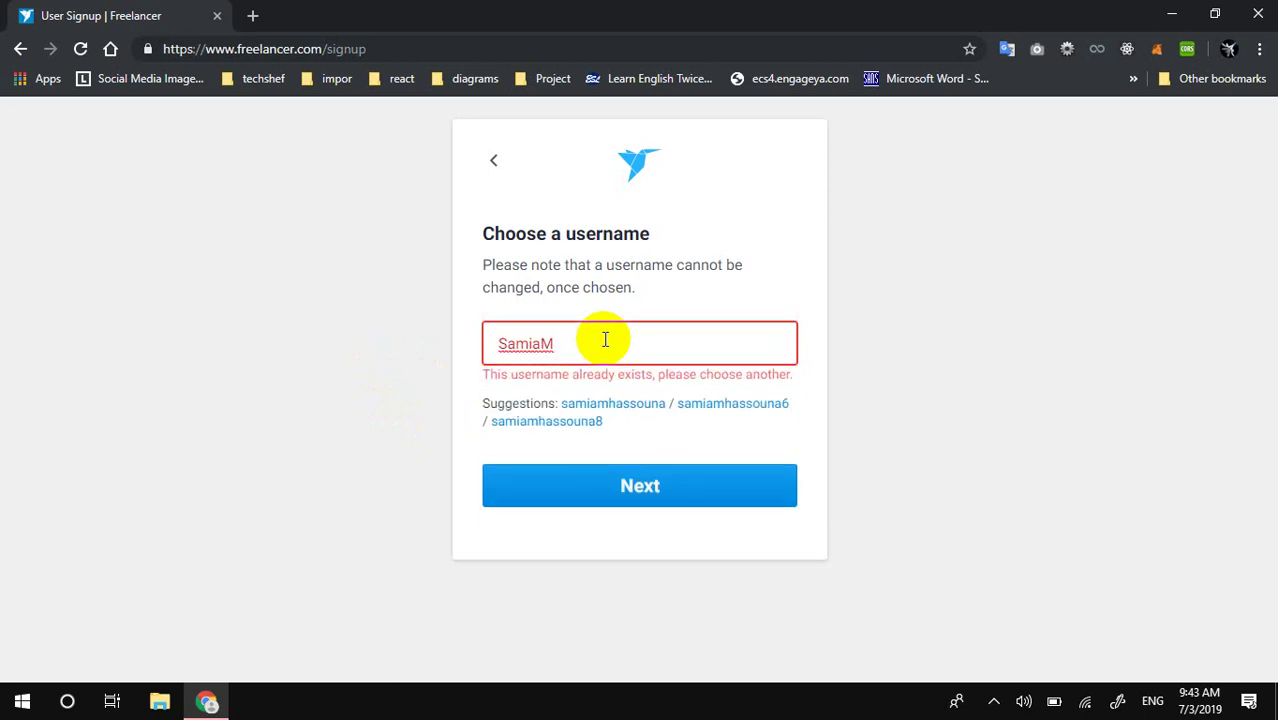
pyautogui.write('H')
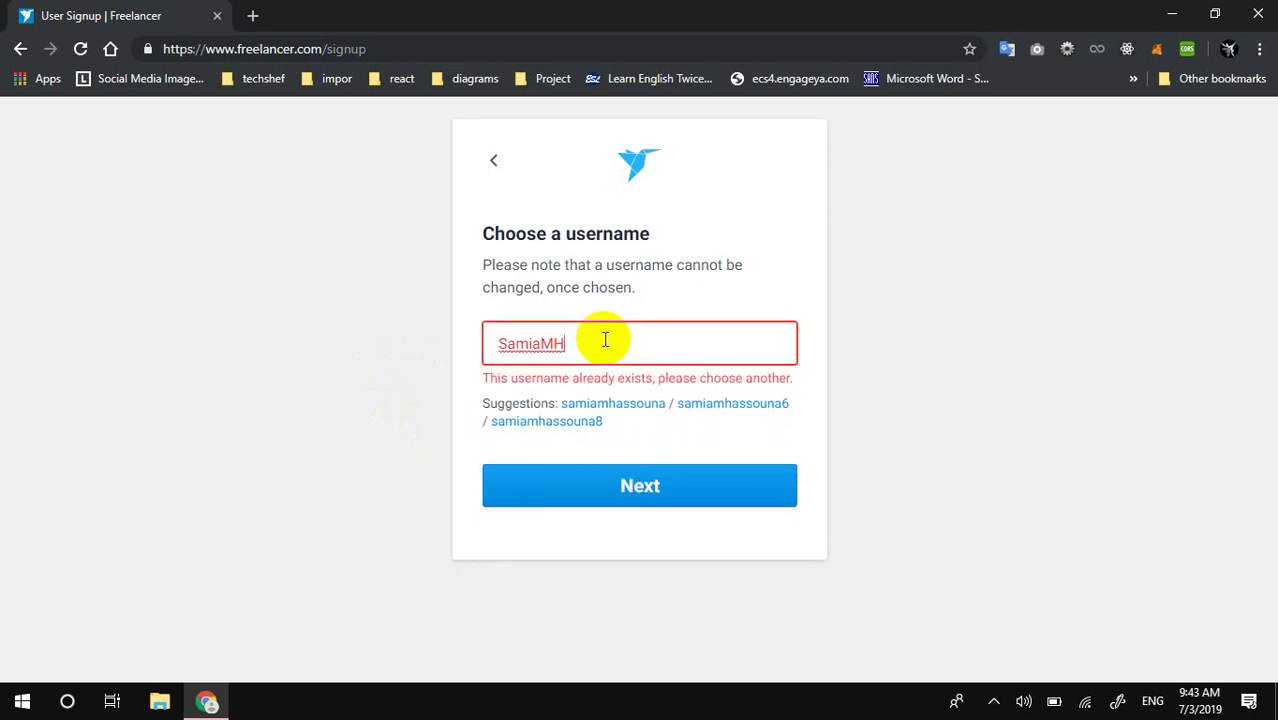
pyautogui.click(638, 402)
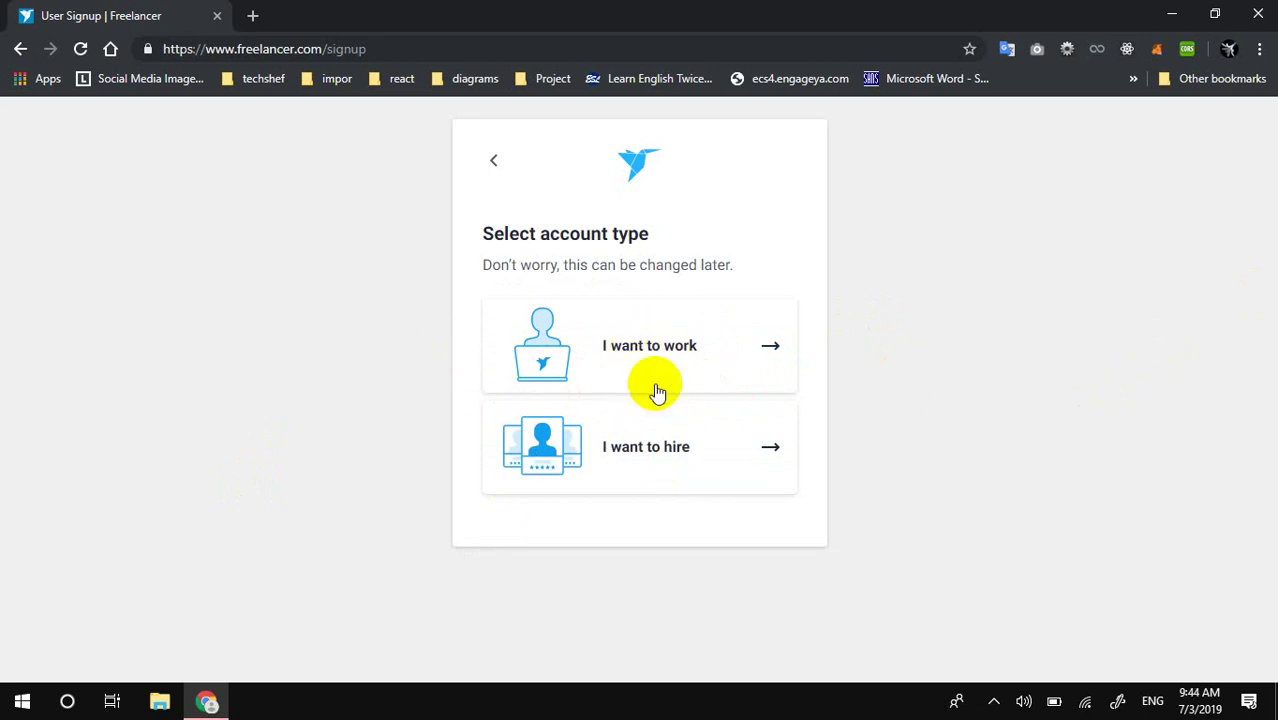
# Choose 'I want to work' and browse the skill categories on the welcome page
pyautogui.click(653, 350)
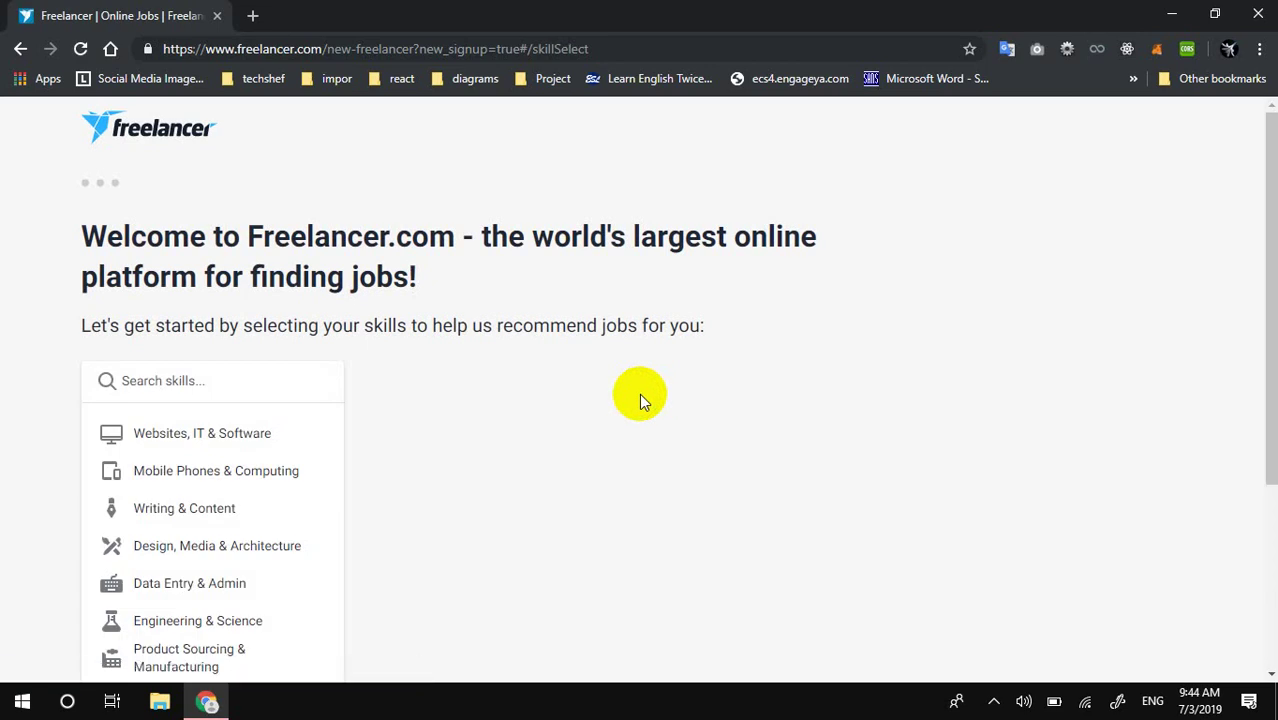
pyautogui.scroll(-3, 639, 393)
pyautogui.scroll(-1, 450, 500)
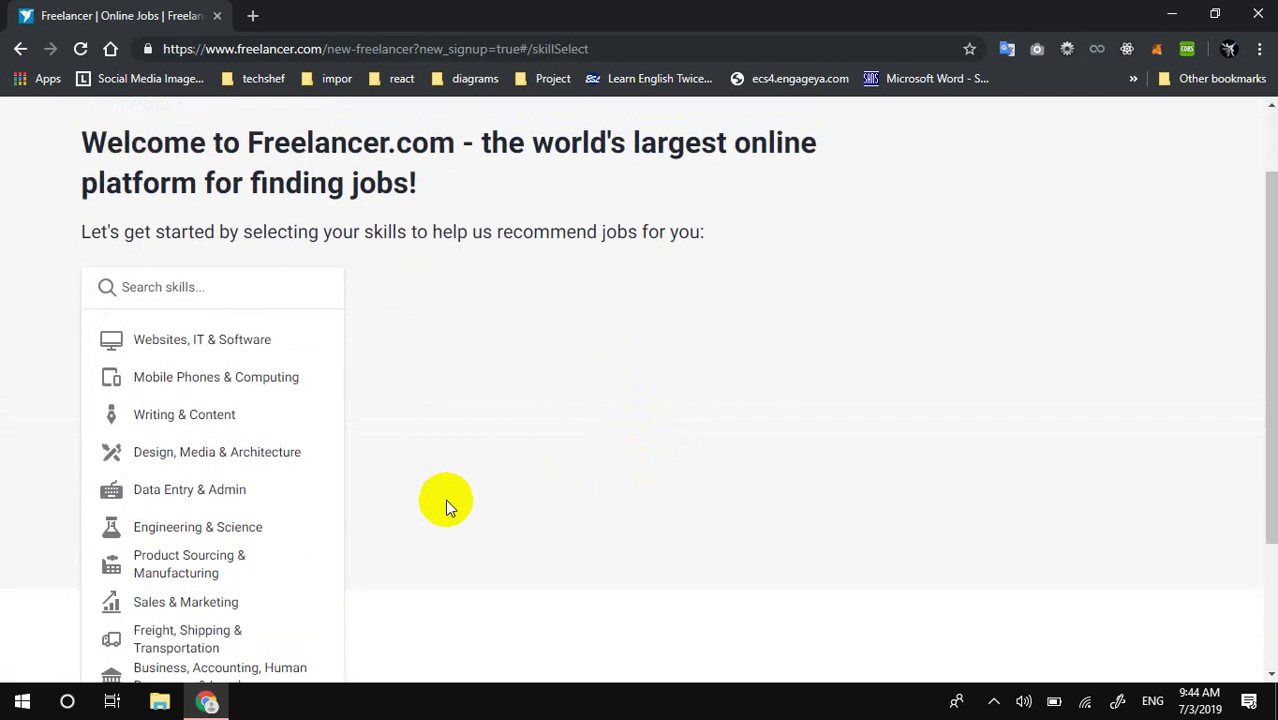
pyautogui.scroll(-1, 445, 505)
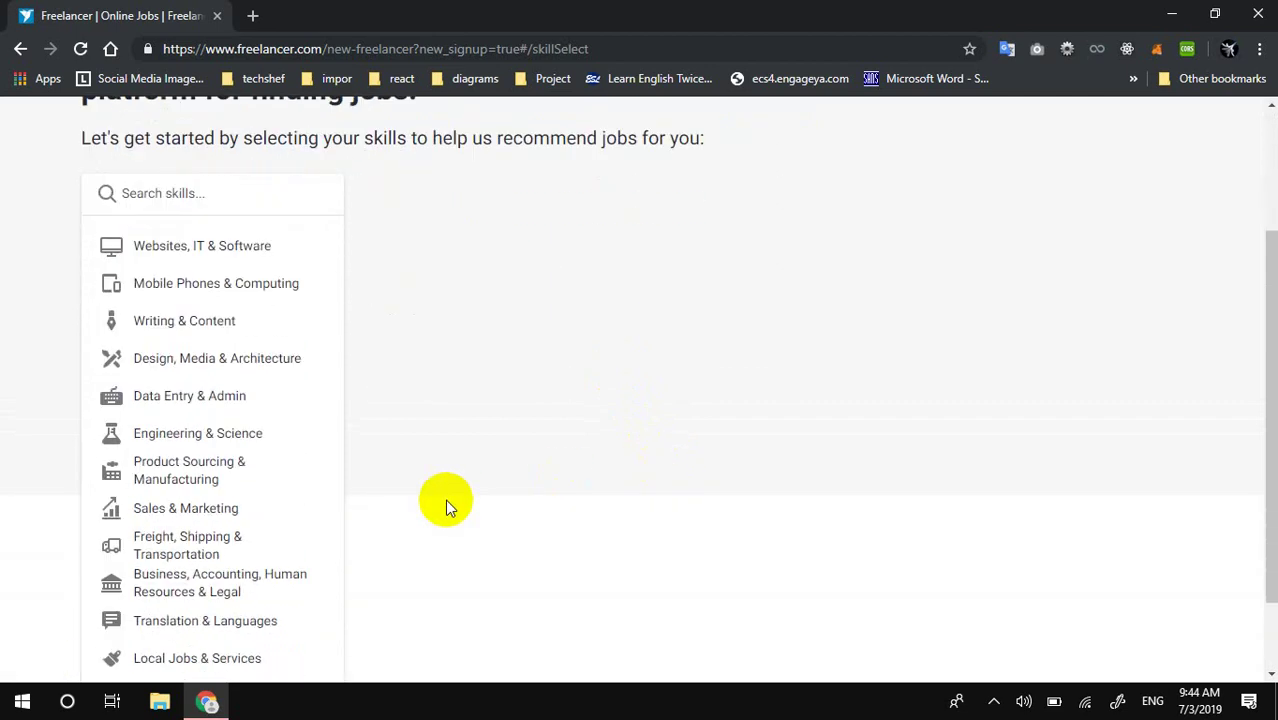
pyautogui.scroll(-1, 445, 505)
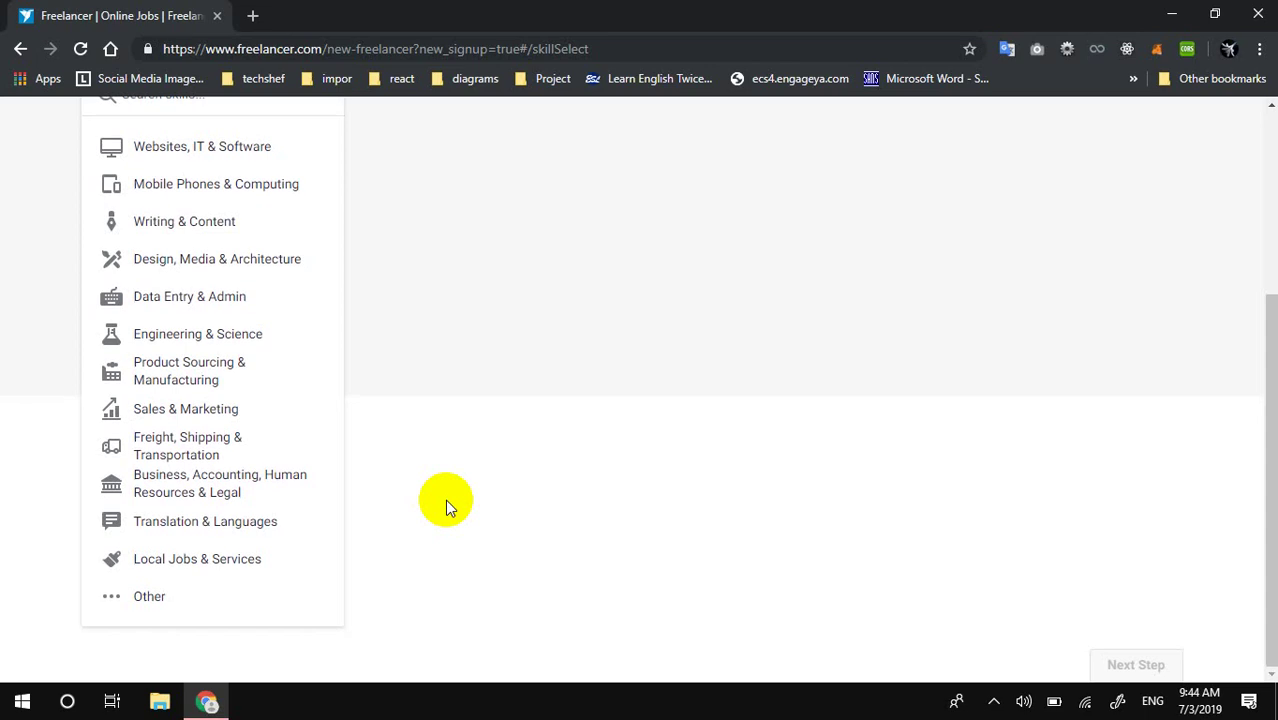
pyautogui.scroll(3, 445, 505)
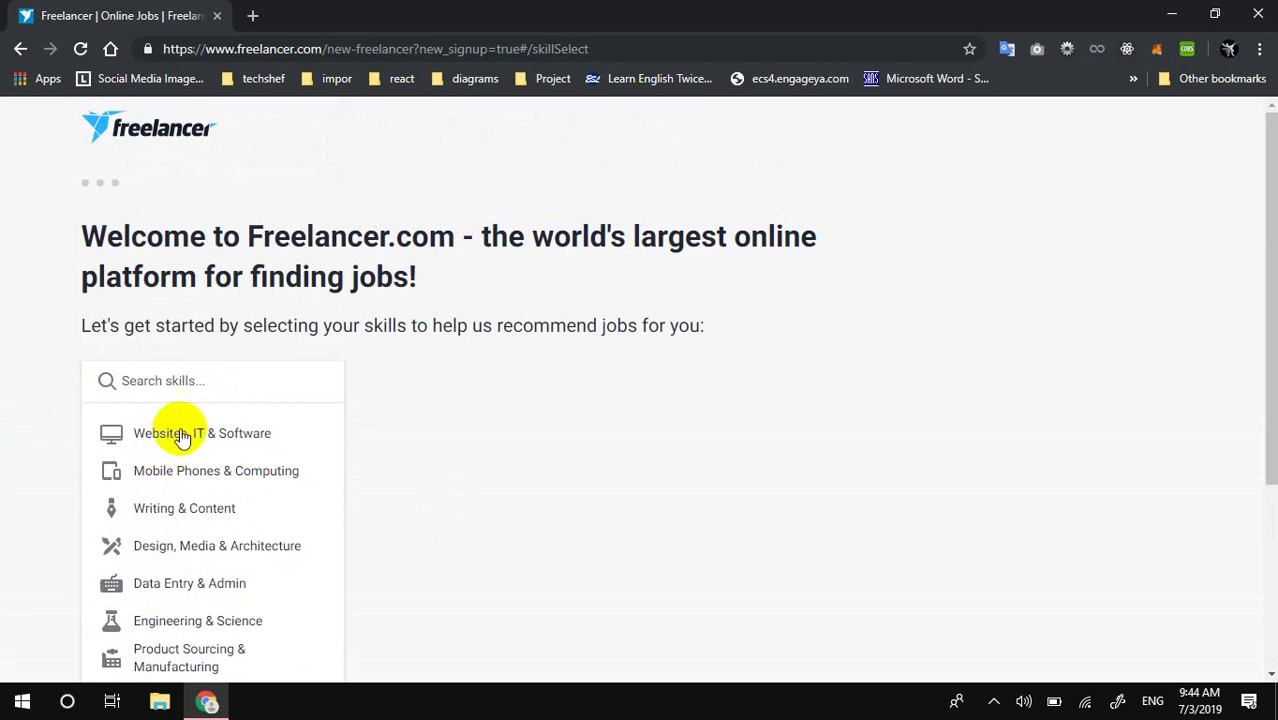
# Open the Websites, IT & Software category and enlarge the browser's page zoom two steps
pyautogui.click(246, 438)
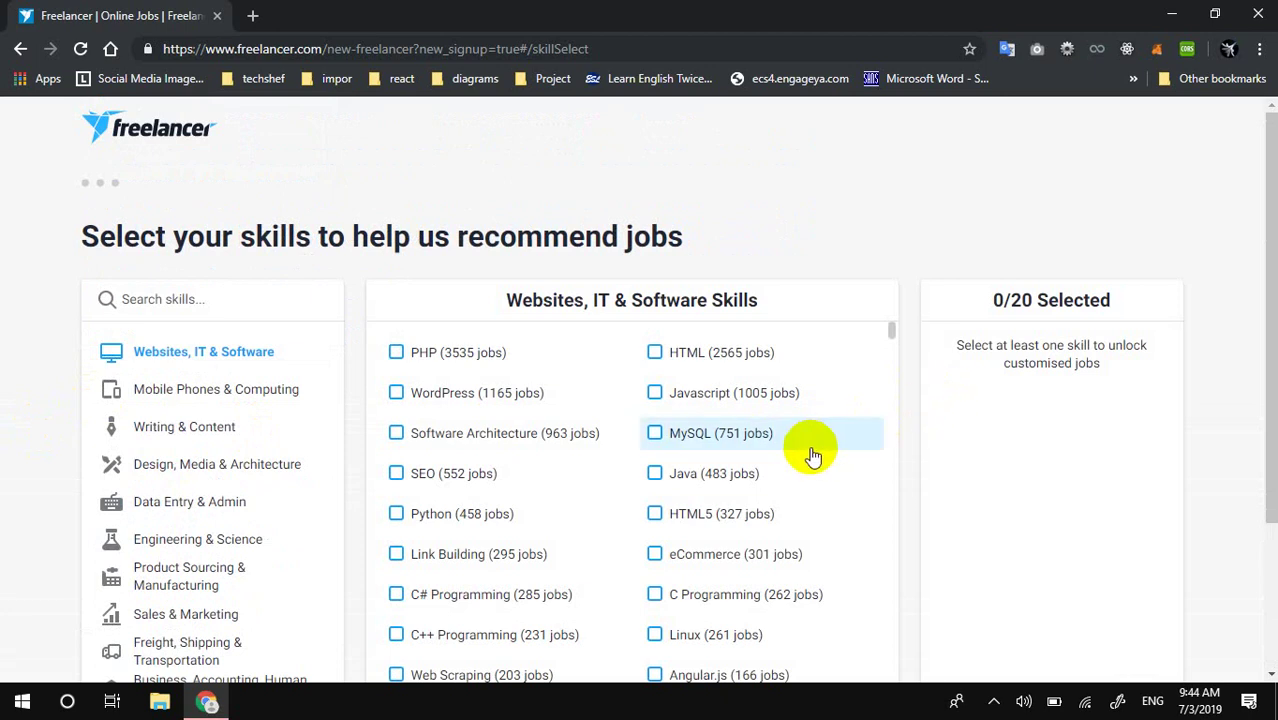
pyautogui.scroll(-2, 810, 451)
pyautogui.scroll(2, 810, 451)
pyautogui.click(1258, 52)
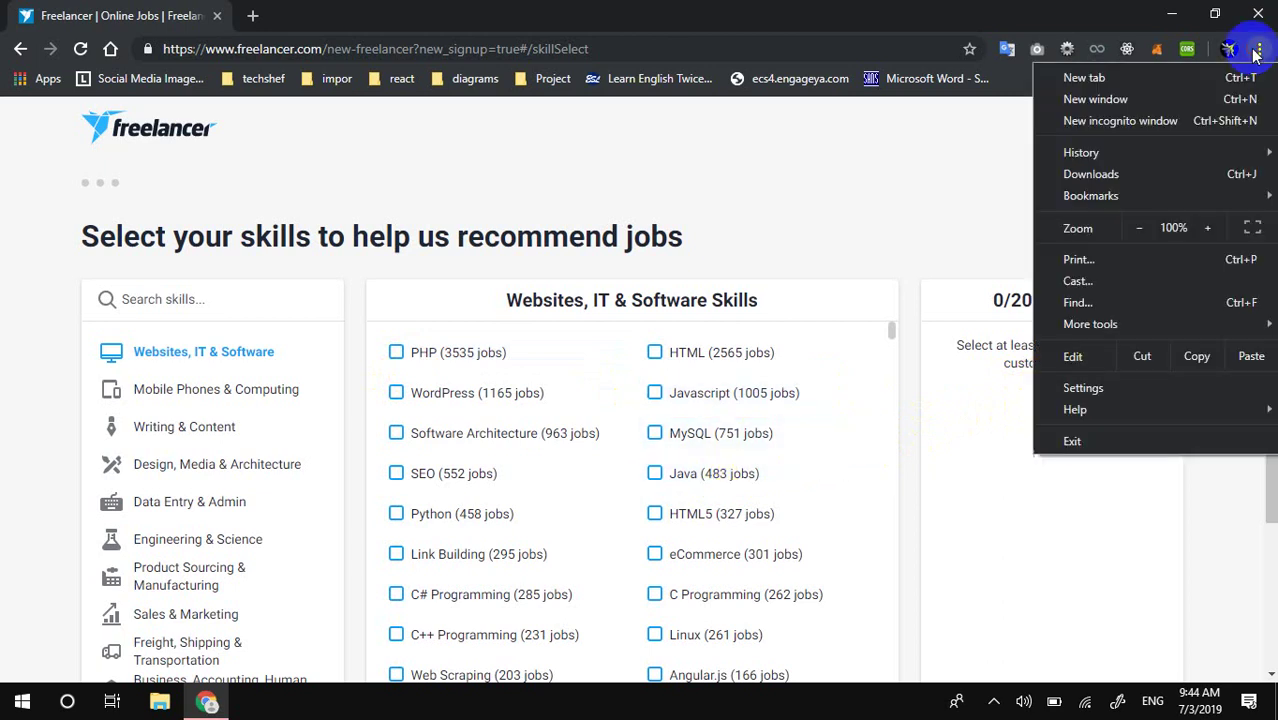
pyautogui.click(1211, 232)
pyautogui.click(1211, 232)
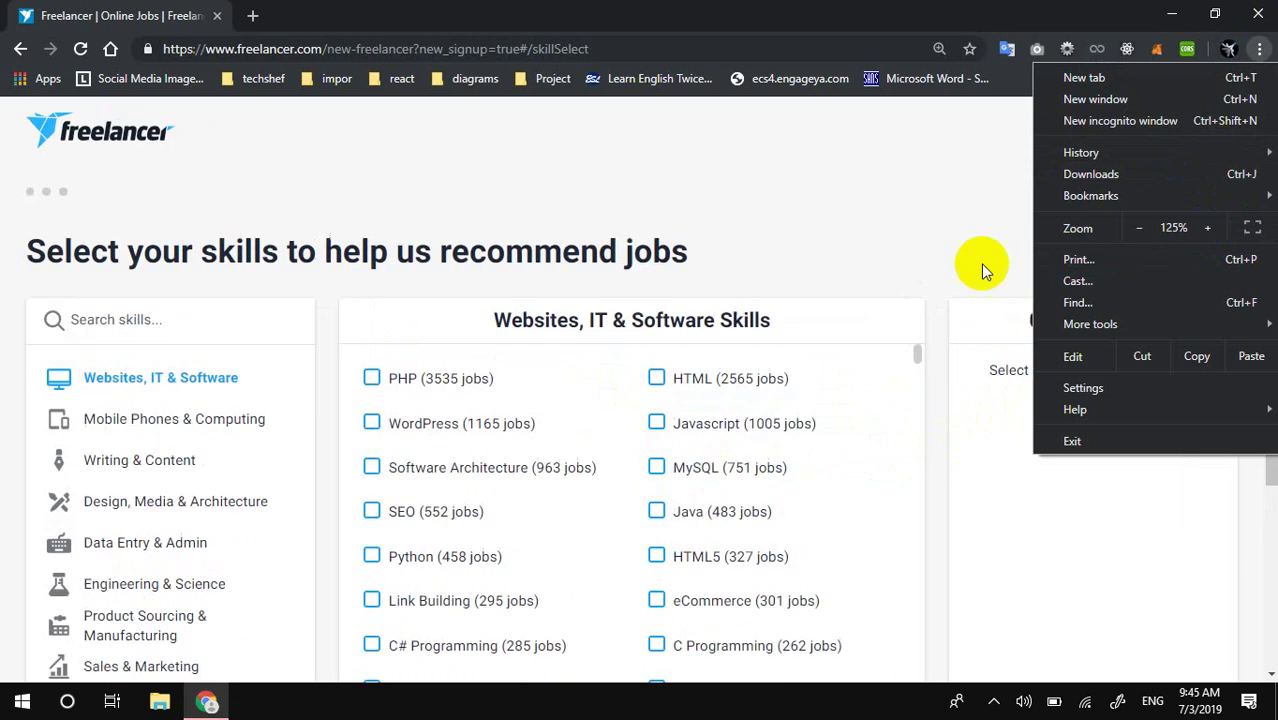
pyautogui.click(793, 238)
# Select PHP as a skill and continue to the Complete Your Profile step
pyautogui.click(410, 425)
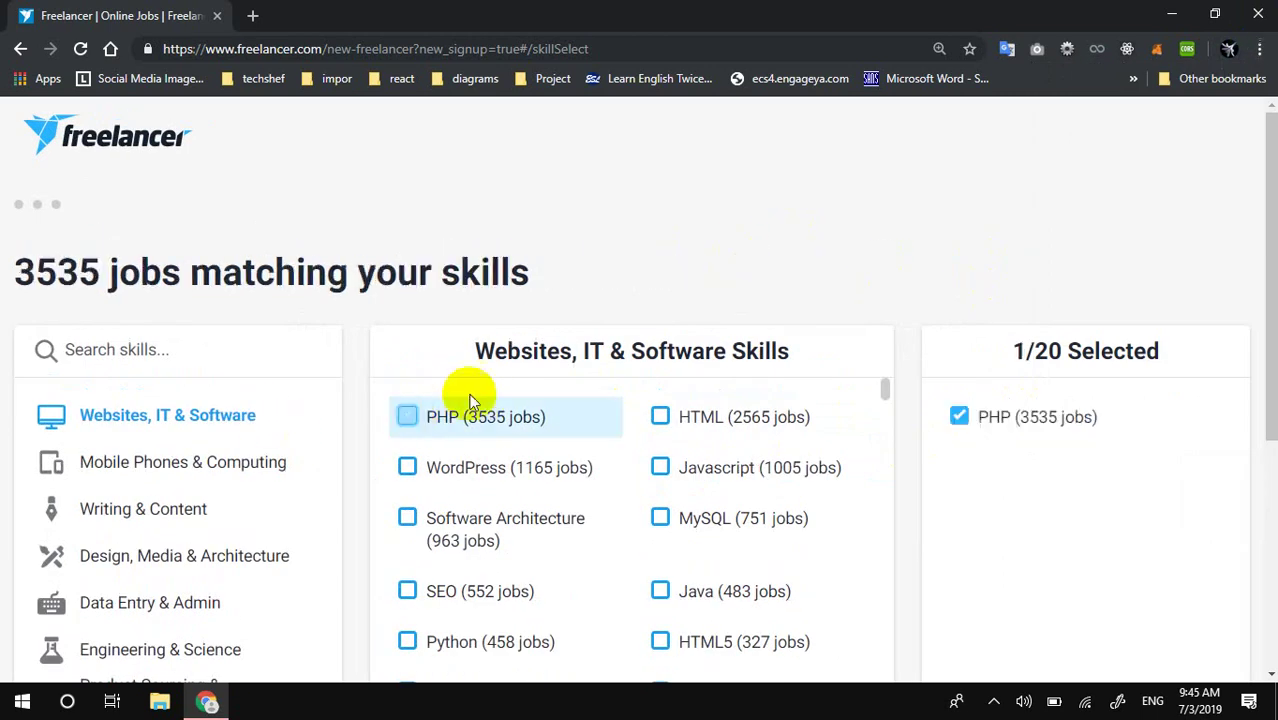
pyautogui.scroll(-3, 700, 340)
pyautogui.scroll(-10, 800, 310)
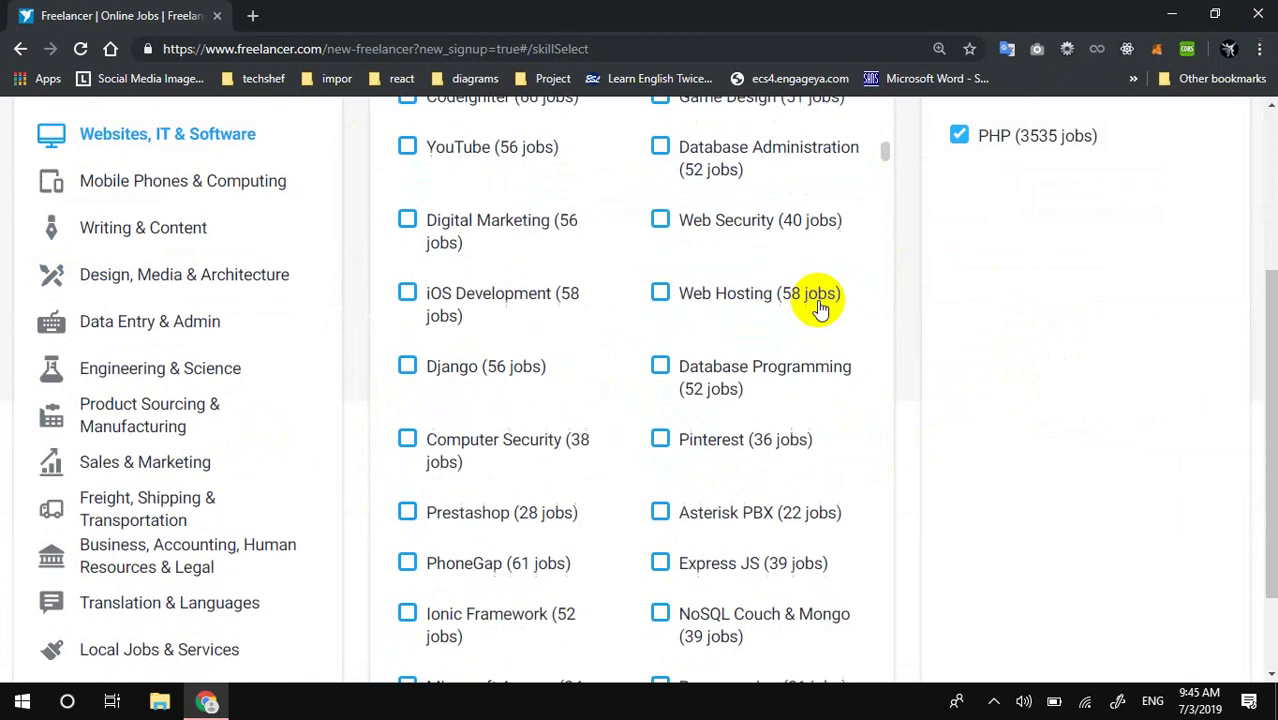
pyautogui.scroll(-1, 1268, 335)
pyautogui.scroll(-1, 1272, 330)
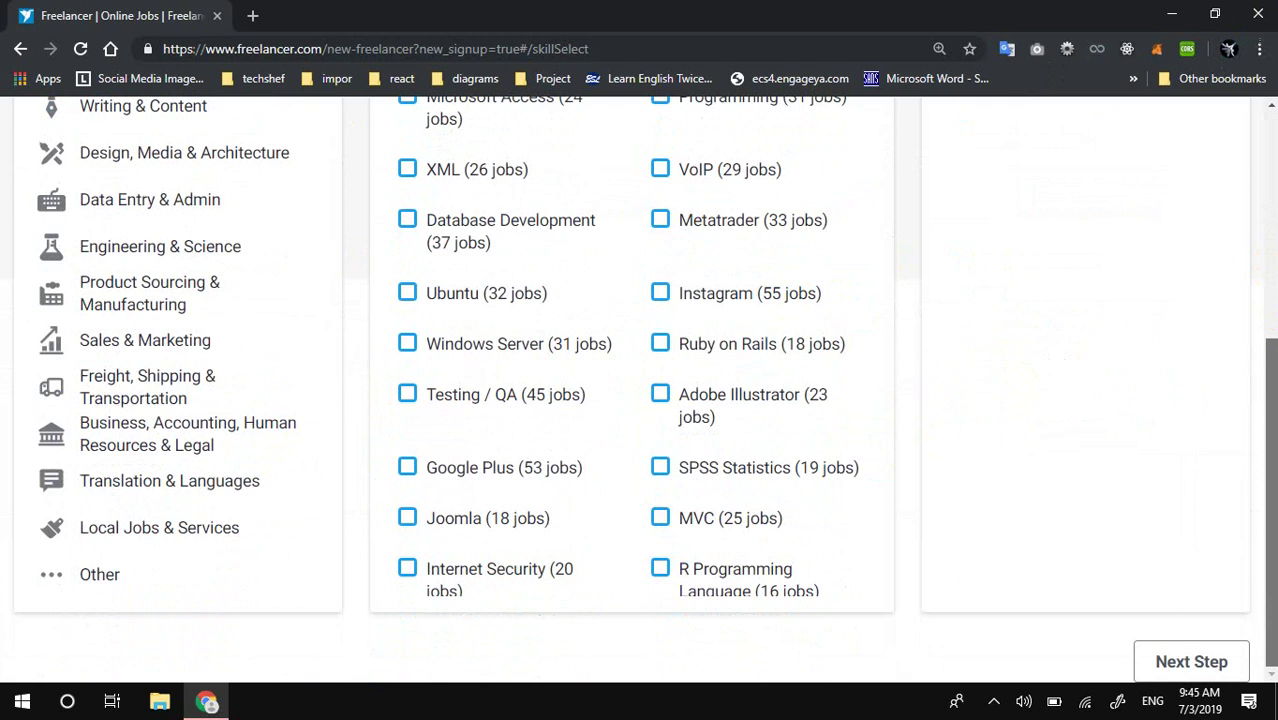
pyautogui.click(1207, 676)
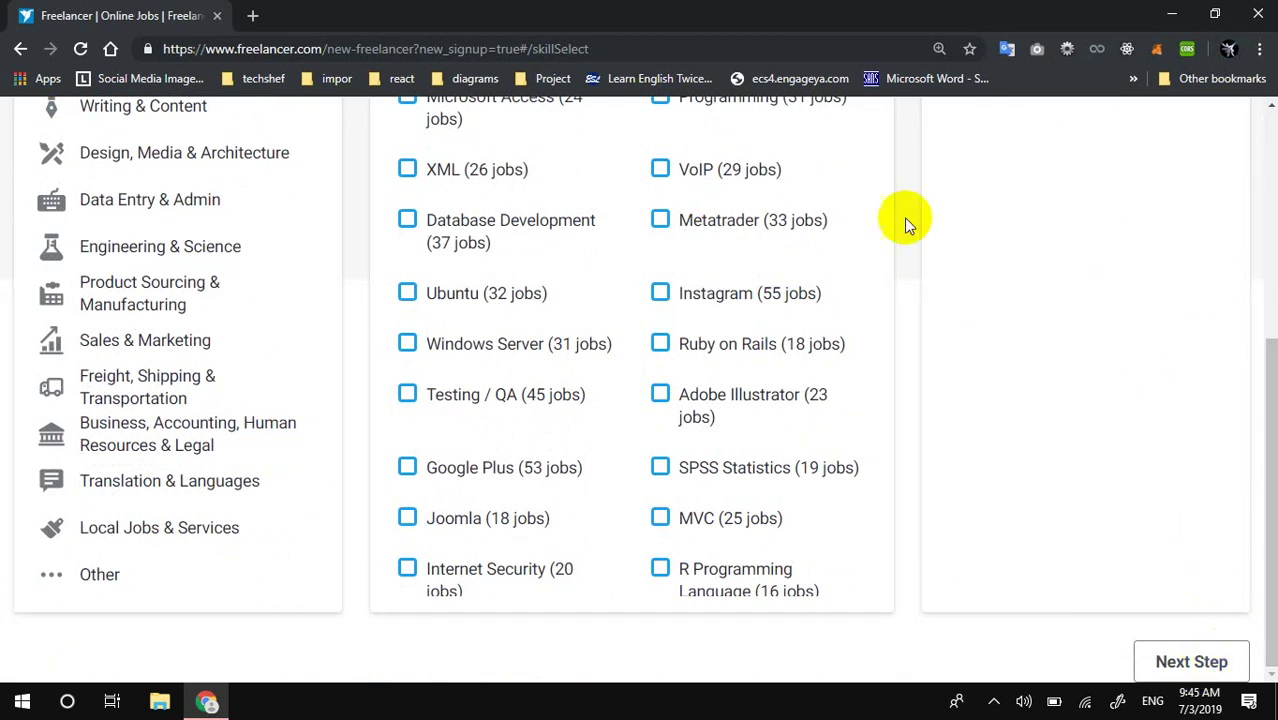
pyautogui.scroll(2, 940, 245)
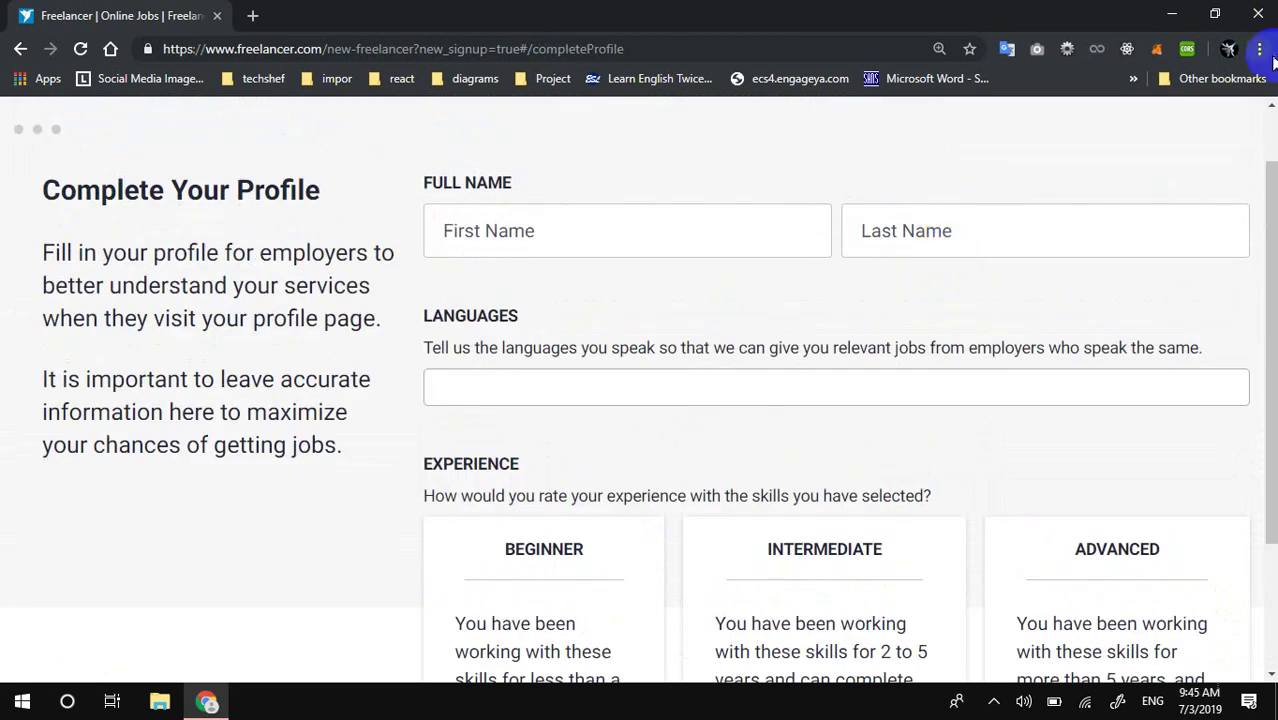
# Enter the user's first and last name on the profile form
pyautogui.click(562, 240)
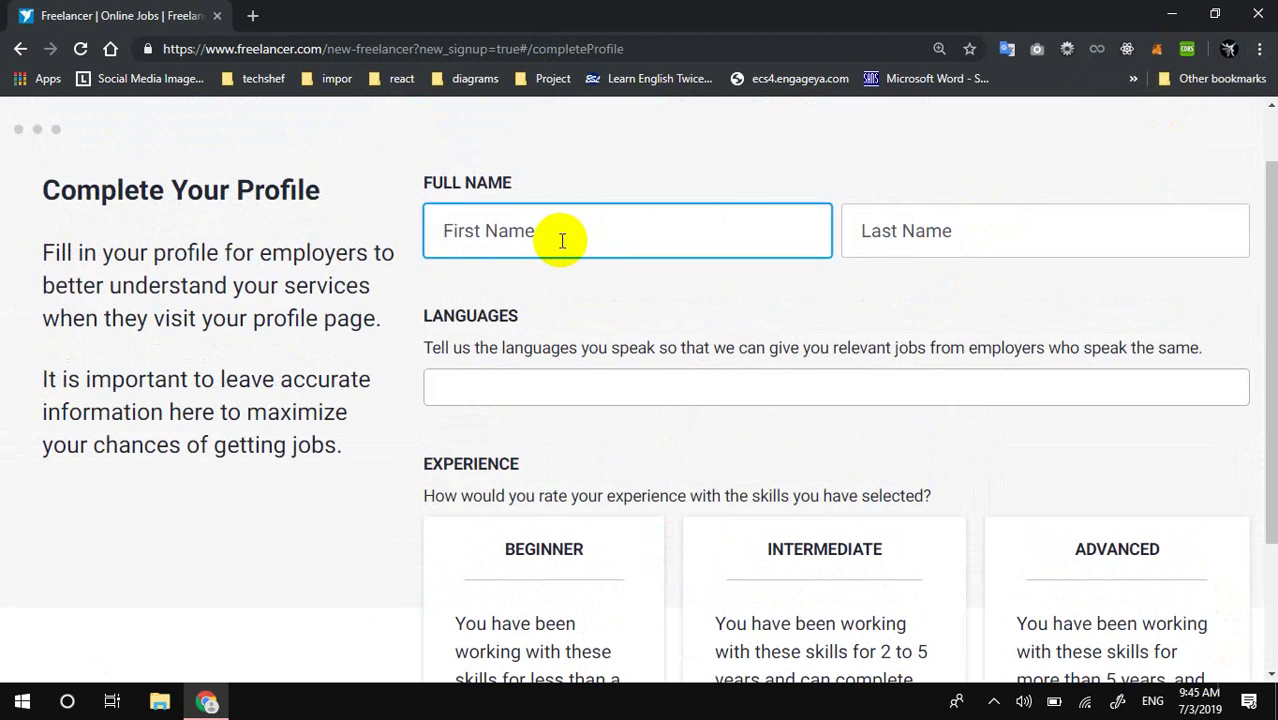
pyautogui.write('sa')
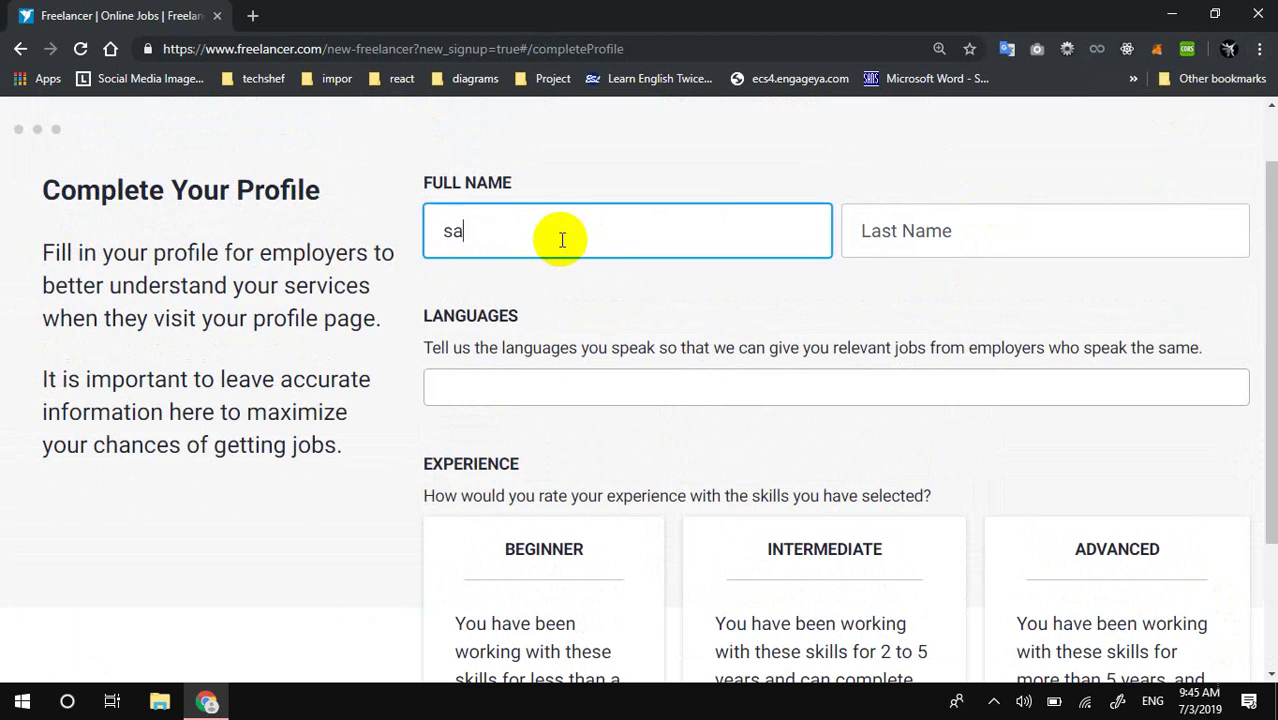
pyautogui.press('BackSpace')
pyautogui.press('BackSpace')
pyautogui.click(926, 234)
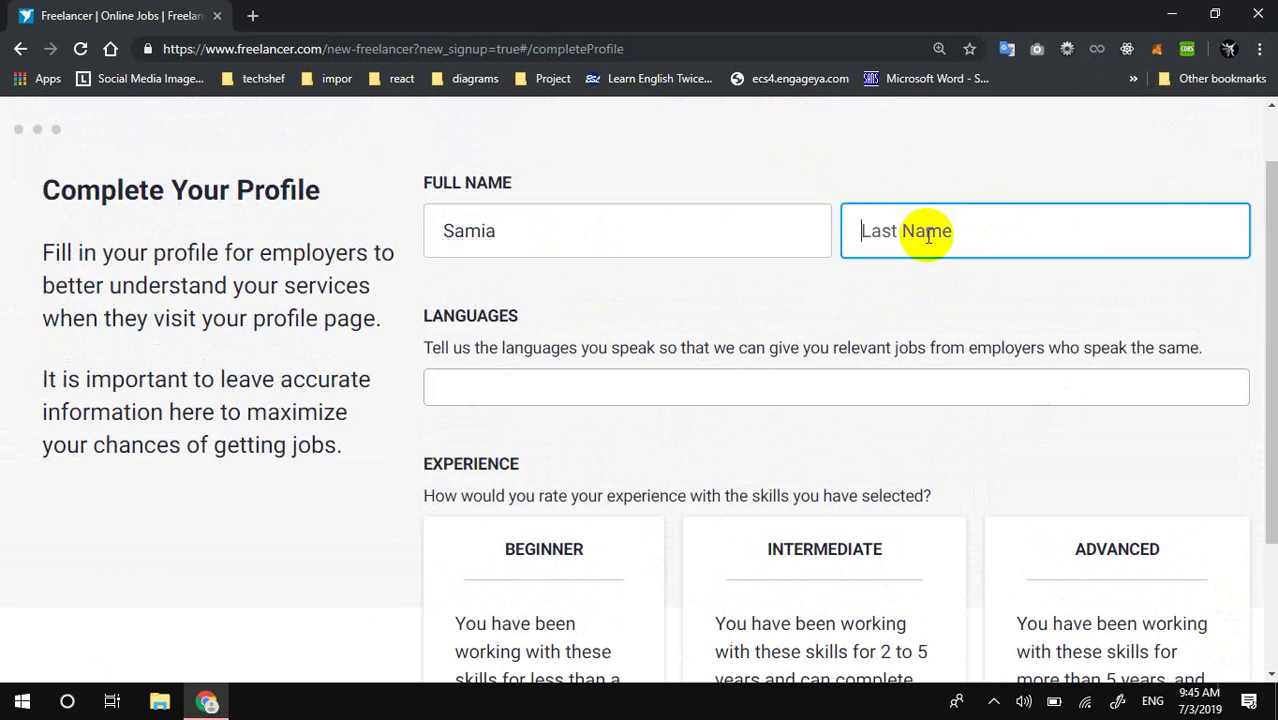
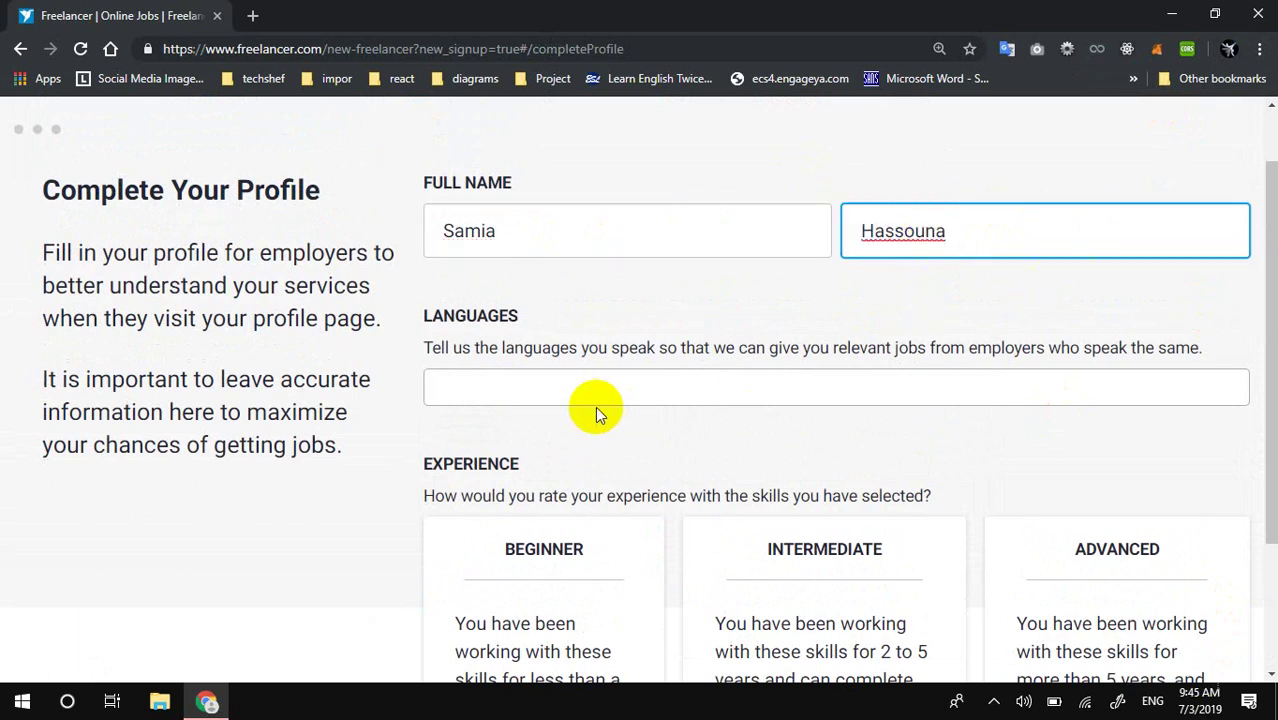
# Add English as a spoken language from the Languages list
pyautogui.click(566, 392)
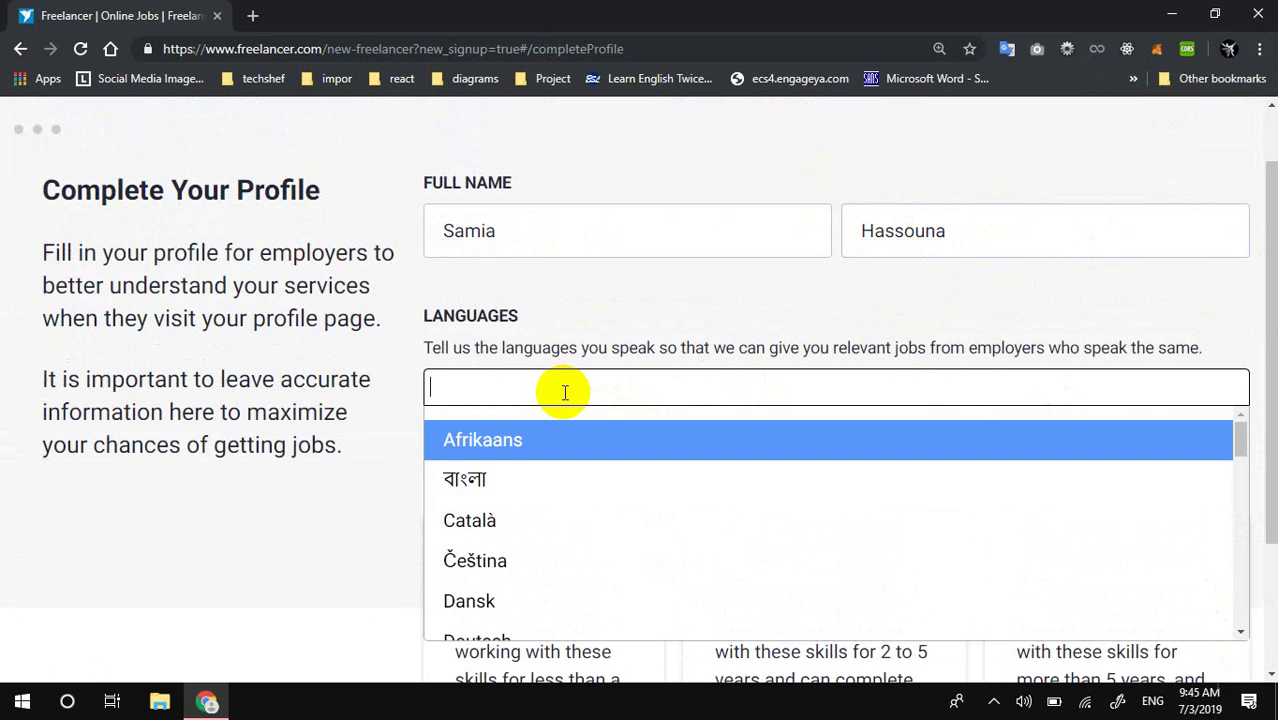
pyautogui.moveTo(1241, 428); pyautogui.dragTo(1236, 470)
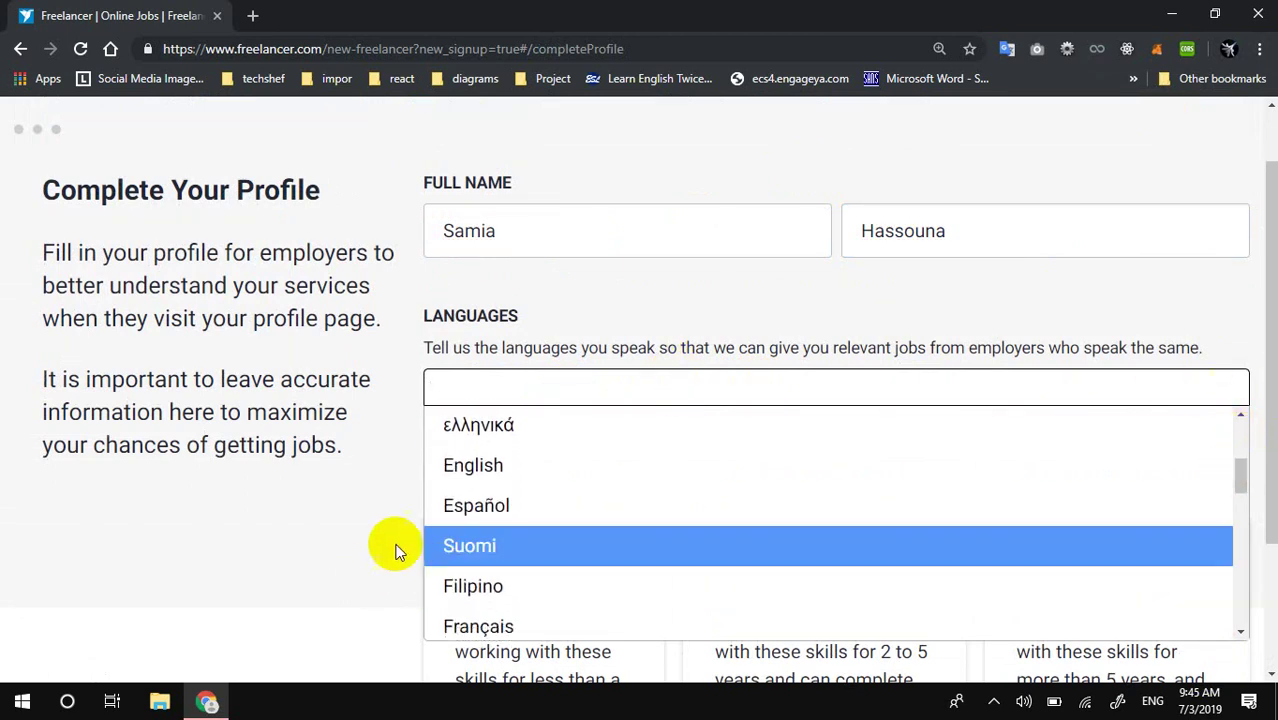
pyautogui.click(495, 472)
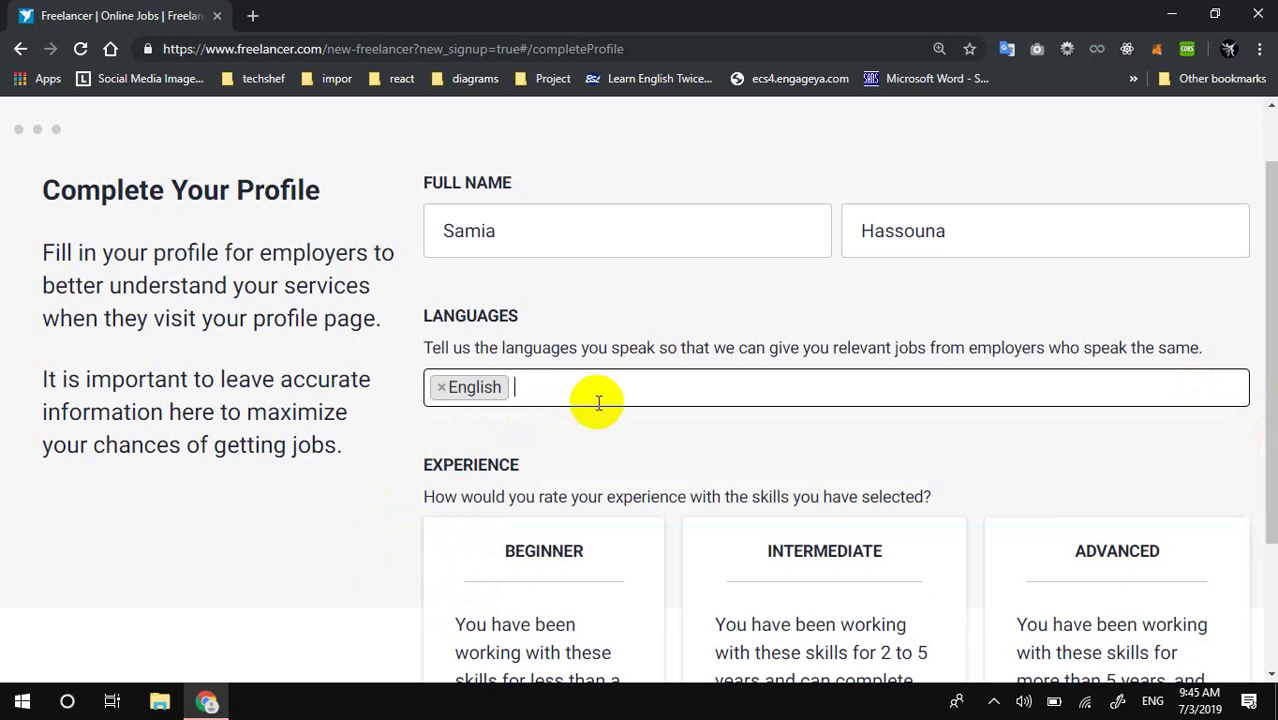
pyautogui.scroll(1, 605, 410)
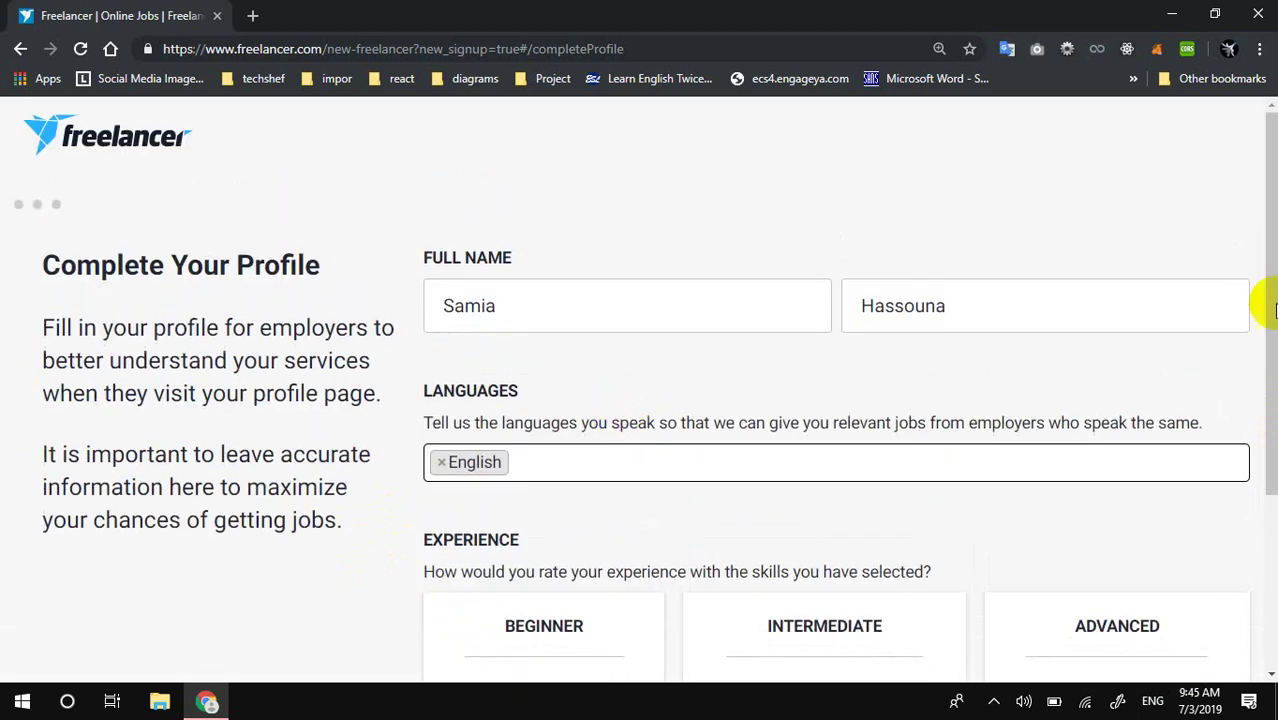
pyautogui.moveTo(1264, 300); pyautogui.dragTo(1264, 398)
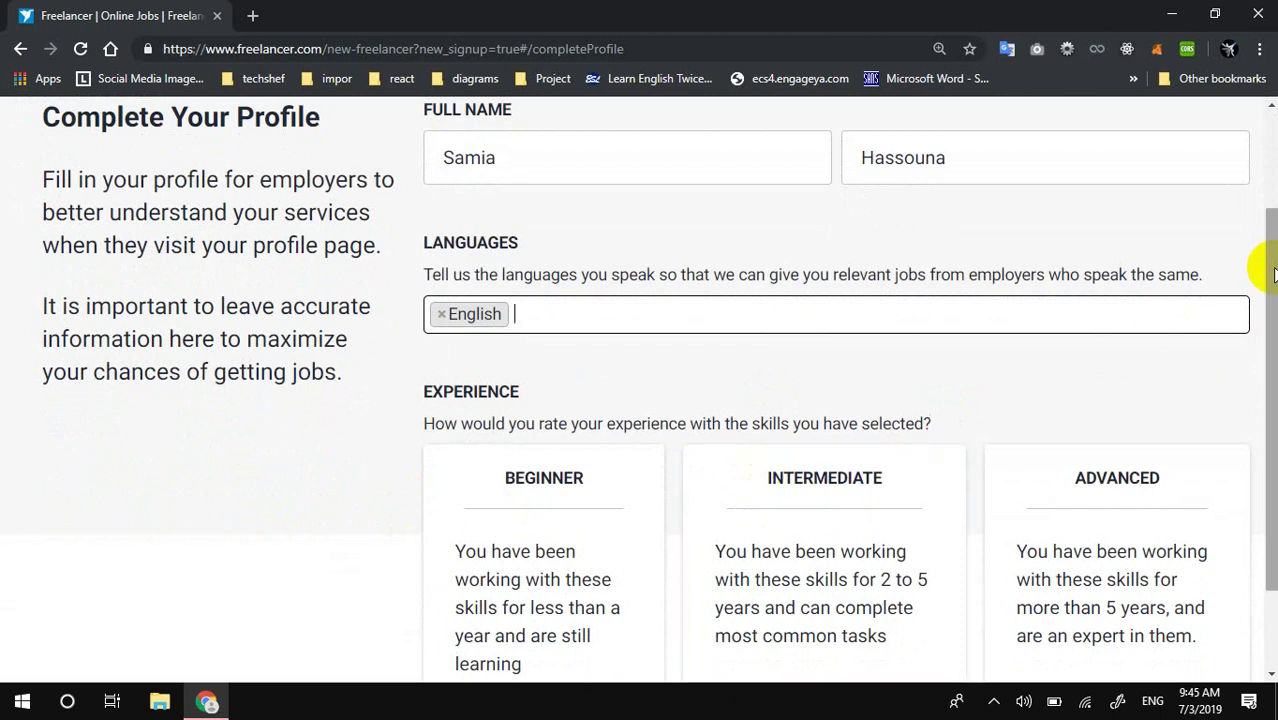
pyautogui.scroll(-1, 1255, 262)
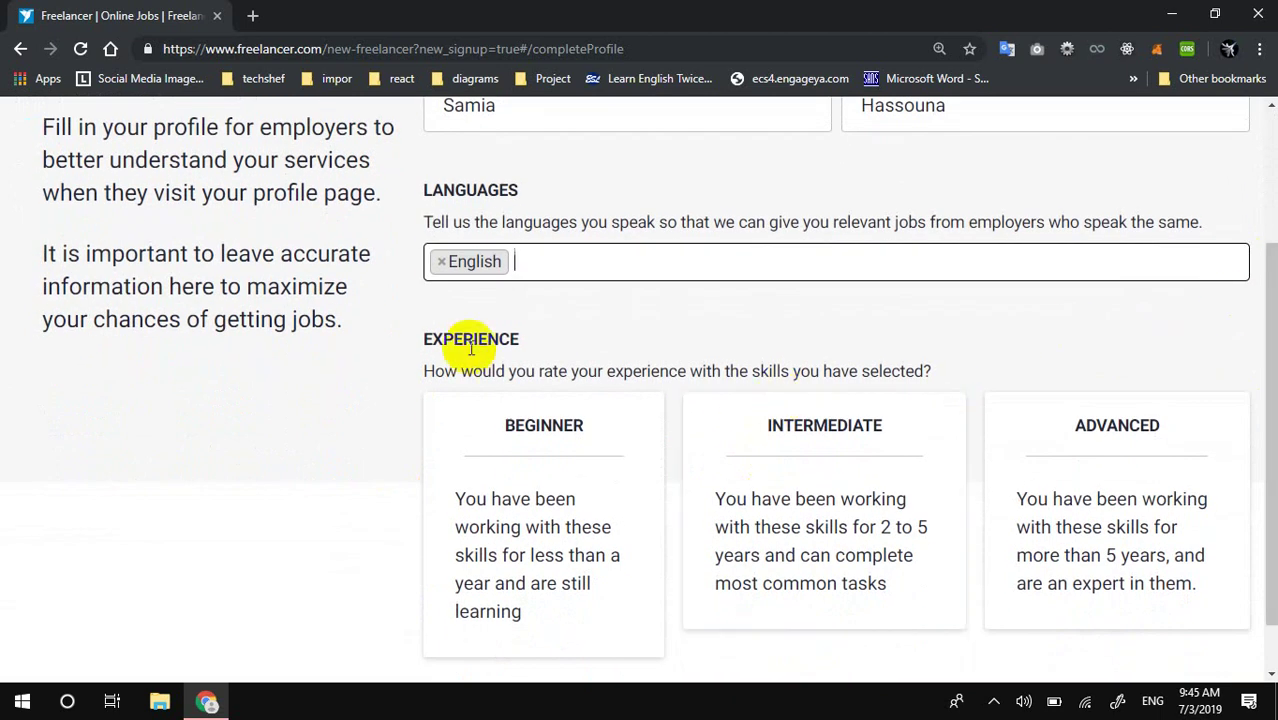
pyautogui.click(546, 264)
pyautogui.click(546, 264)
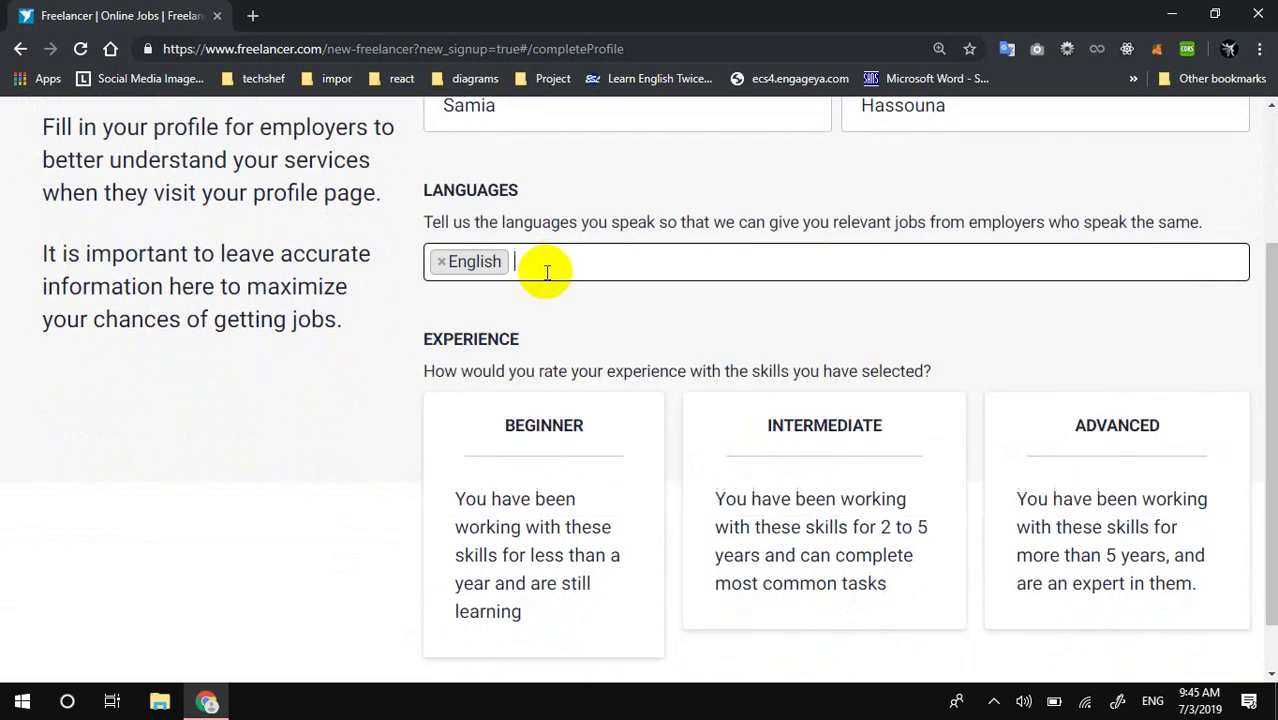
pyautogui.scroll(1, 346, 390)
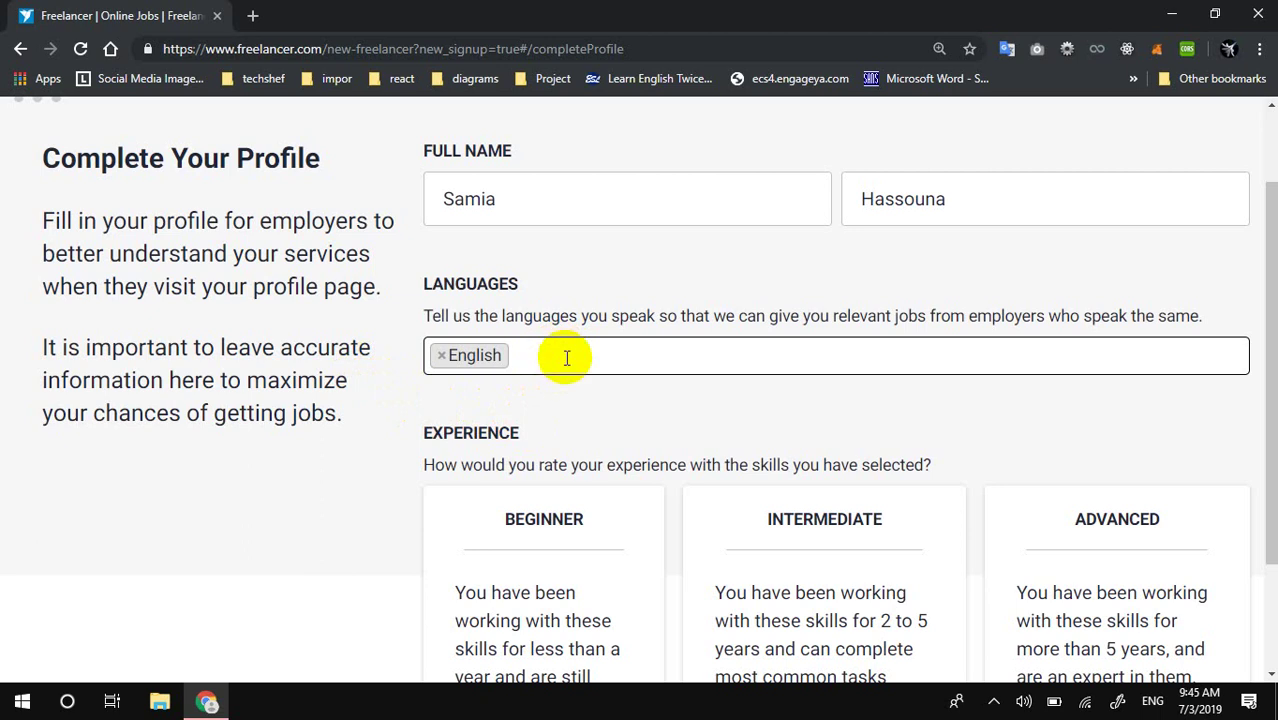
# Keep English as the only language and rate skill experience as Intermediate
pyautogui.hotkey('alt', 'shift')
pyautogui.write('ل')
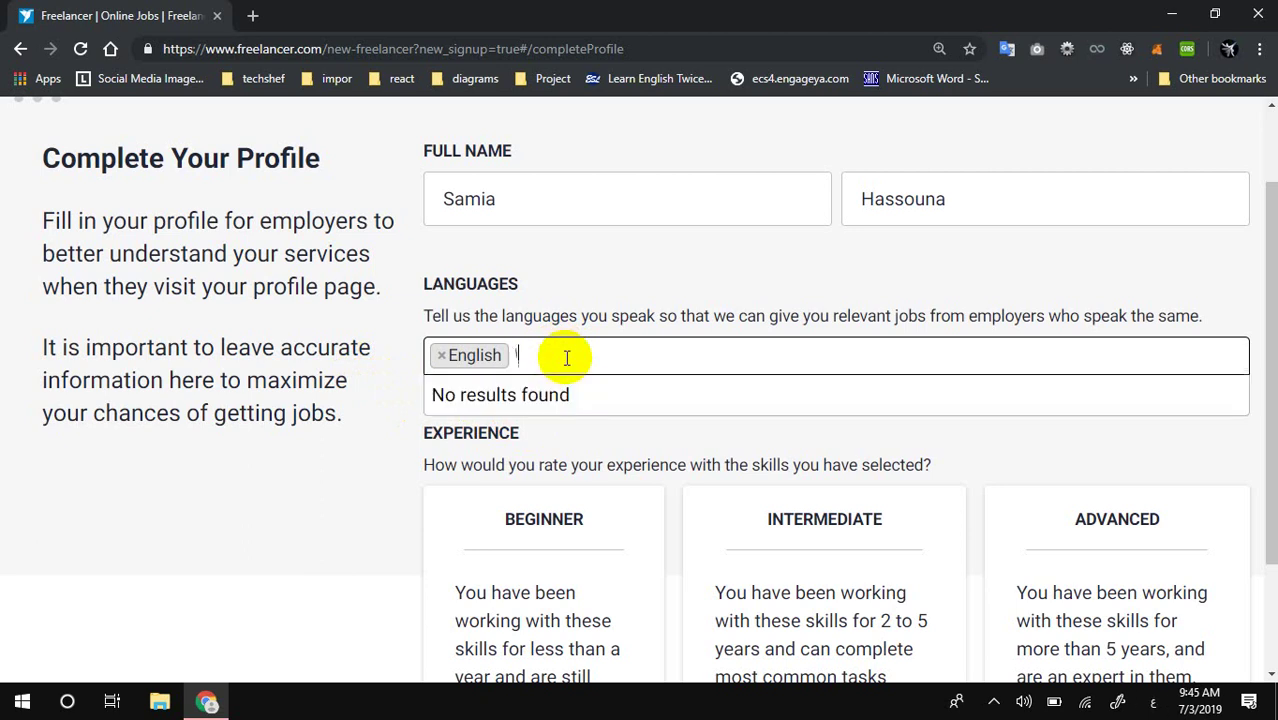
pyautogui.press('BackSpace')
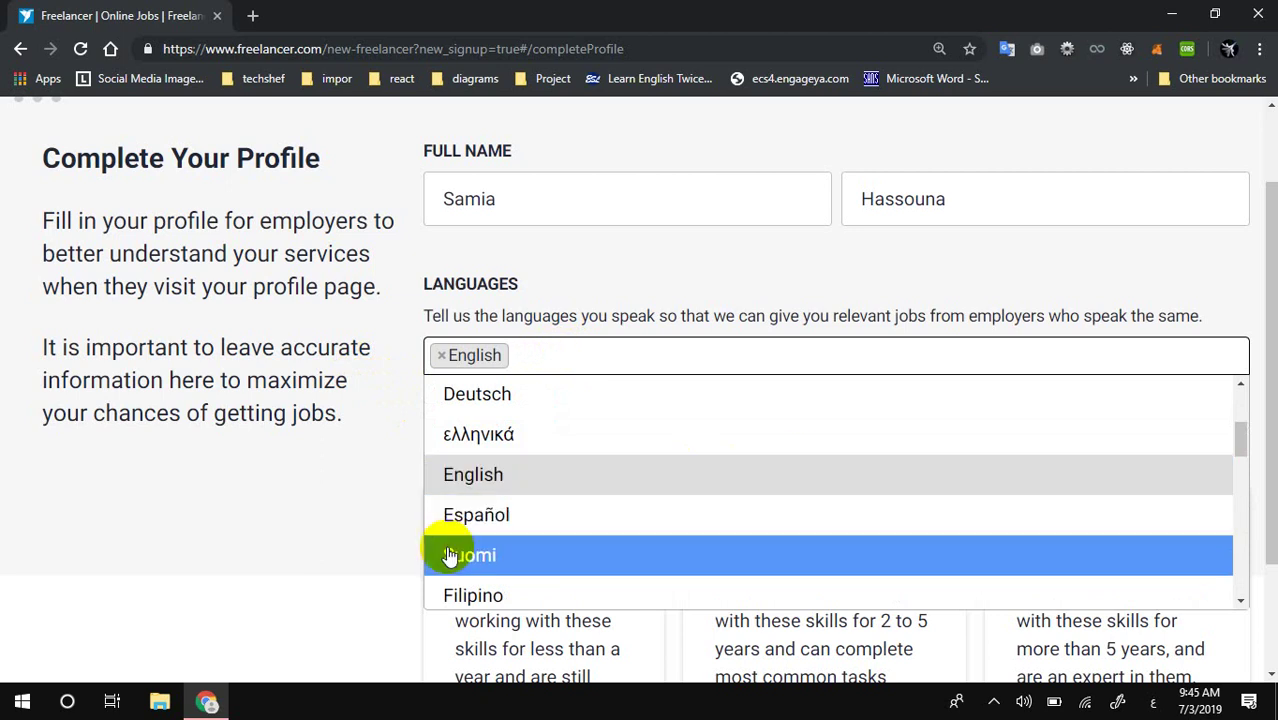
pyautogui.click(342, 562)
pyautogui.click(699, 571)
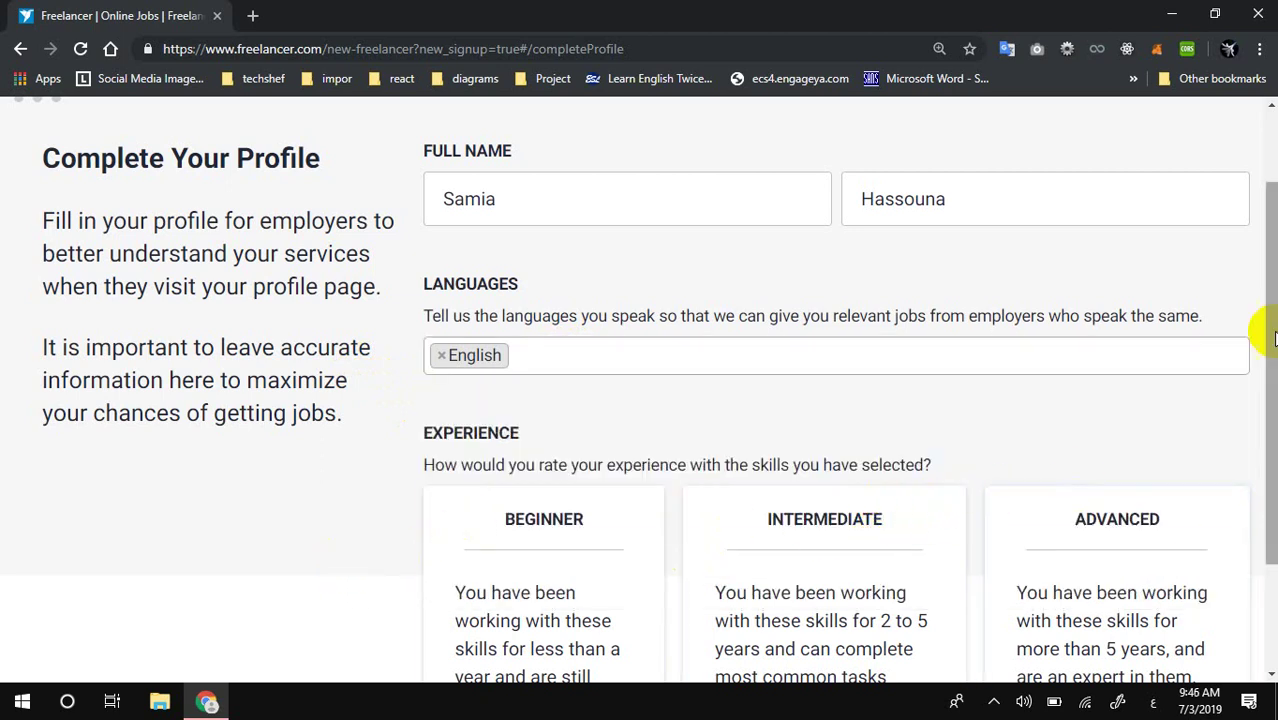
pyautogui.scroll(-1, 1255, 329)
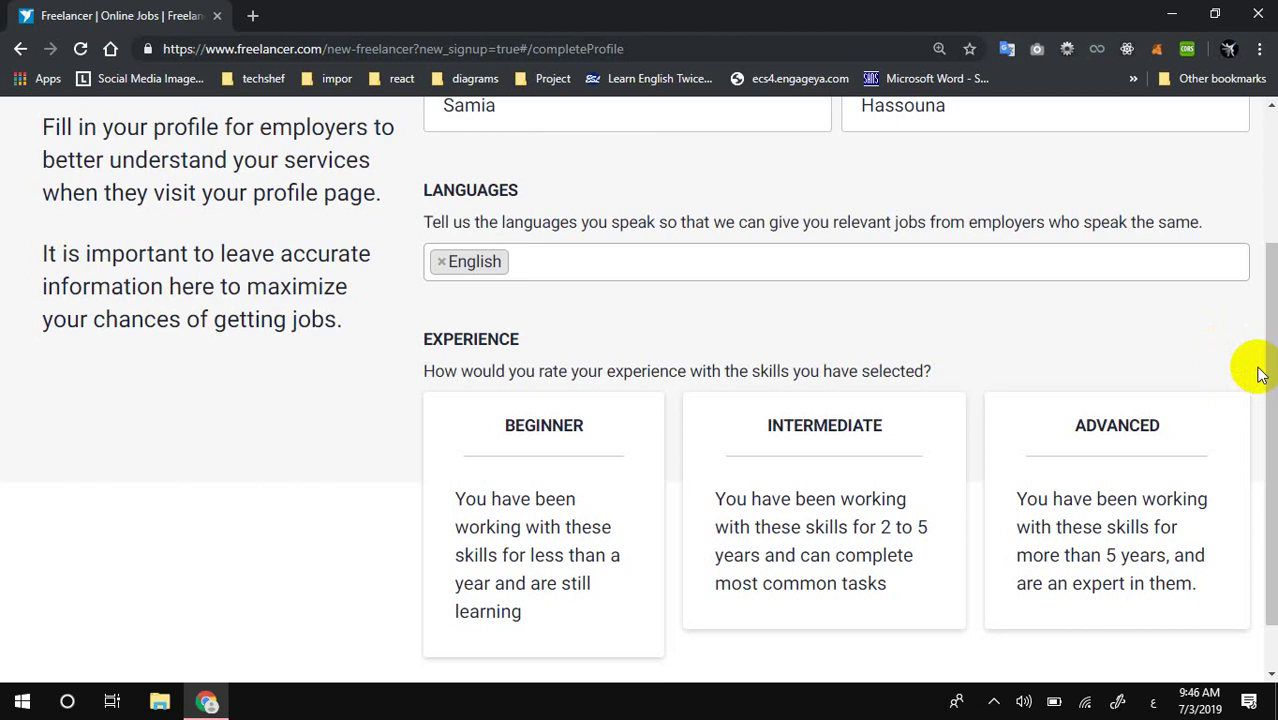
# Try Intermediate and Beginner, settle on Advanced experience, and continue to payment verification
pyautogui.click(1138, 462)
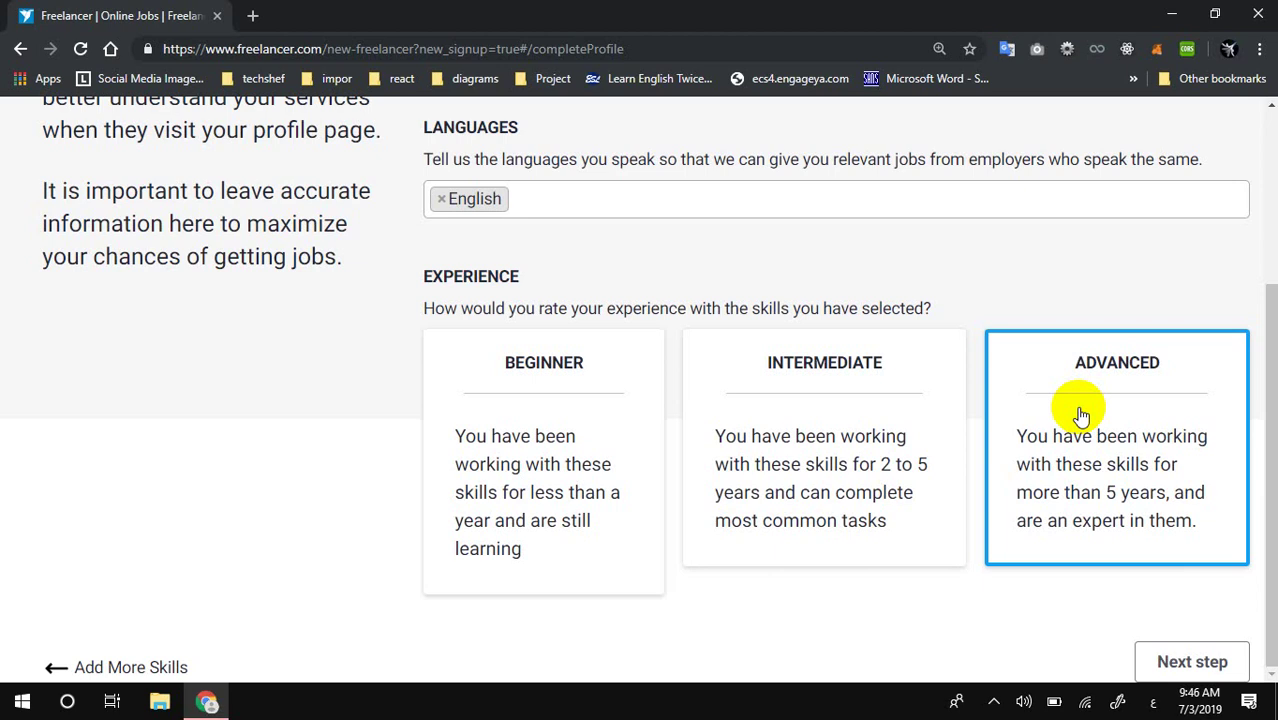
pyautogui.click(941, 528)
pyautogui.click(456, 519)
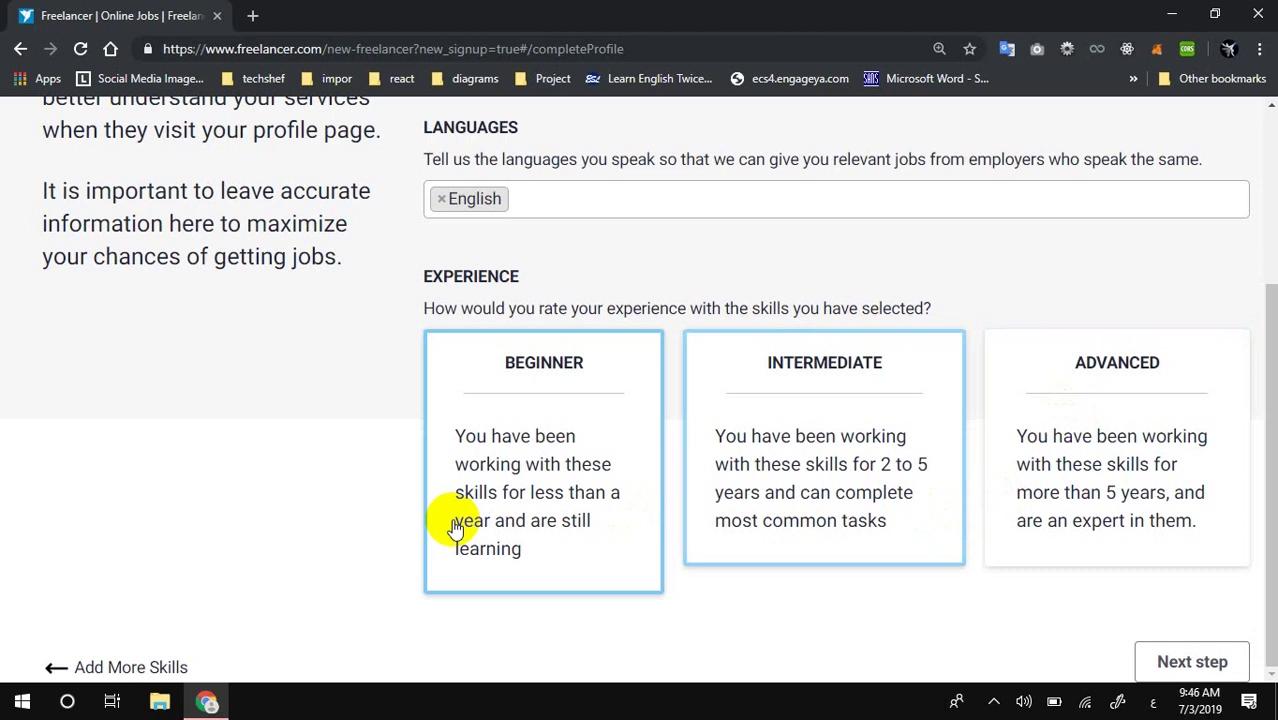
pyautogui.click(1022, 418)
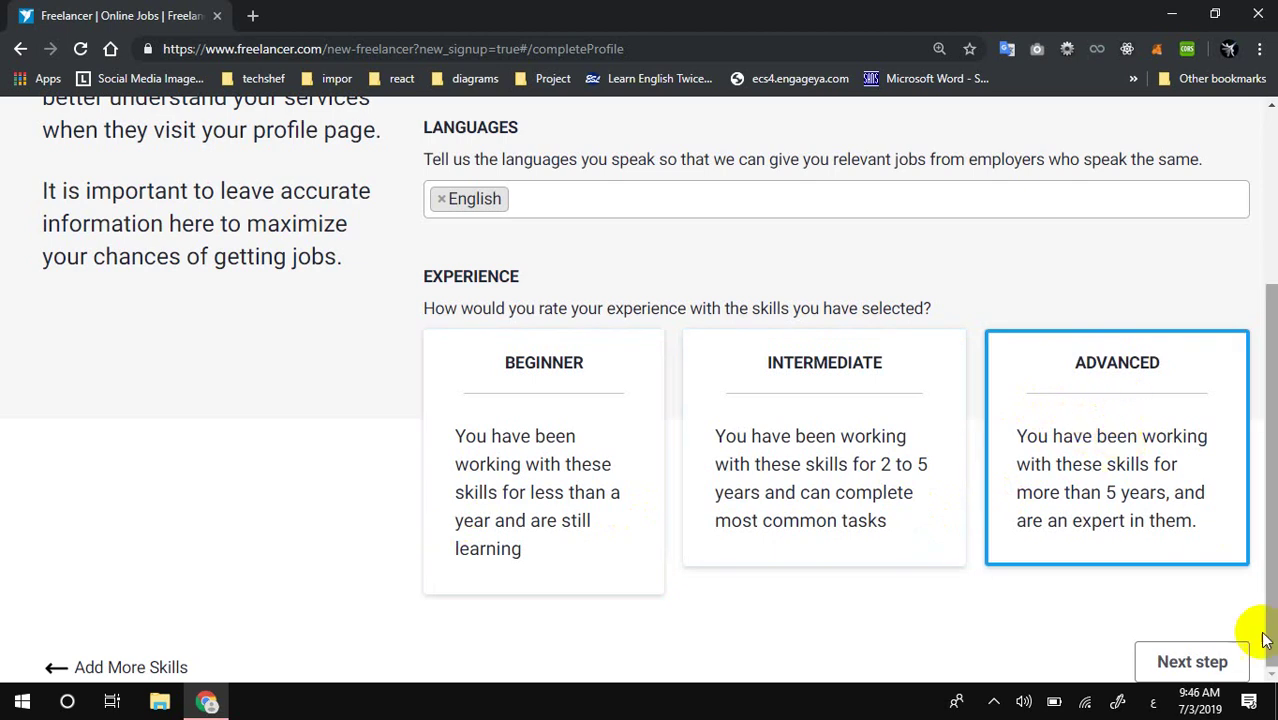
pyautogui.click(1130, 636)
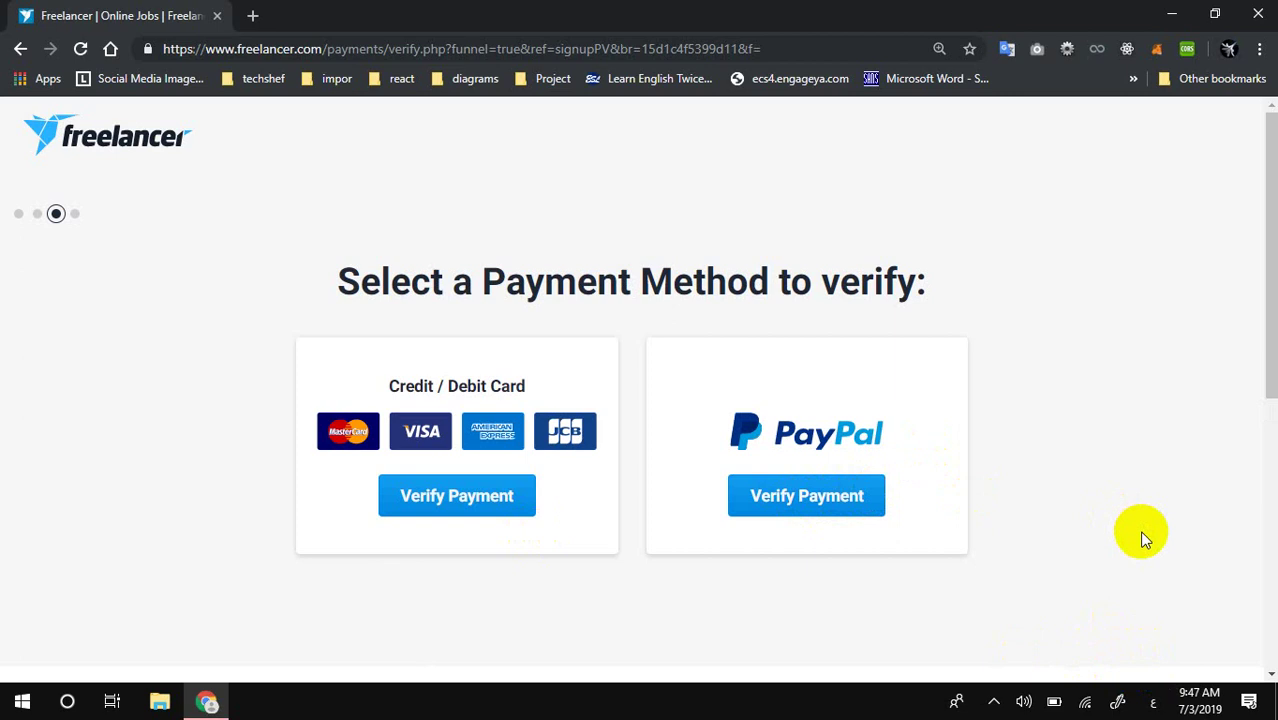
# Skip payment verification without adding a Credit/Debit Card or PayPal
pyautogui.scroll(-4, 1140, 540)
pyautogui.scroll(5, 1133, 542)
pyautogui.scroll(-4, 1132, 544)
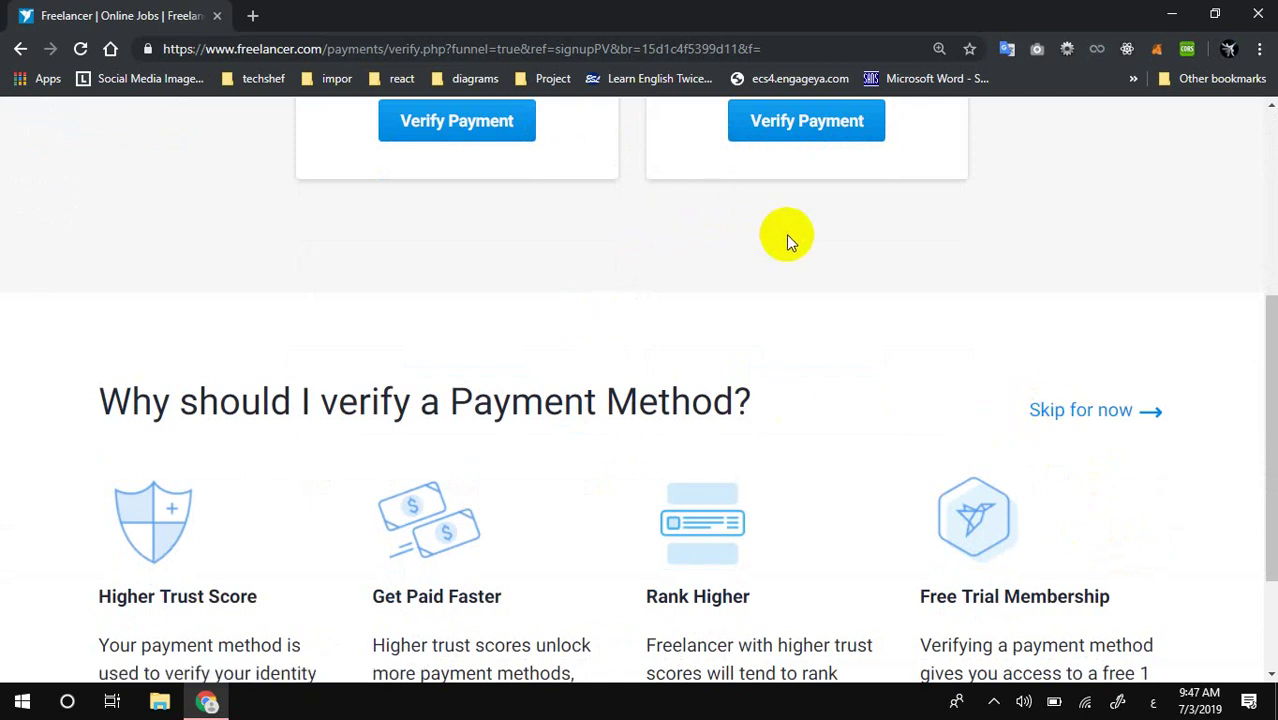
pyautogui.scroll(1, 827, 262)
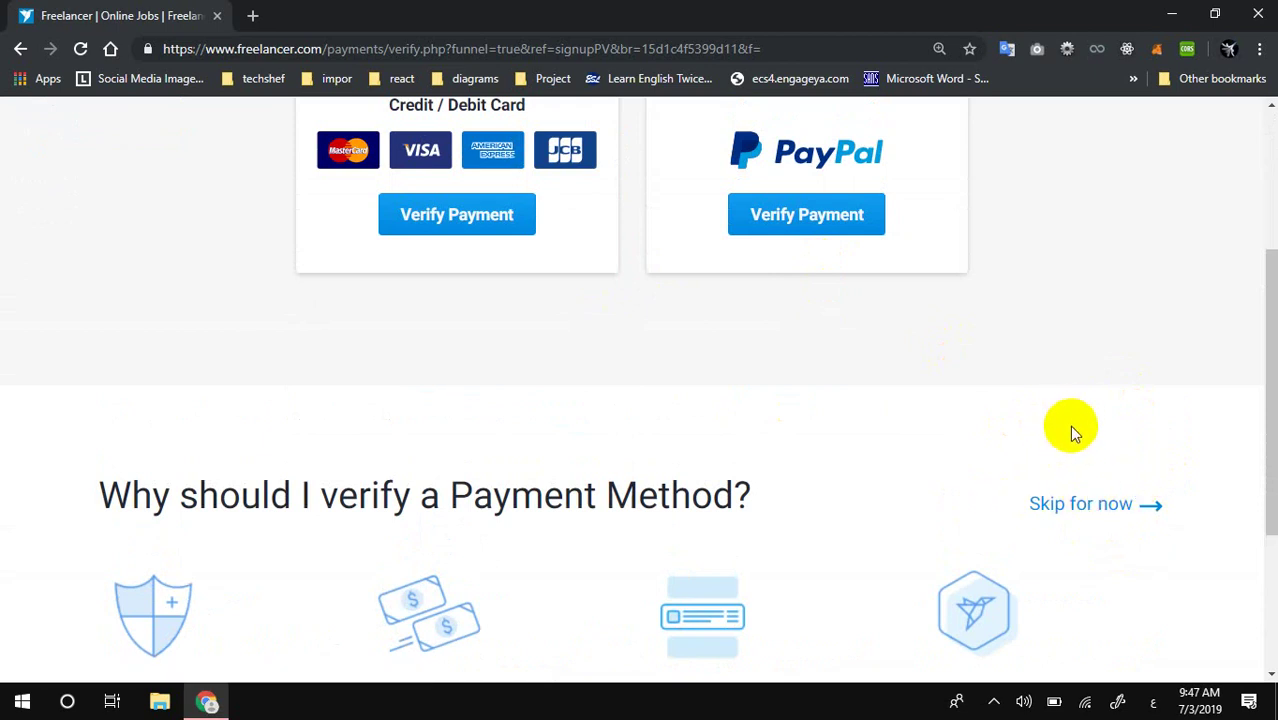
pyautogui.scroll(1, 1069, 470)
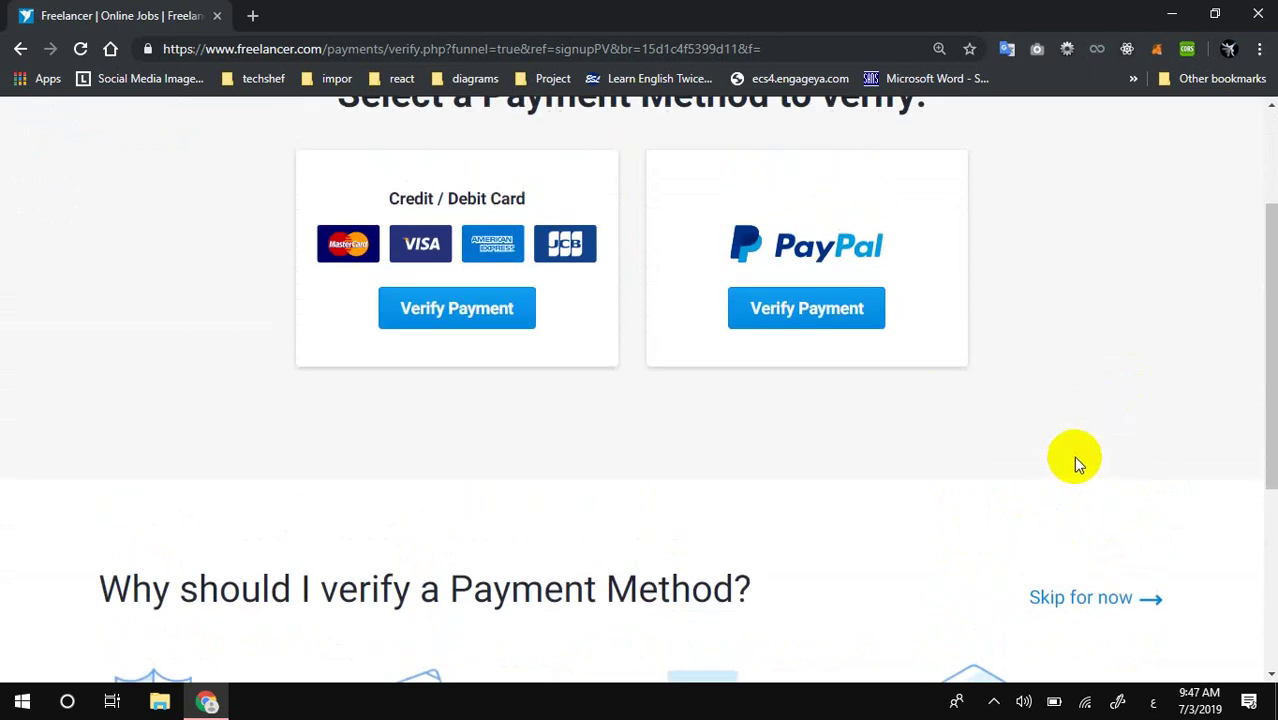
pyautogui.click(1092, 600)
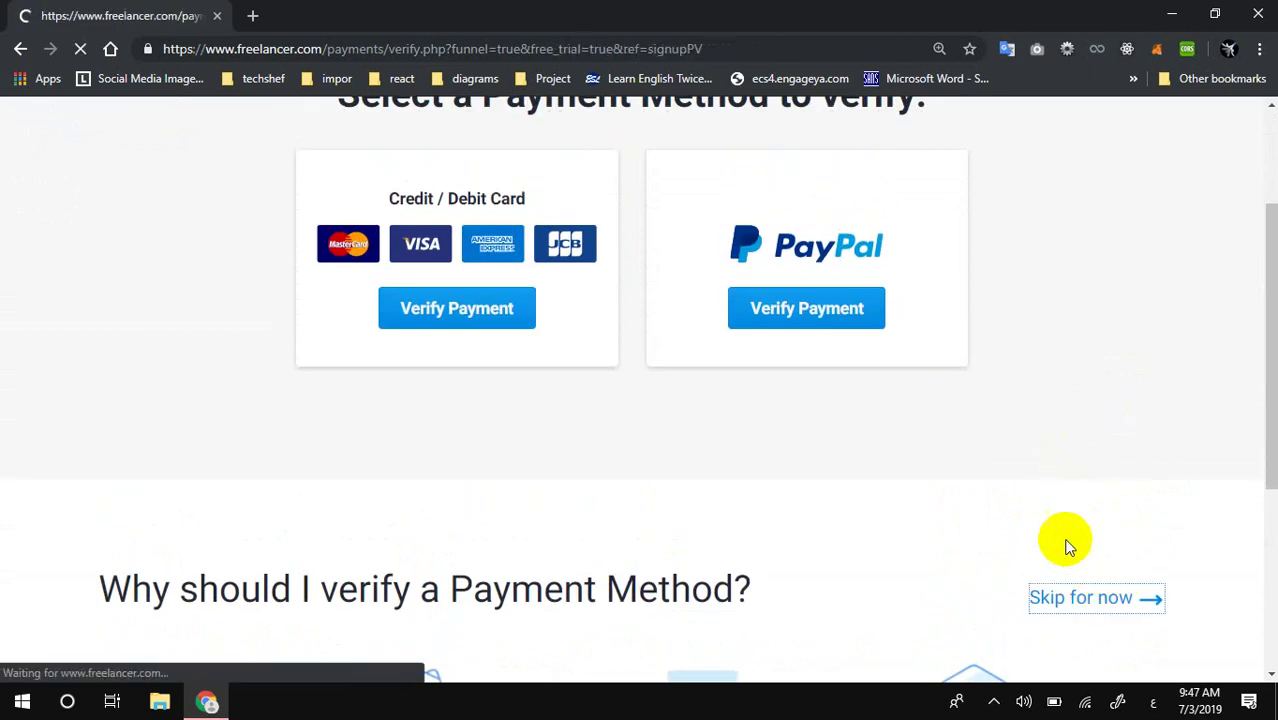
# Decline the free Plus Membership trial with Skip for now to reach project search
pyautogui.scroll(-1, 1047, 525)
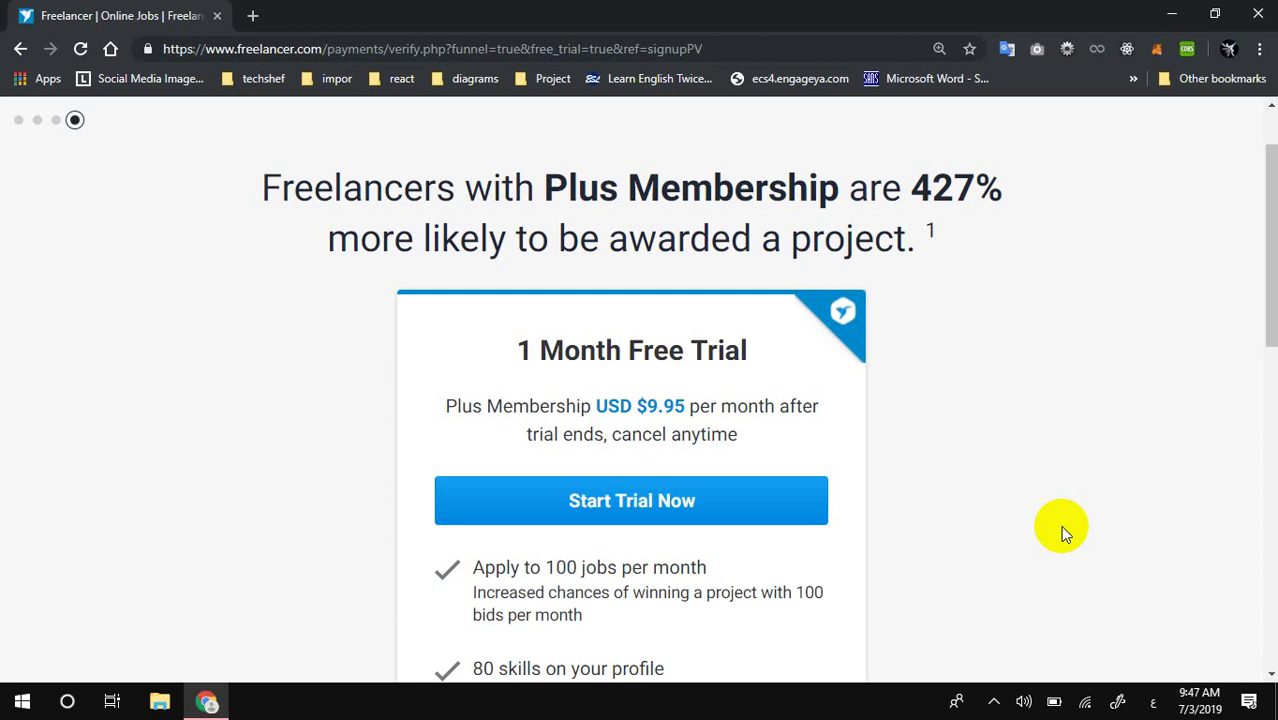
pyautogui.scroll(-5, 956, 202)
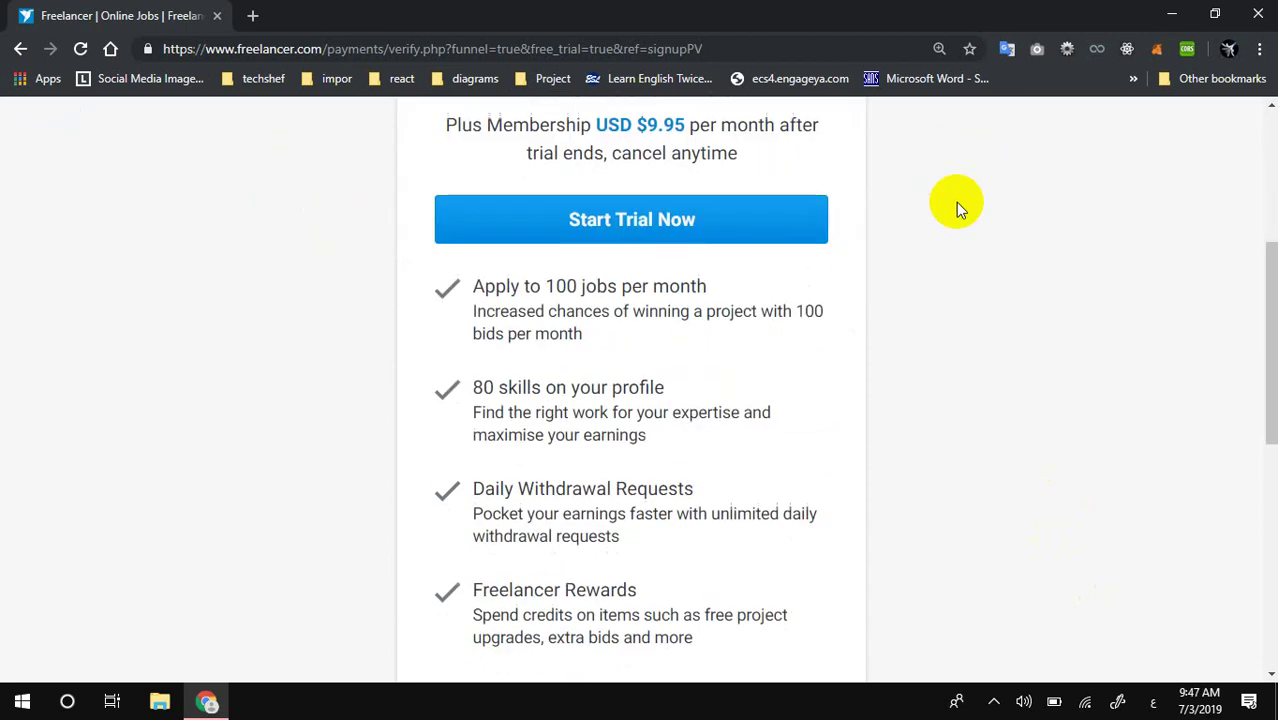
pyautogui.click(1182, 572)
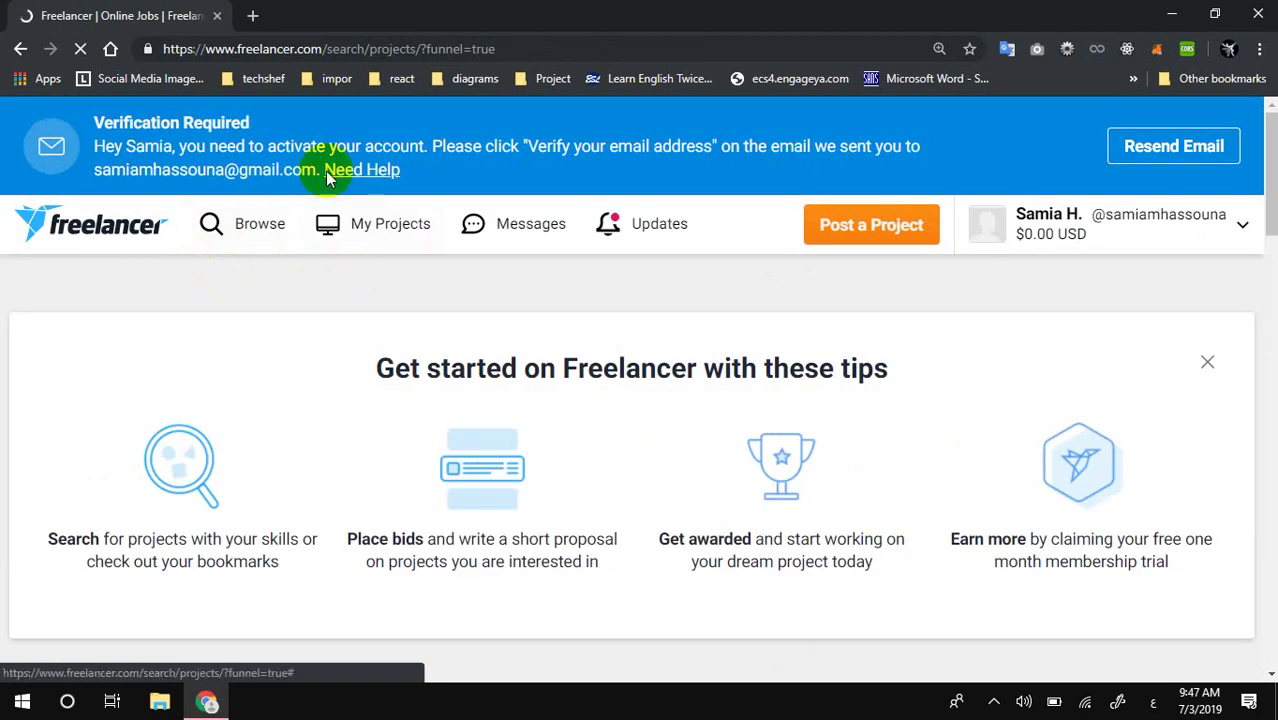
# Open an empty new browser tab, then return to Freelancer and open the dashboard via the logo
pyautogui.click(253, 17)
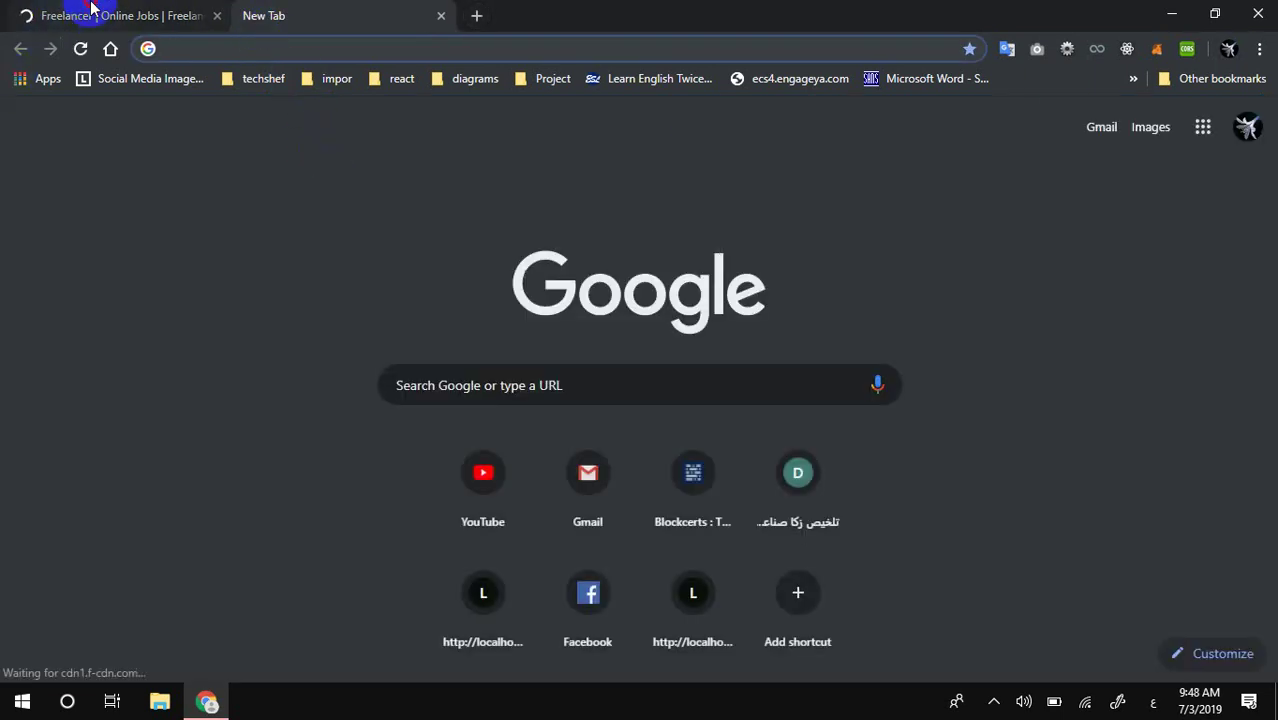
pyautogui.click(30, 12)
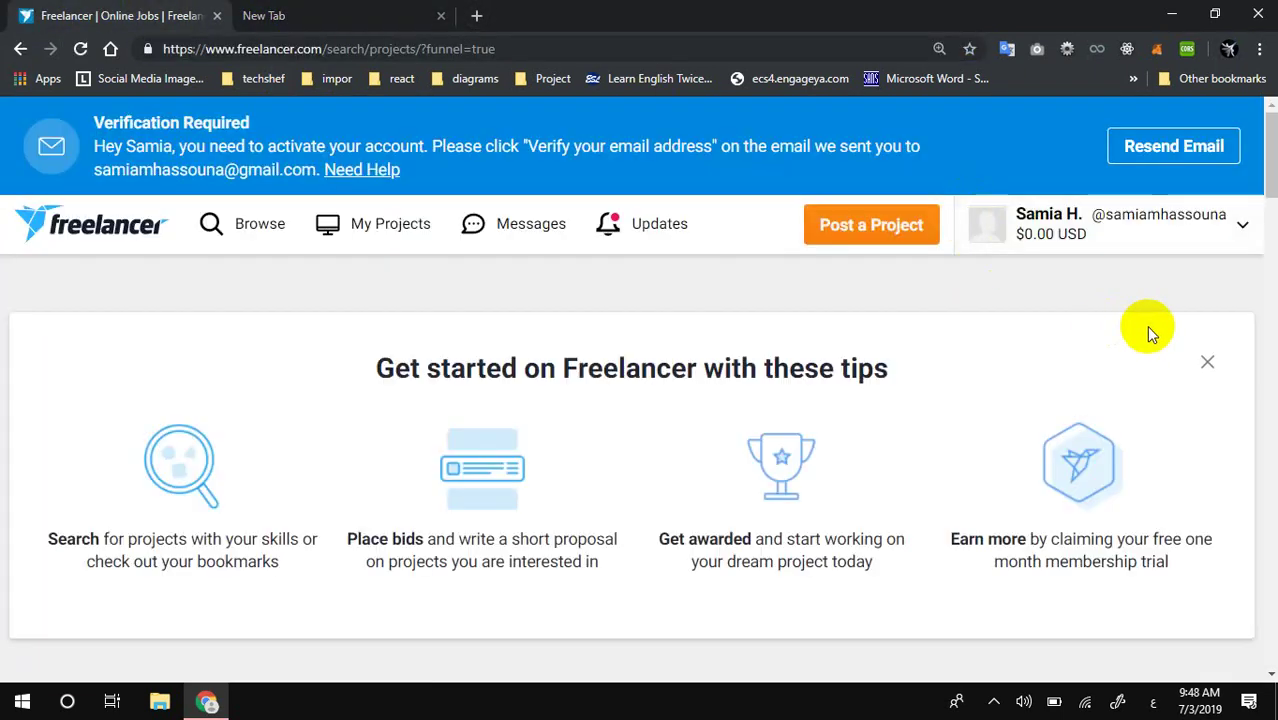
pyautogui.scroll(-4, 1161, 333)
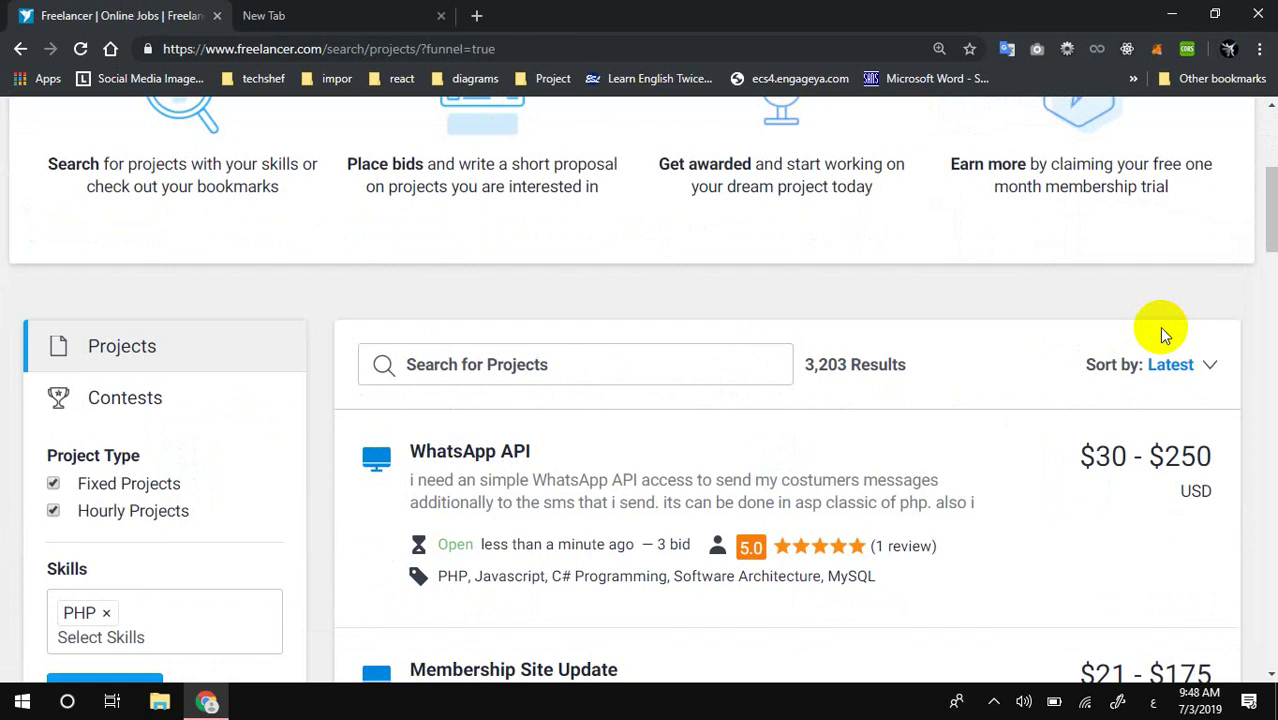
pyautogui.scroll(-1, 1161, 333)
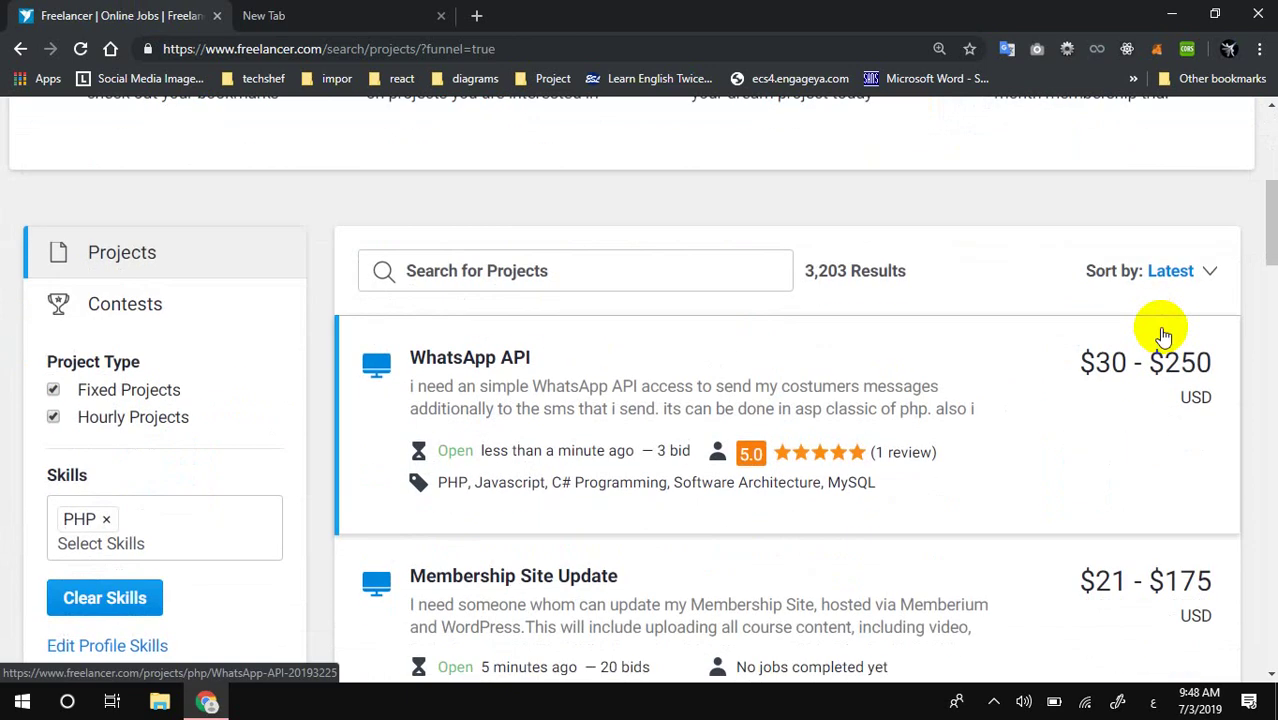
pyautogui.scroll(-1, 1161, 333)
pyautogui.scroll(6, 1161, 333)
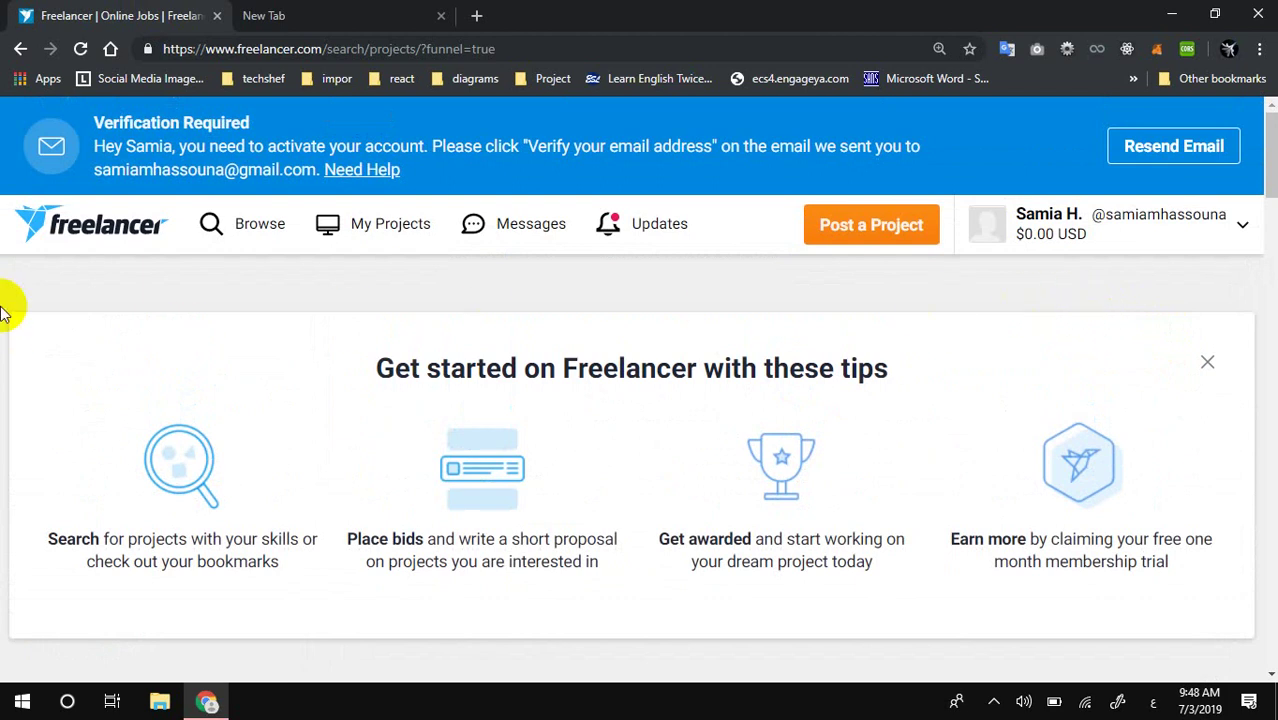
pyautogui.click(75, 222)
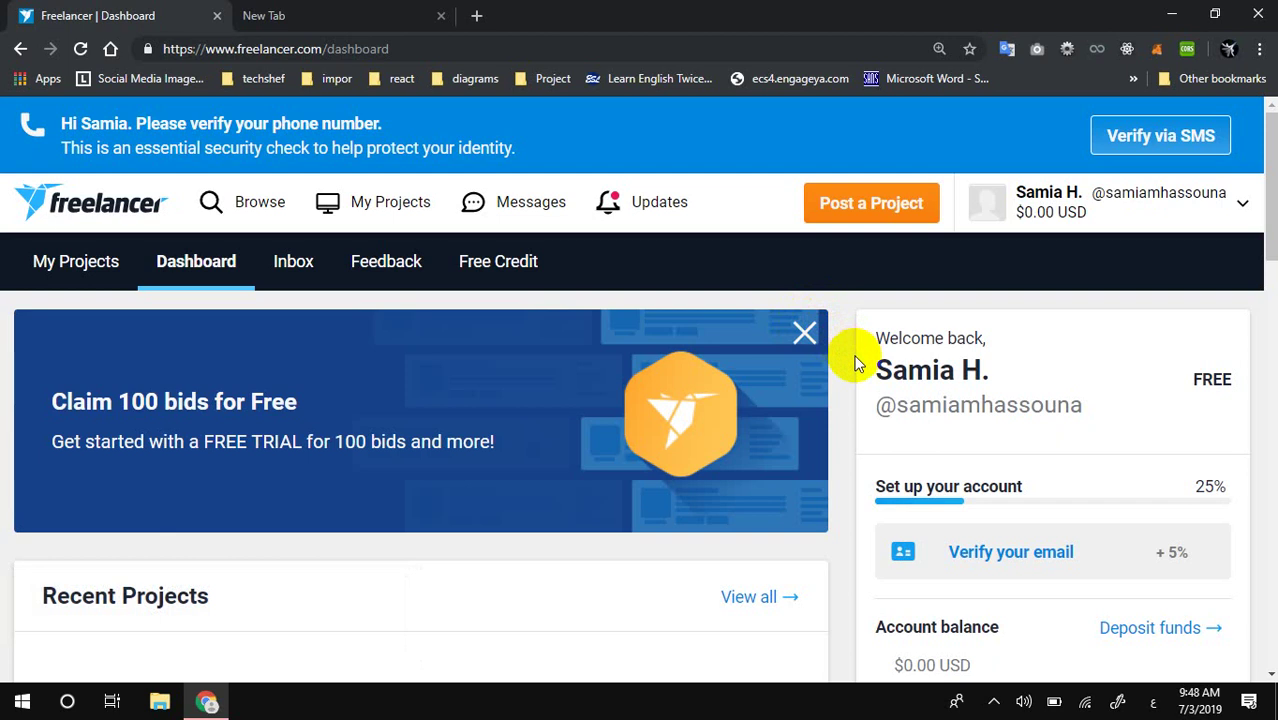
# Look over the 25%-setup dashboard, then bring the Google new tab to the front
pyautogui.scroll(-1, 855, 362)
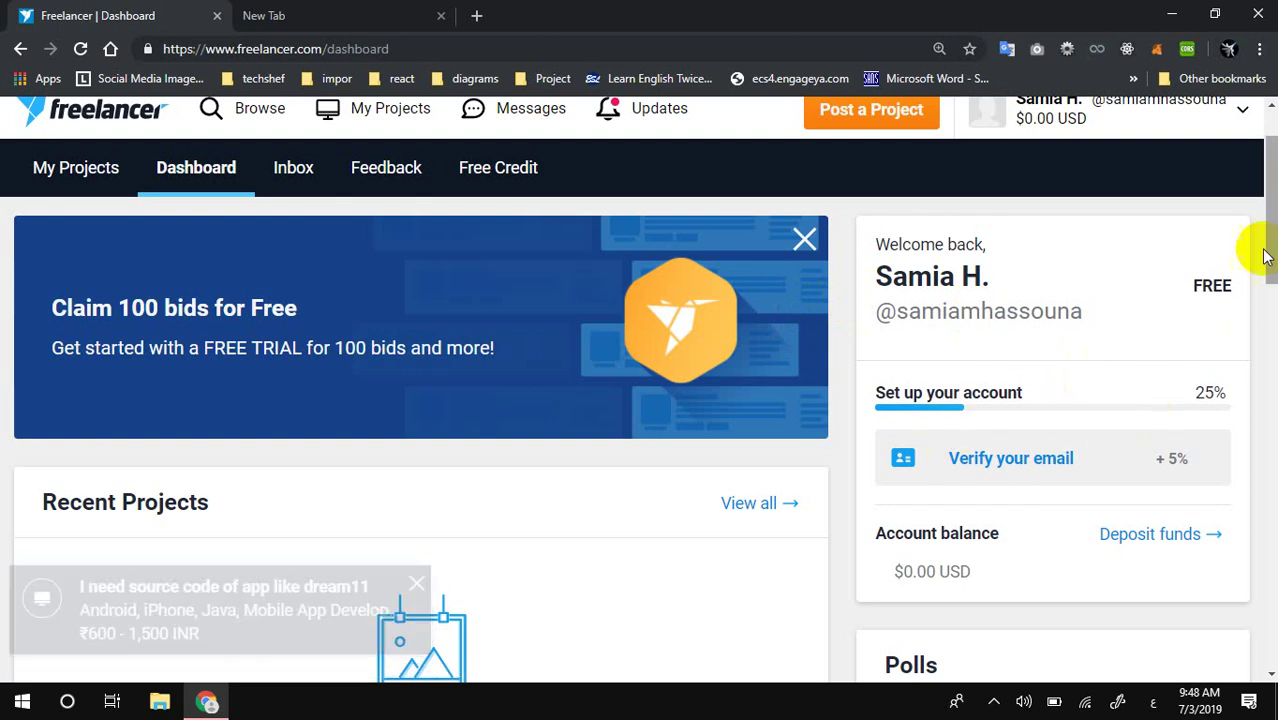
pyautogui.moveTo(1269, 253); pyautogui.dragTo(1271, 289)
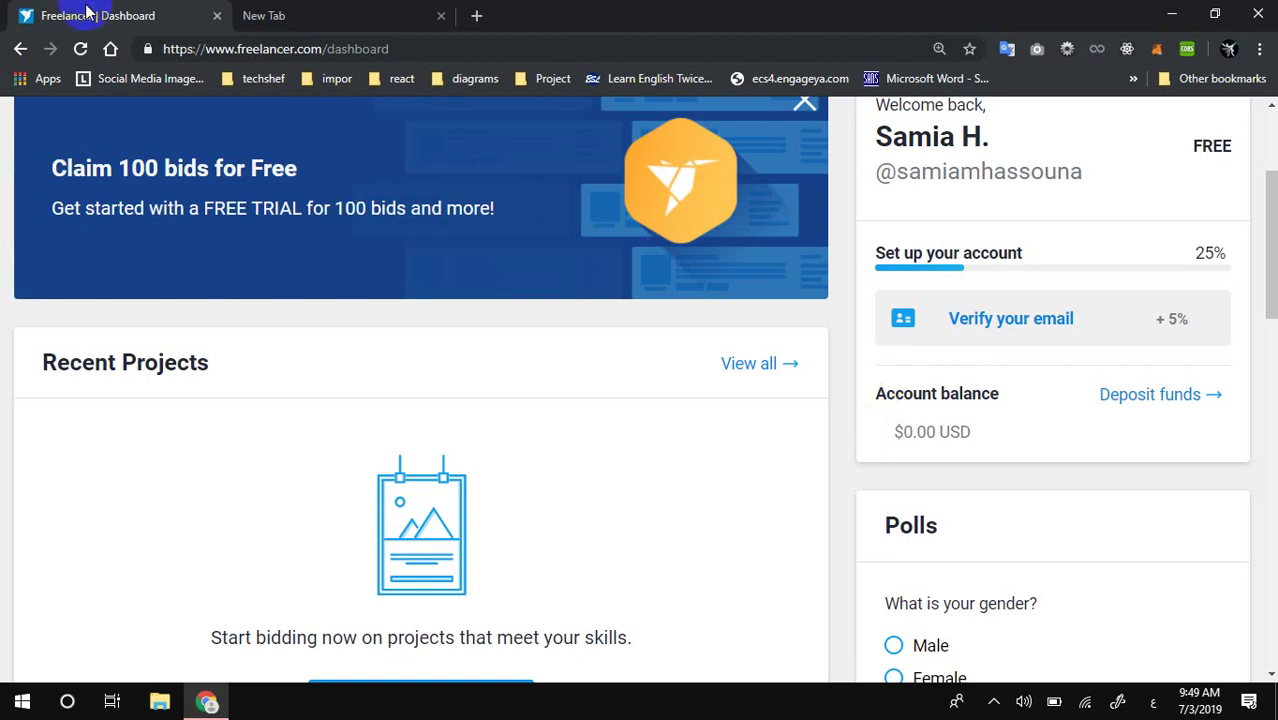
pyautogui.click(300, 16)
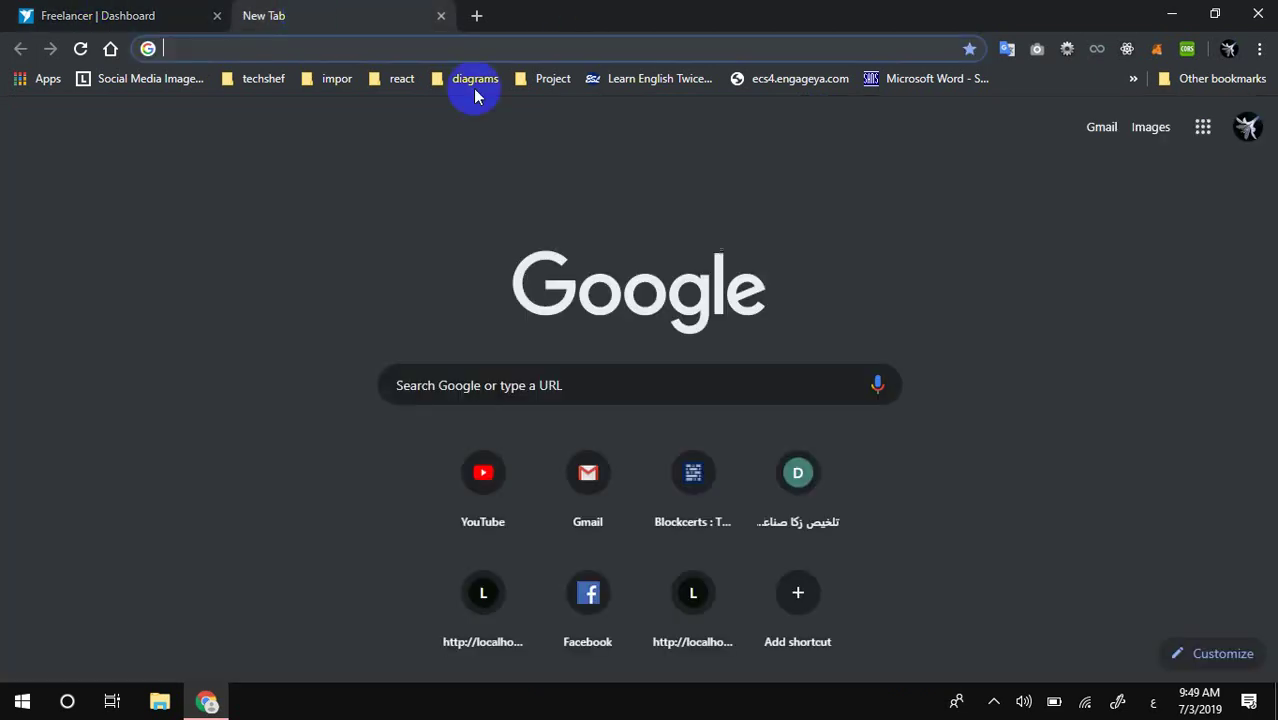
# Open the Welcome to Freelancer.com email in the Gmail inbox
pyautogui.click(1105, 130)
pyautogui.click(165, 15)
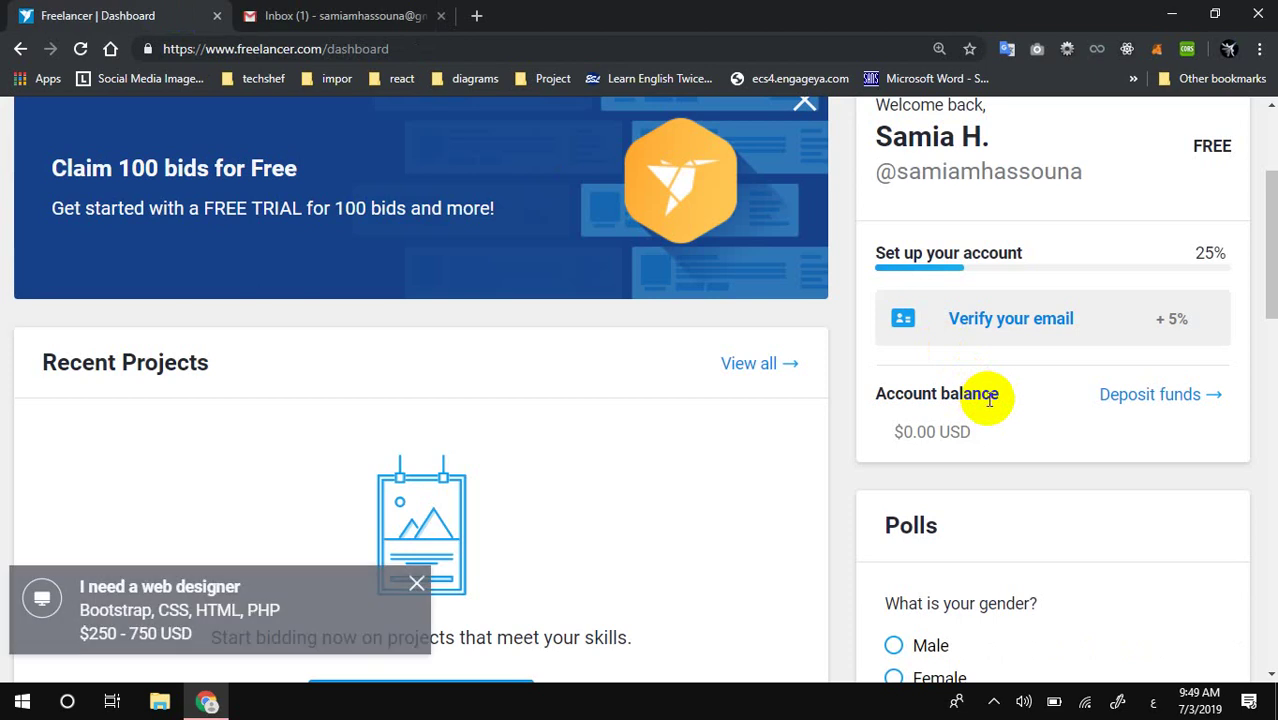
pyautogui.click(382, 12)
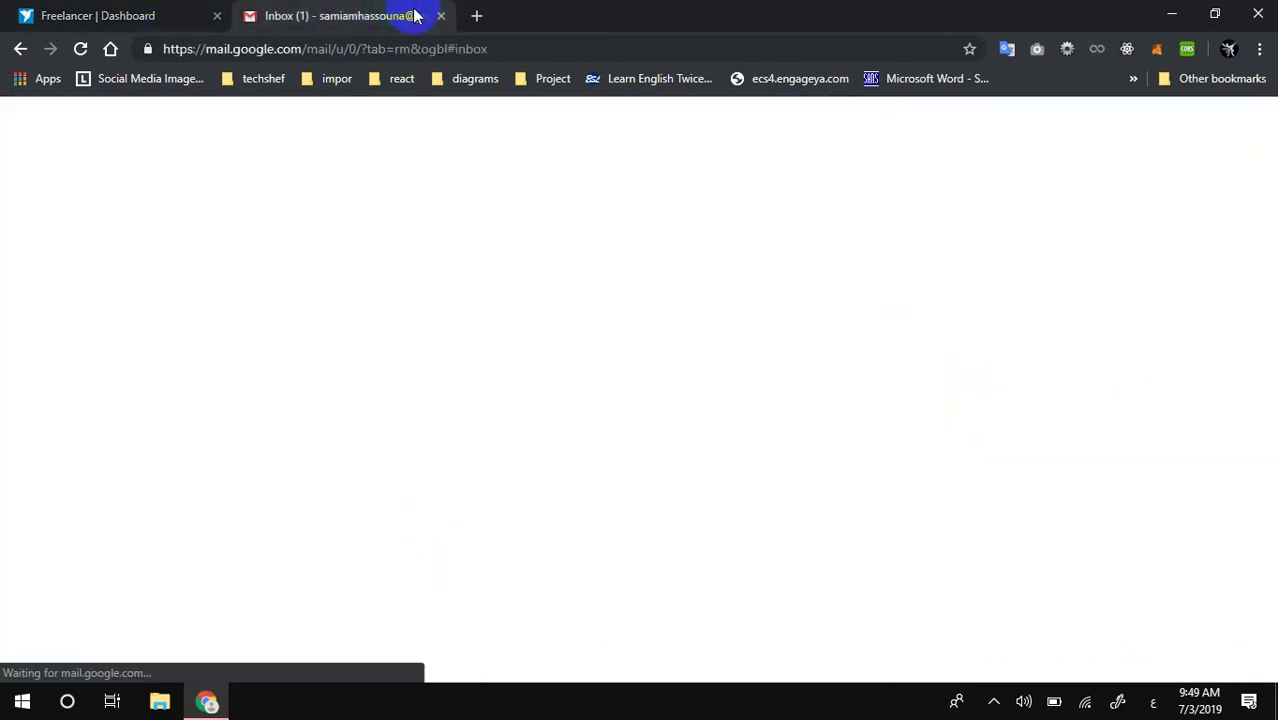
pyautogui.click(651, 283)
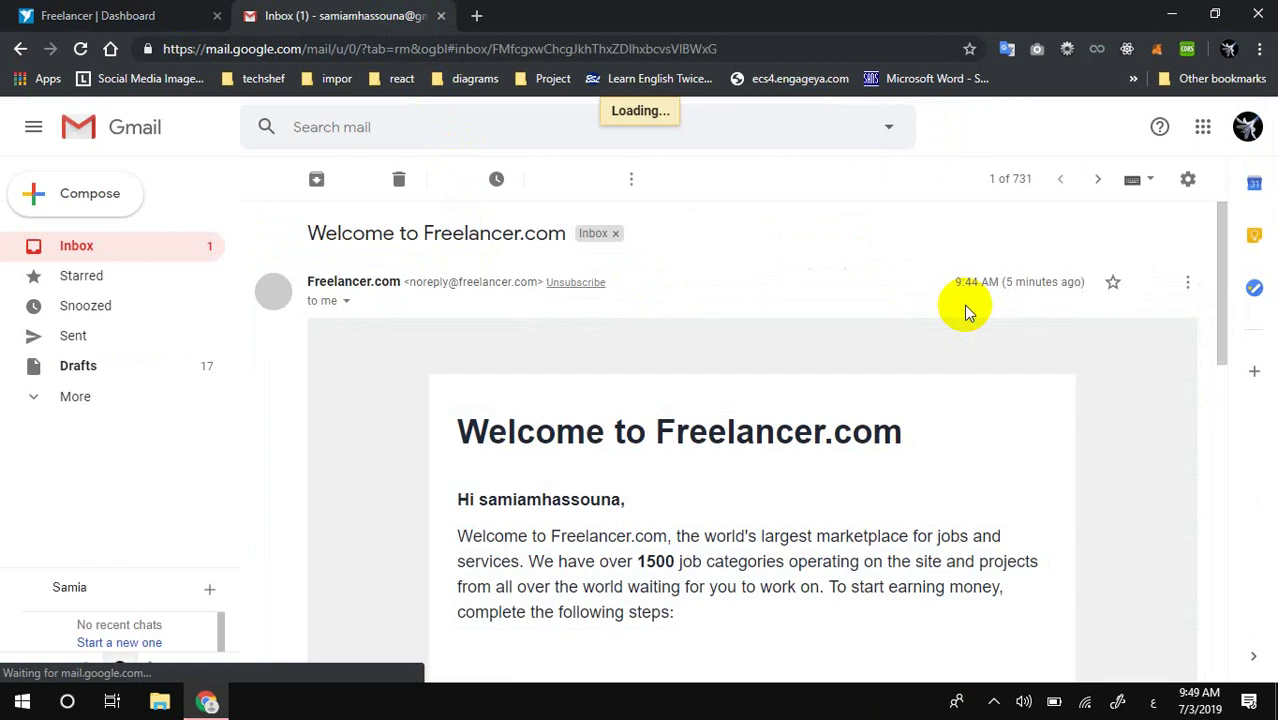
# Verify the account's email address from the welcome email and skip the Plus Membership trial offer
pyautogui.scroll(-5, 800, 420)
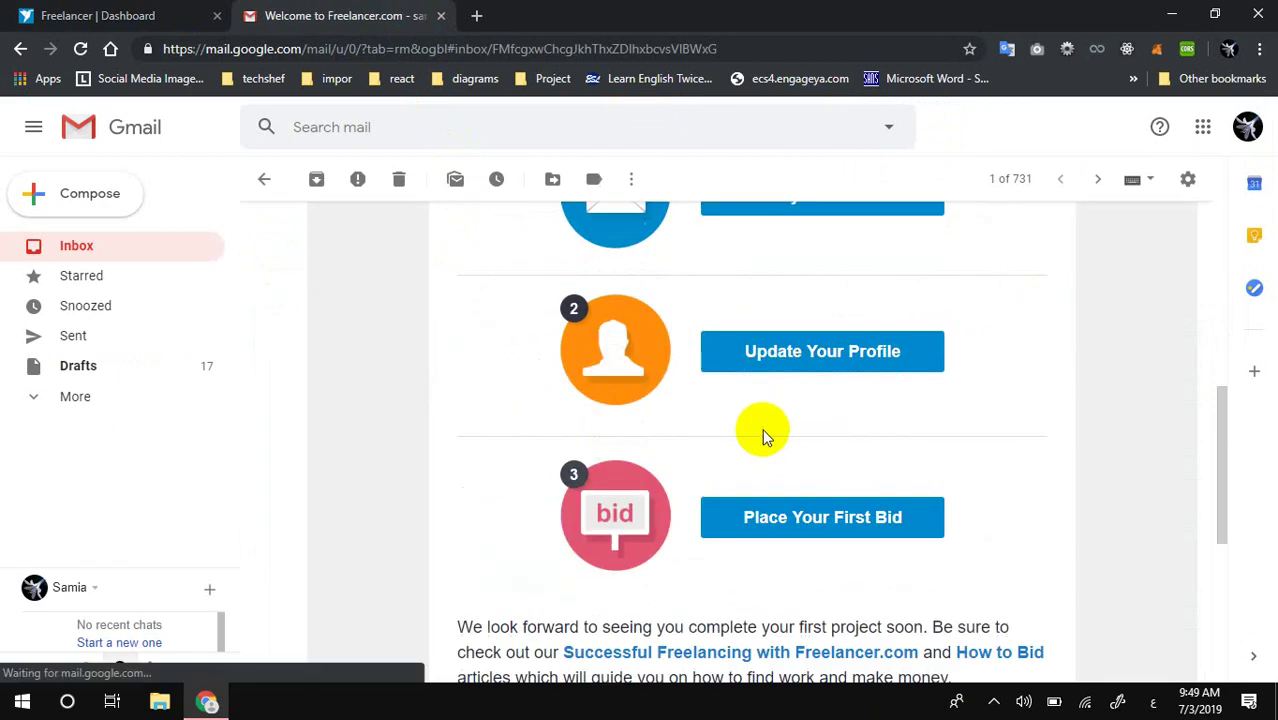
pyautogui.moveTo(1219, 426); pyautogui.dragTo(939, 379)
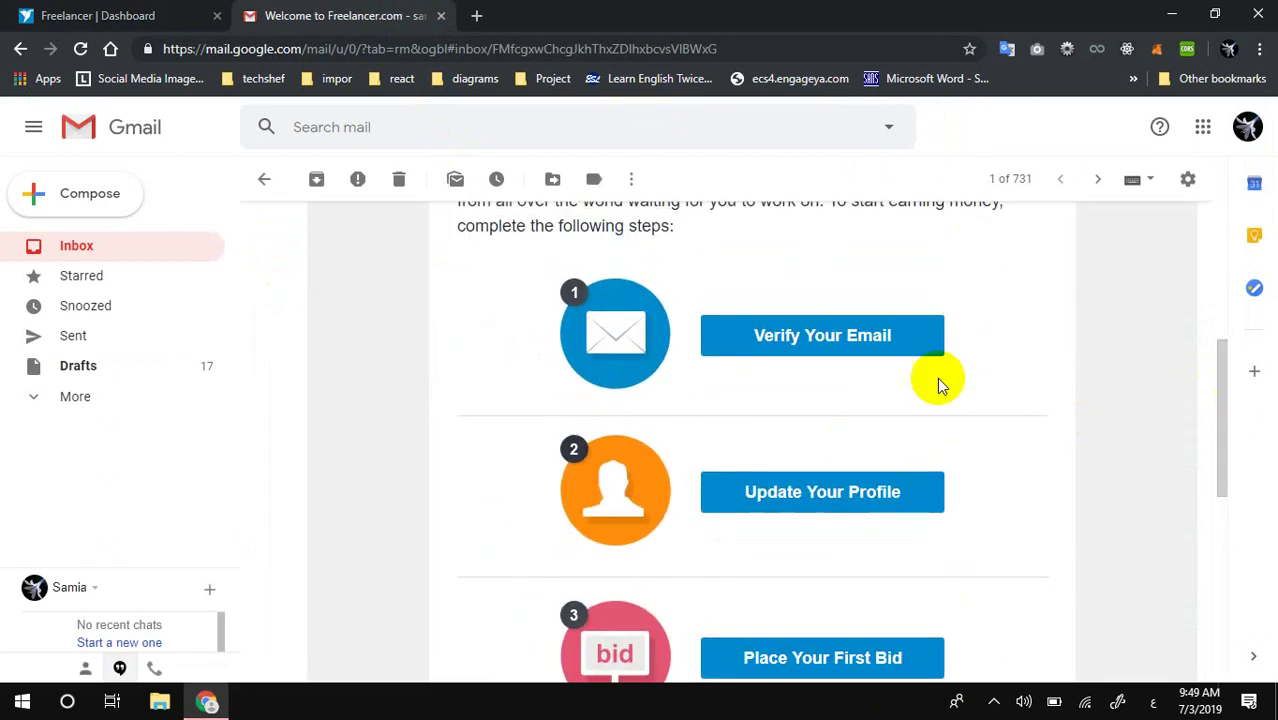
pyautogui.click(864, 334)
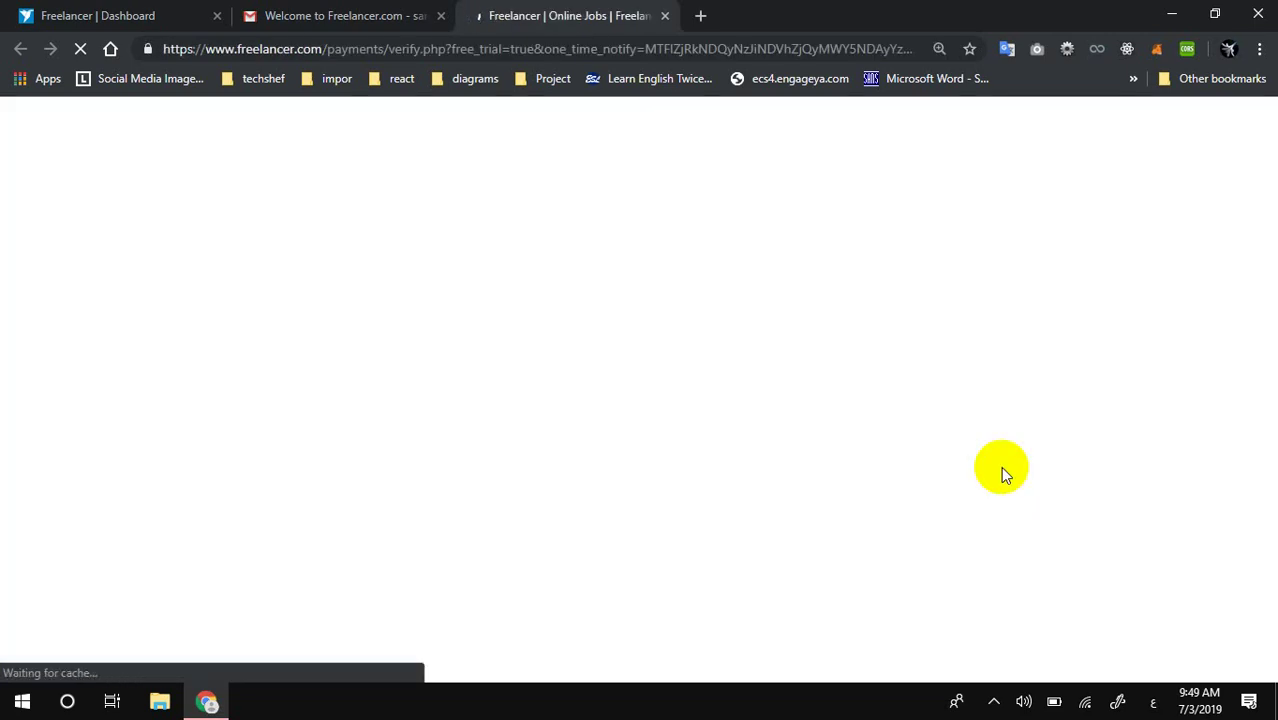
pyautogui.scroll(-3, 1004, 474)
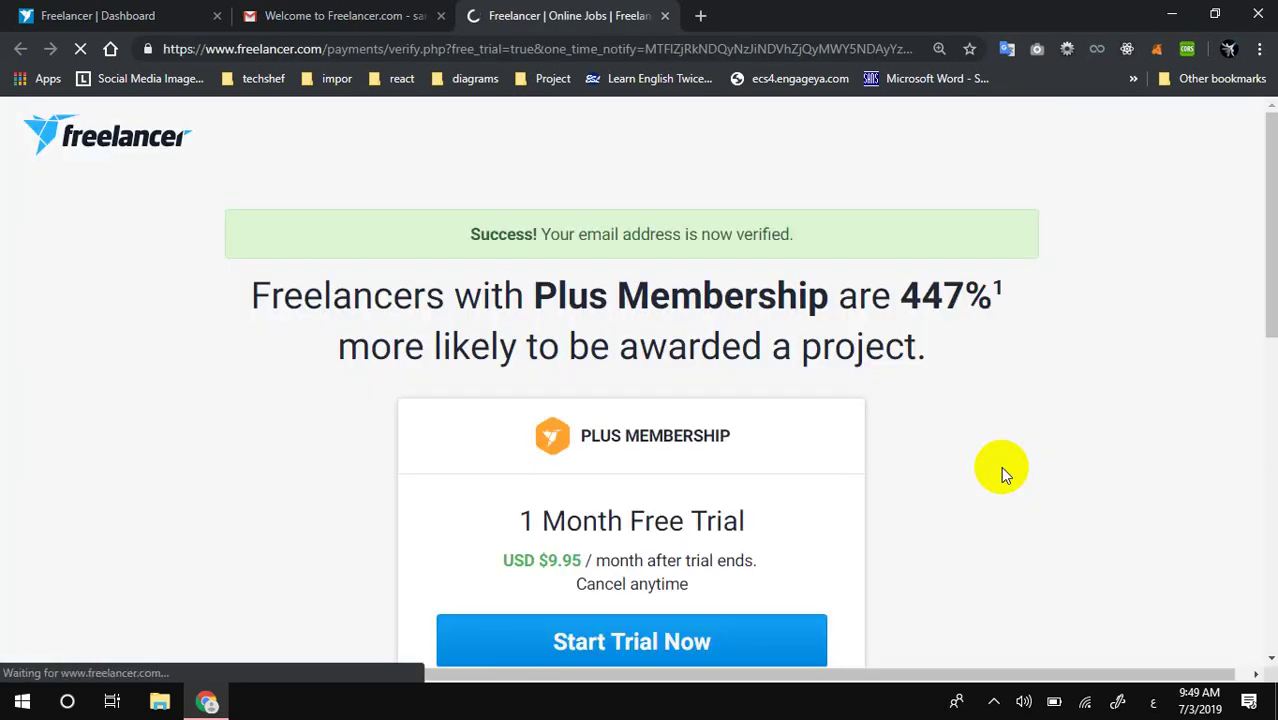
pyautogui.scroll(-5, 1000, 466)
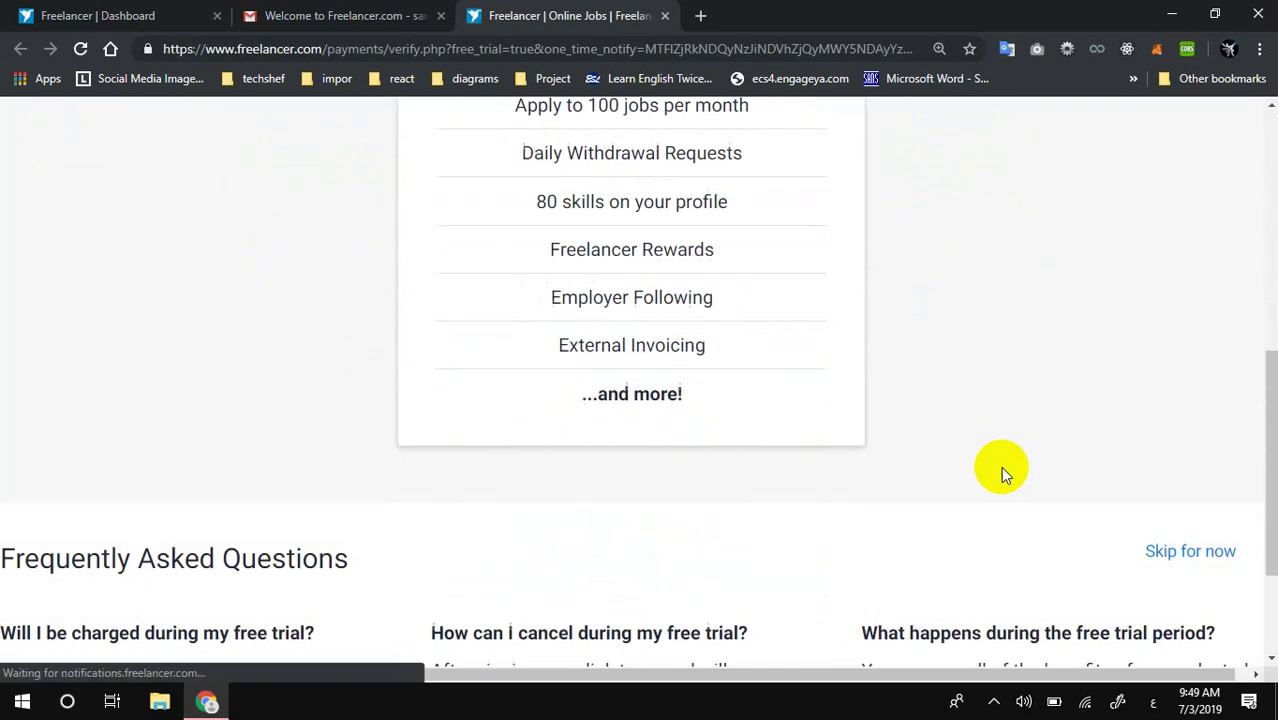
pyautogui.click(1180, 402)
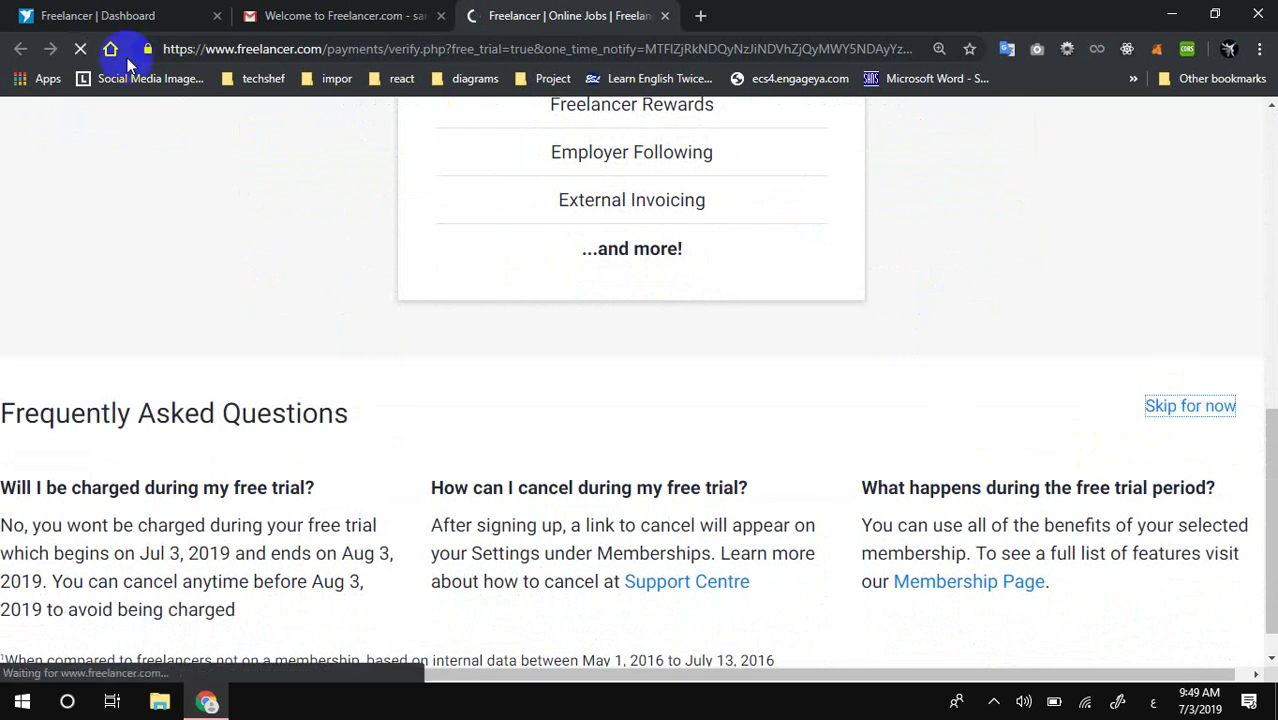
# Reload the Freelancer dashboard so account setup shows 30%, and close the trial-offer tab
pyautogui.click(128, 14)
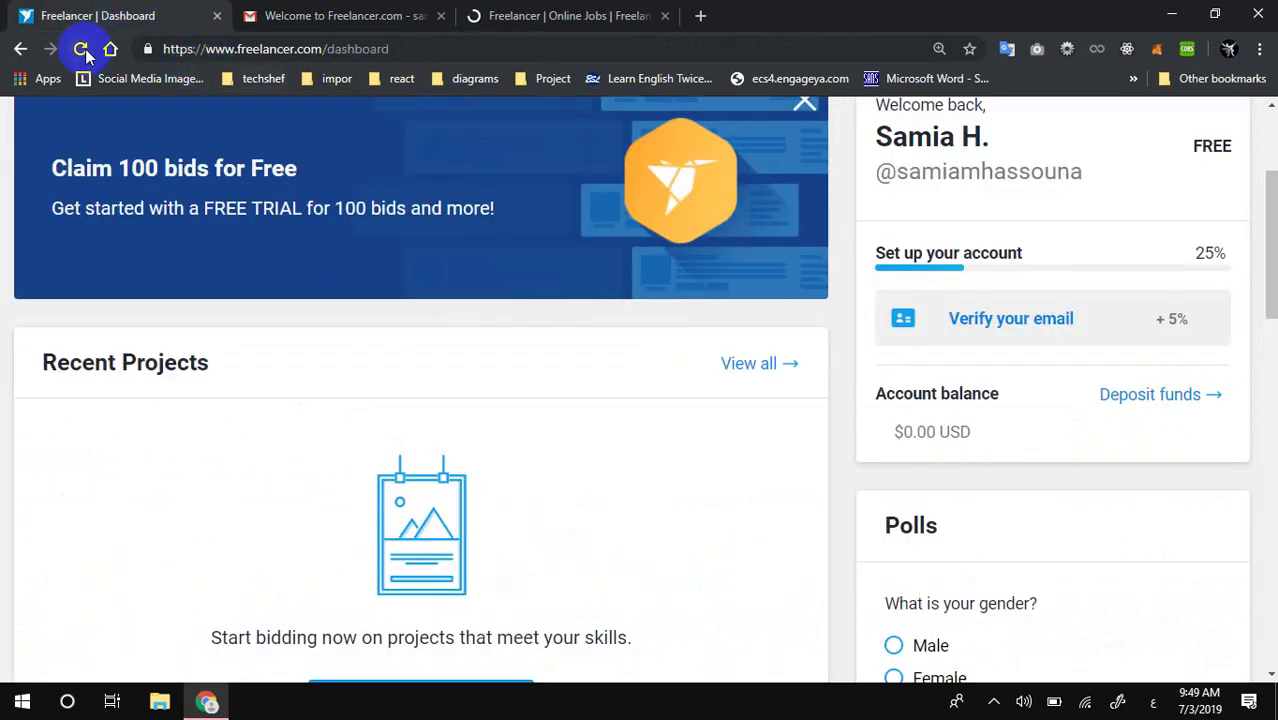
pyautogui.click(81, 48)
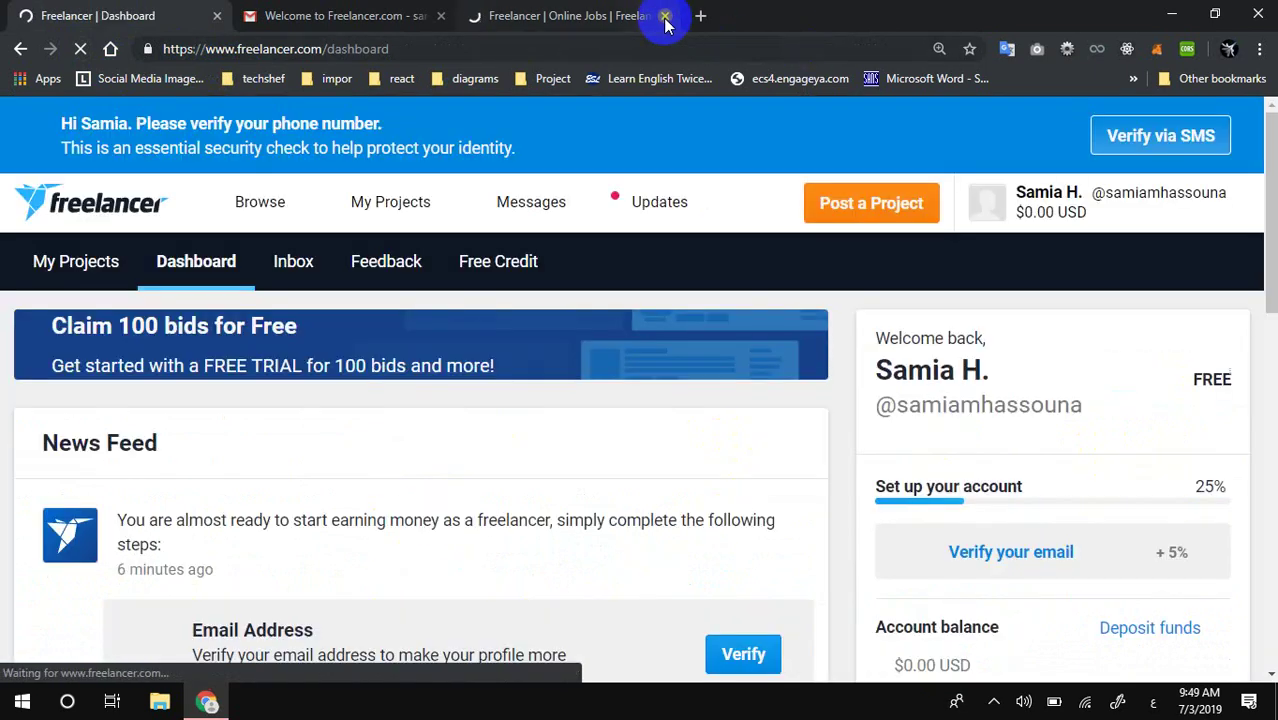
pyautogui.click(665, 17)
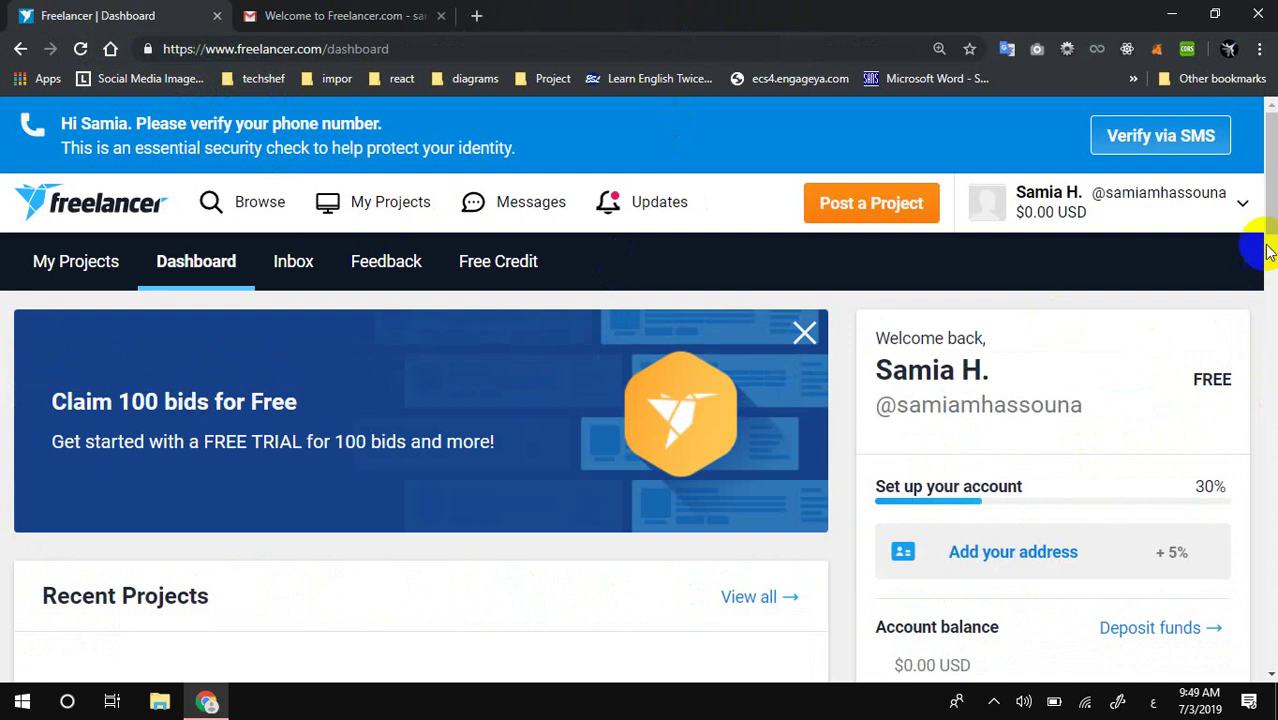
pyautogui.moveTo(1268, 236); pyautogui.dragTo(1270, 250)
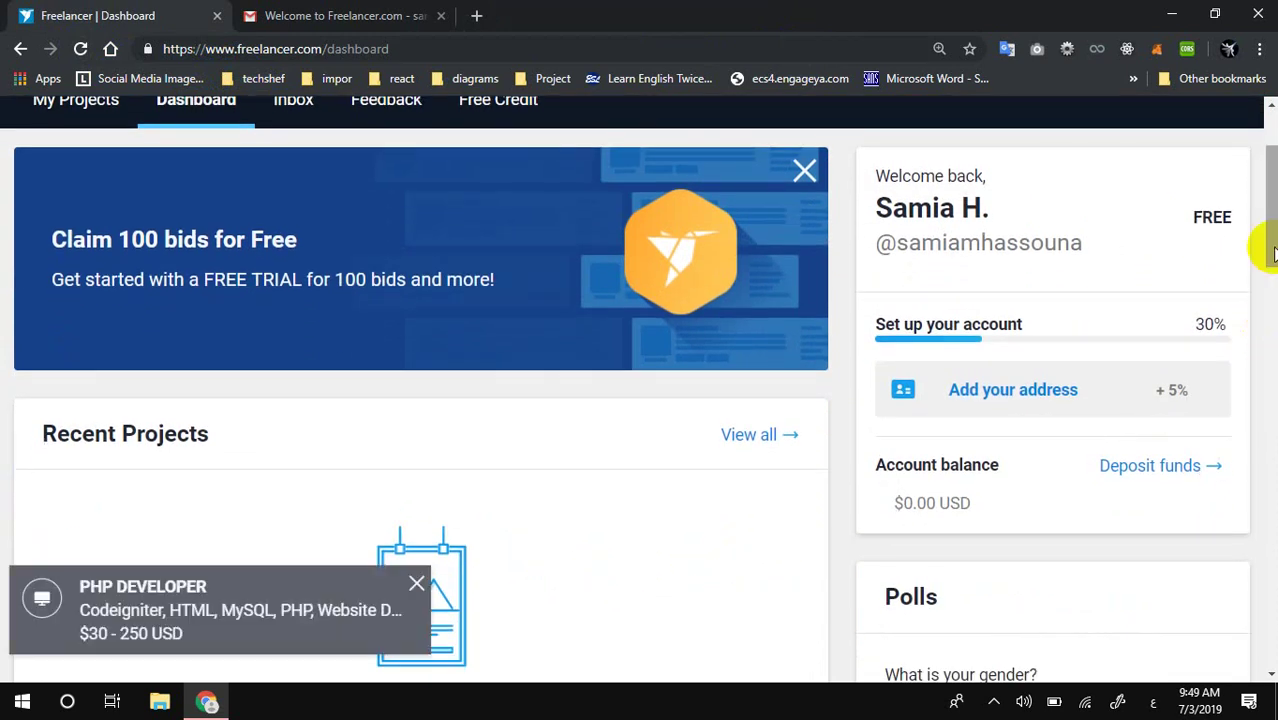
pyautogui.moveTo(1258, 251)
pyautogui.mouseDown()
pyautogui.moveTo(1260, 297)
pyautogui.moveTo(1260, 259)
pyautogui.mouseUp()
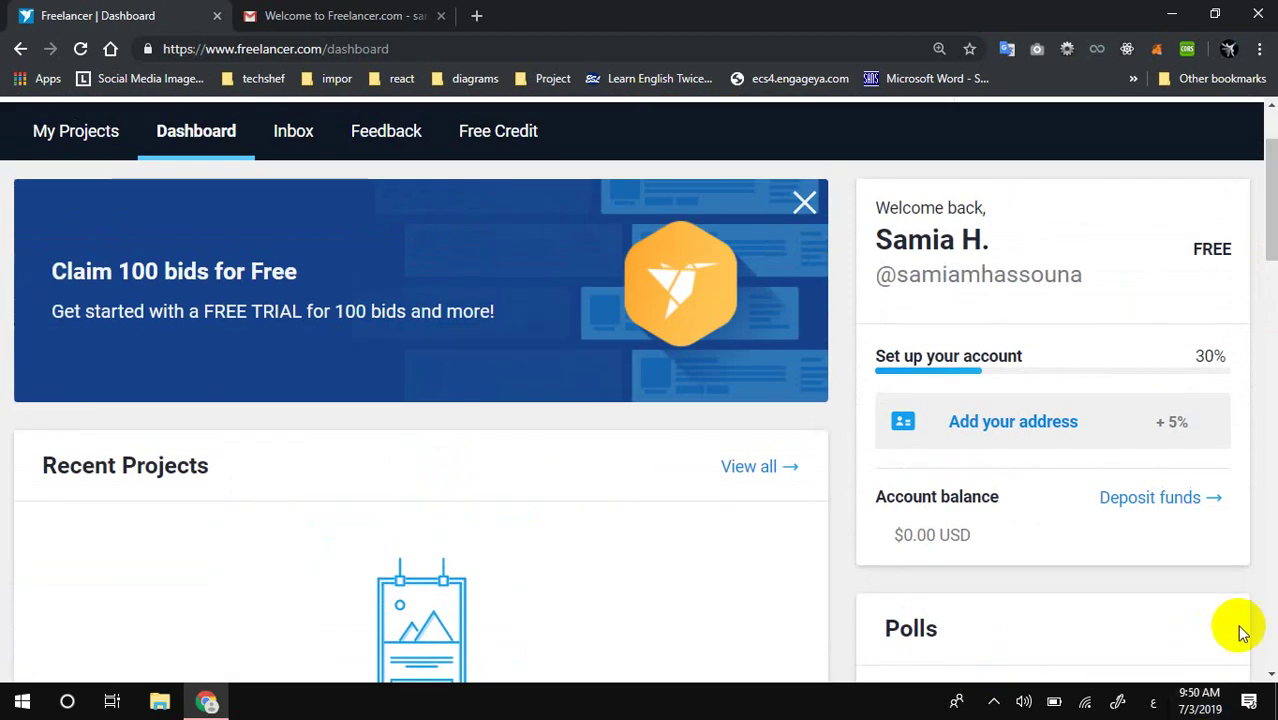
pyautogui.scroll(2, 1195, 546)
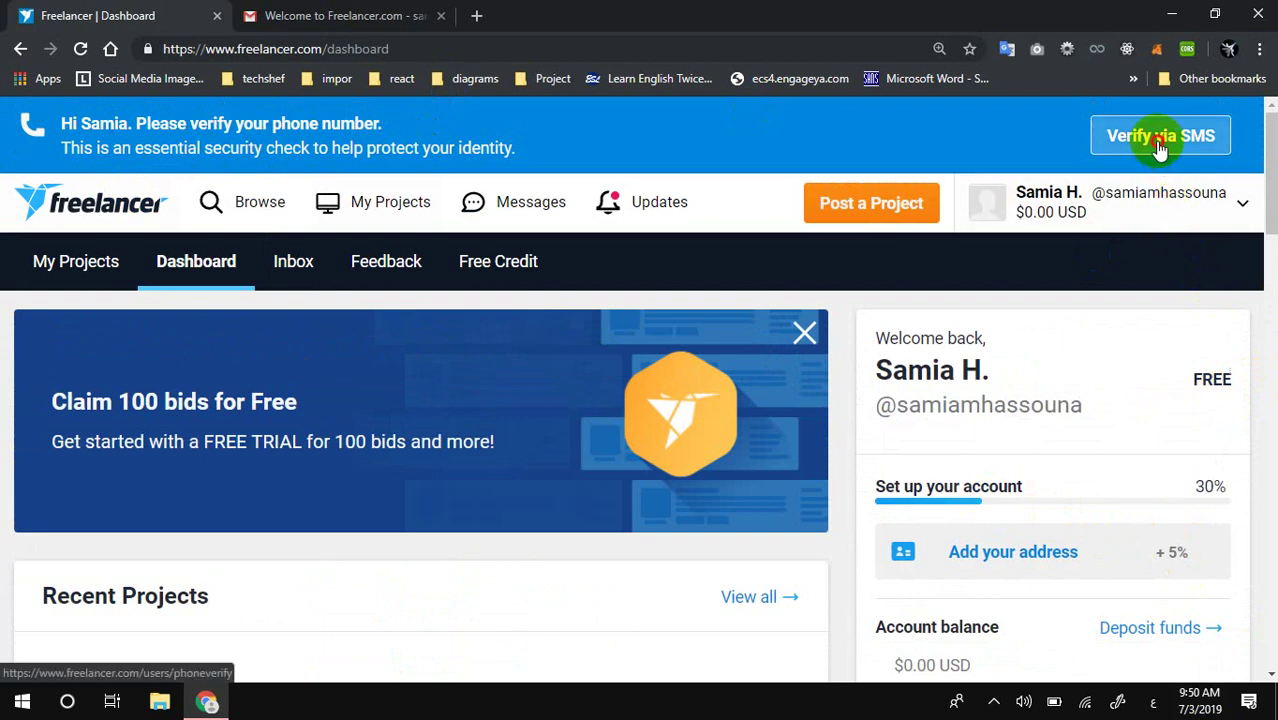
# Start SMS phone verification and reach the Setup Security Phone Number page requesting the emailed code
pyautogui.click(1125, 137)
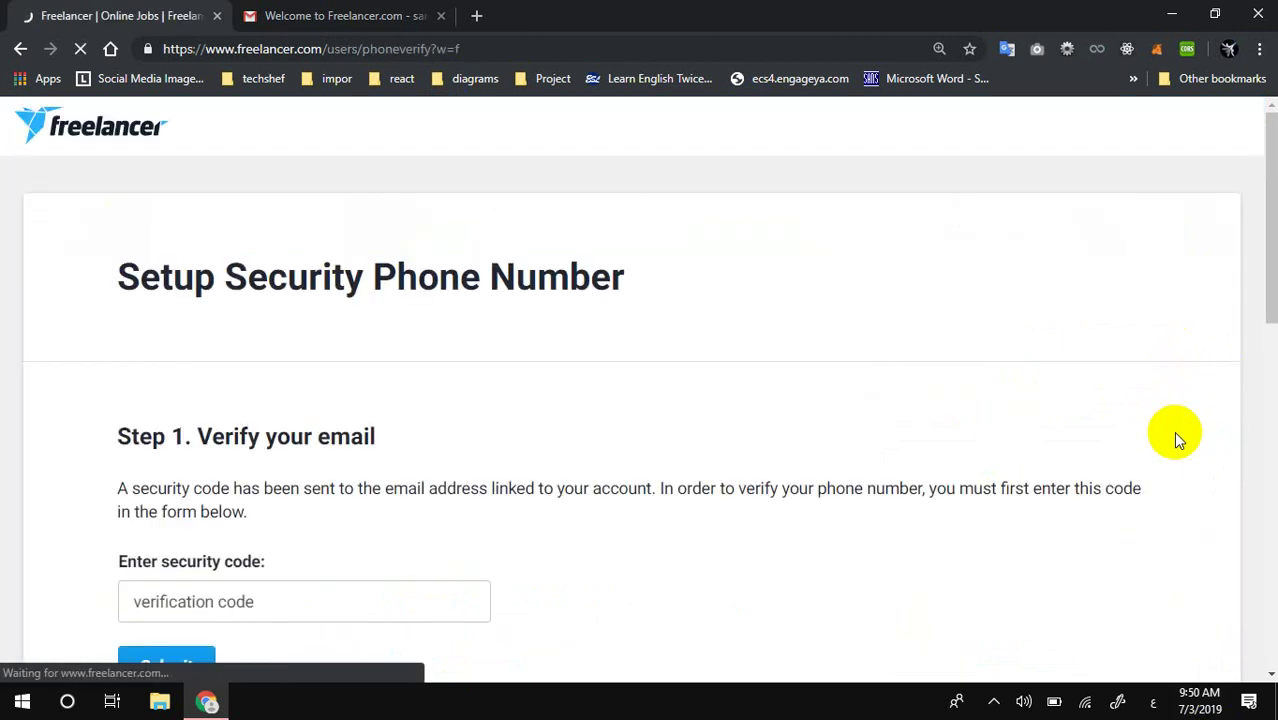
pyautogui.scroll(-2, 242, 493)
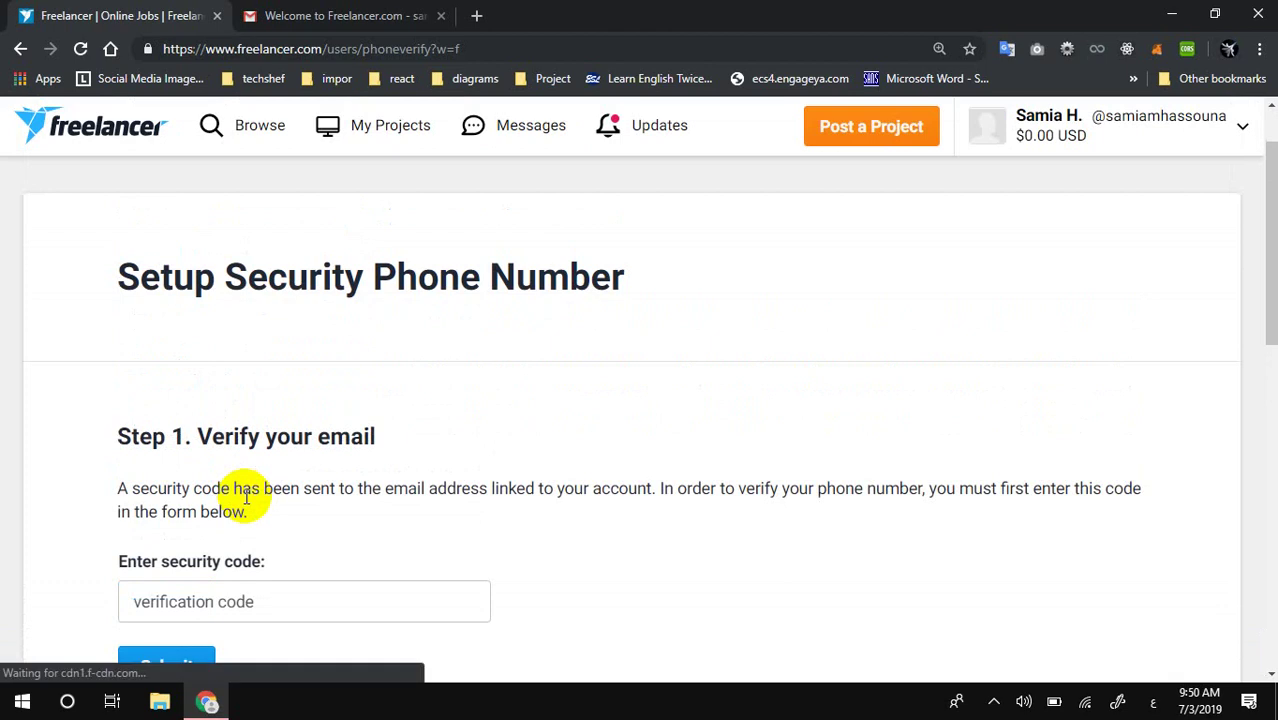
pyautogui.scroll(-3, 248, 500)
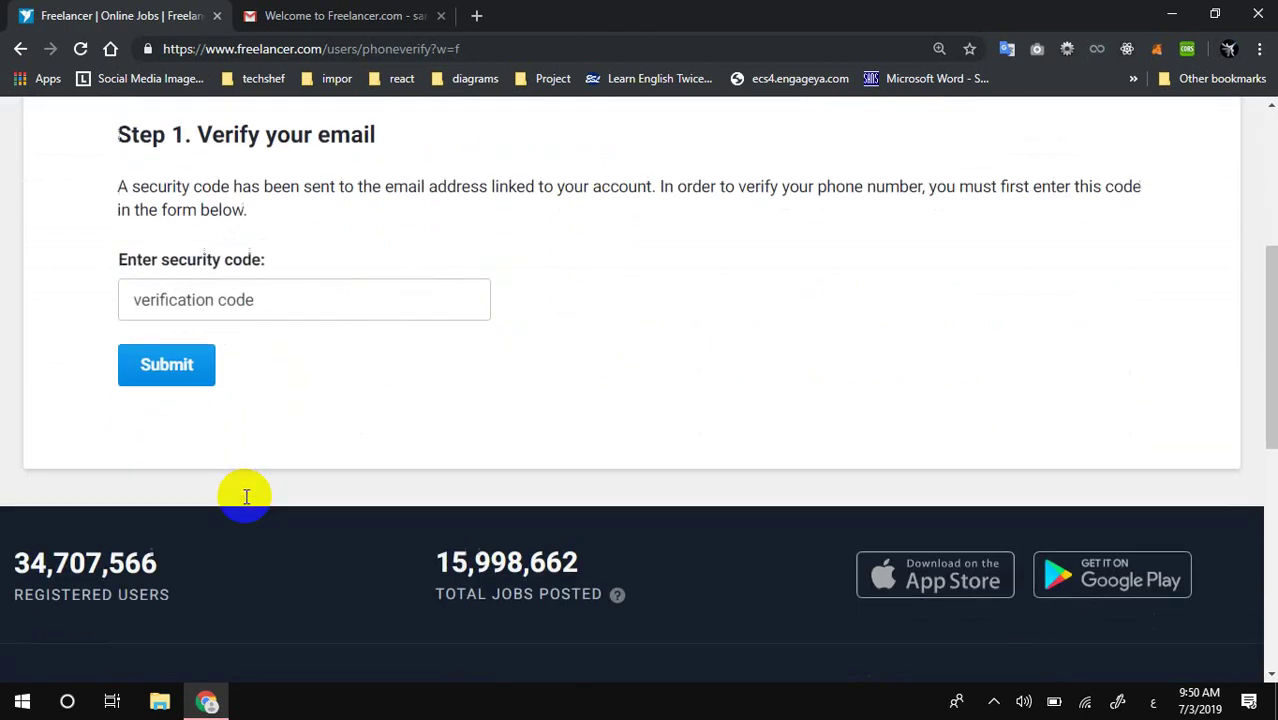
pyautogui.scroll(2, 248, 500)
pyautogui.scroll(2, 247, 503)
pyautogui.scroll(-1, 247, 503)
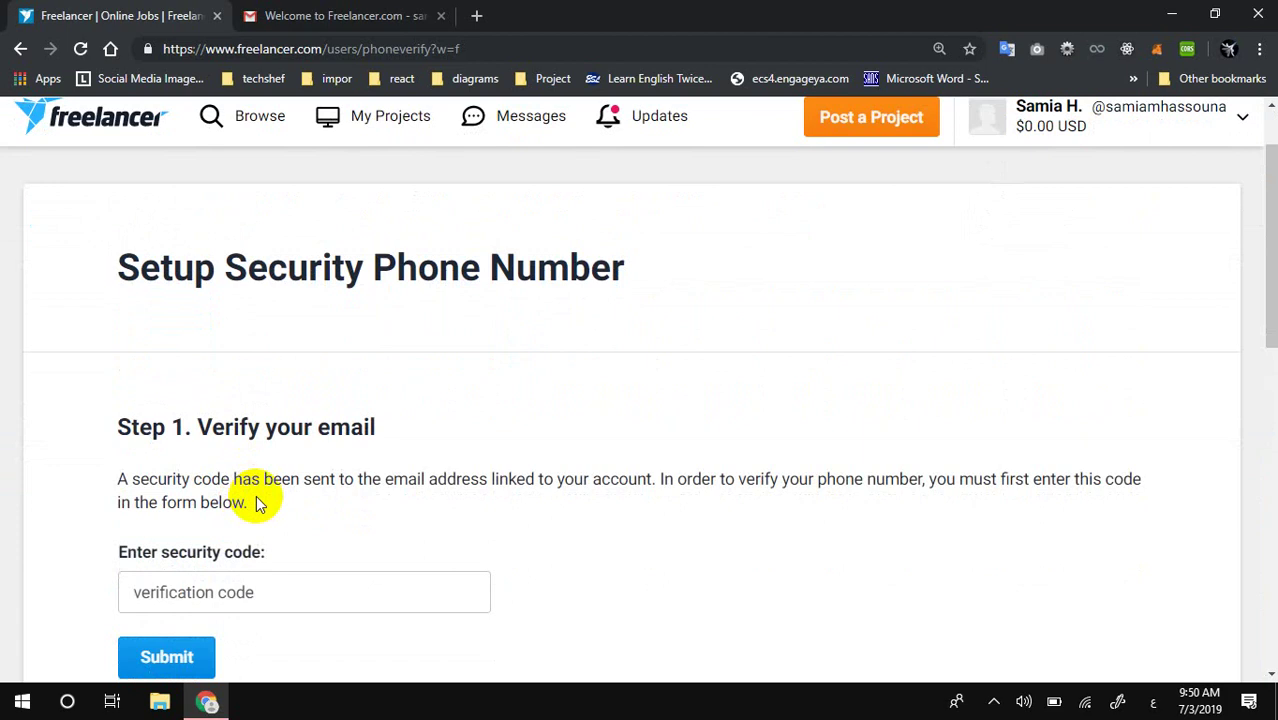
pyautogui.click(325, 15)
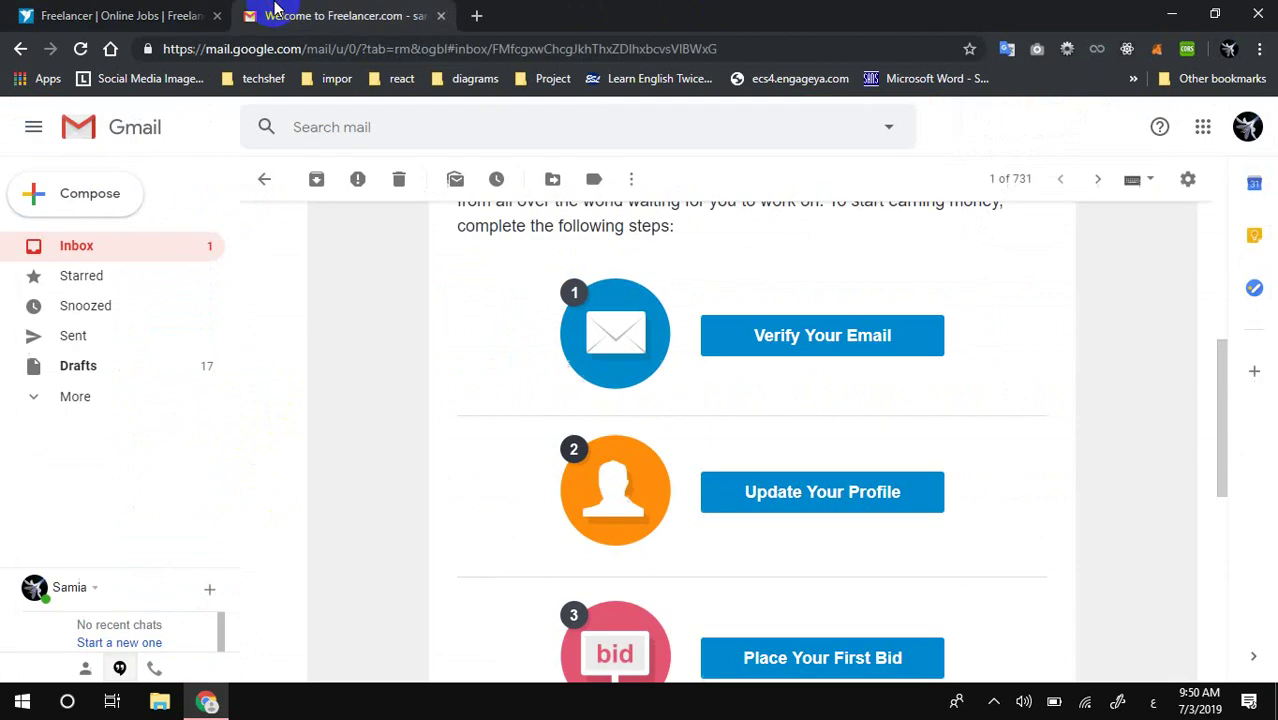
# Open the Set Up Security Phone Number email in Gmail
pyautogui.click(73, 250)
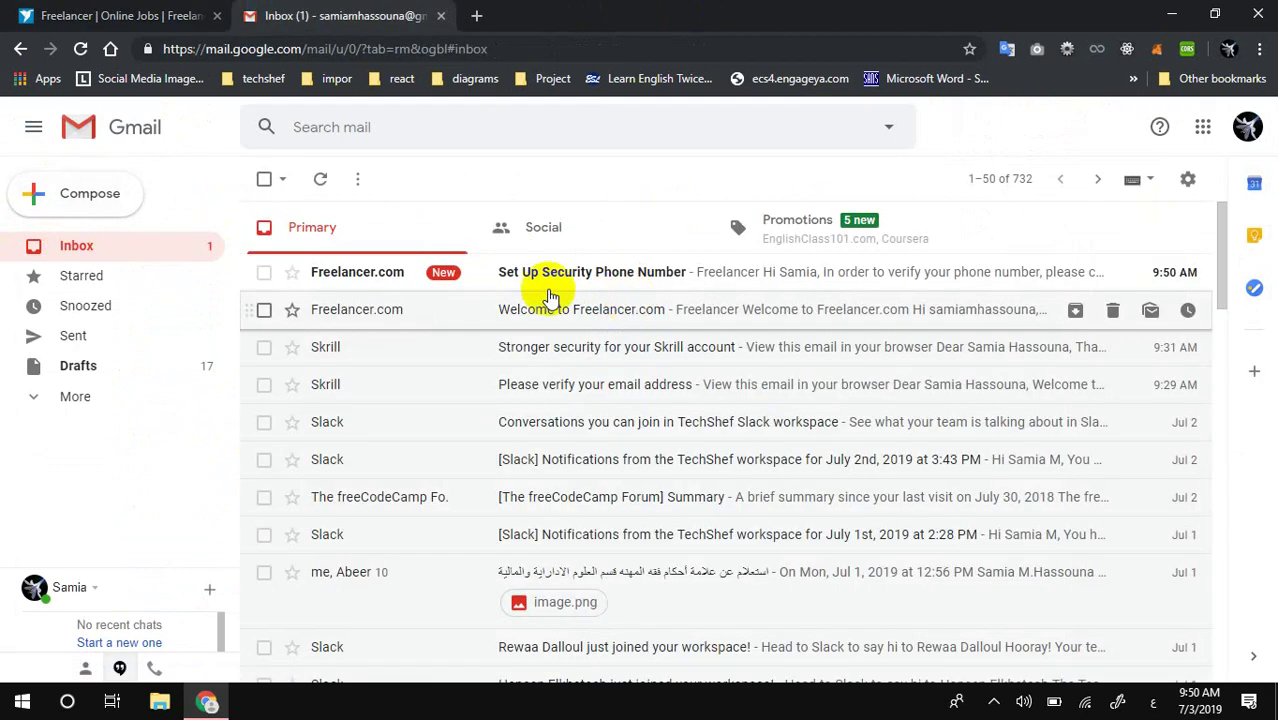
pyautogui.click(514, 272)
pyautogui.scroll(-4, 912, 437)
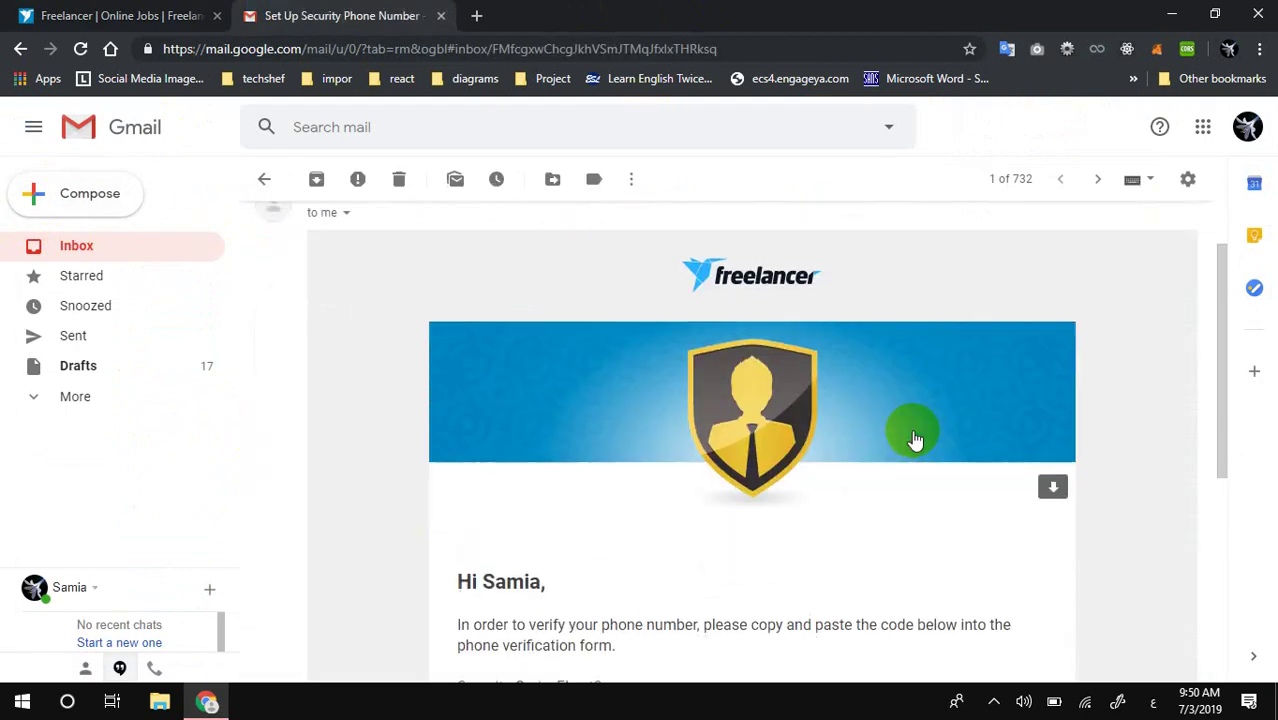
pyautogui.scroll(-2, 913, 437)
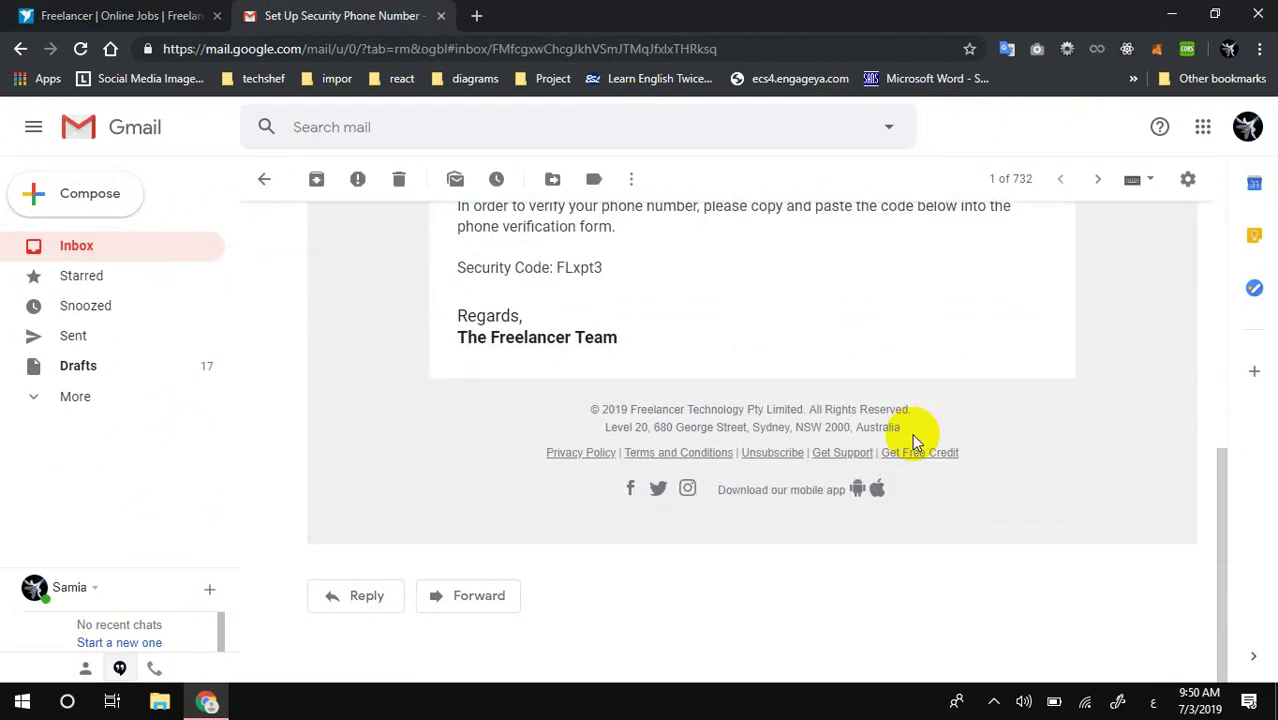
pyautogui.scroll(2, 913, 437)
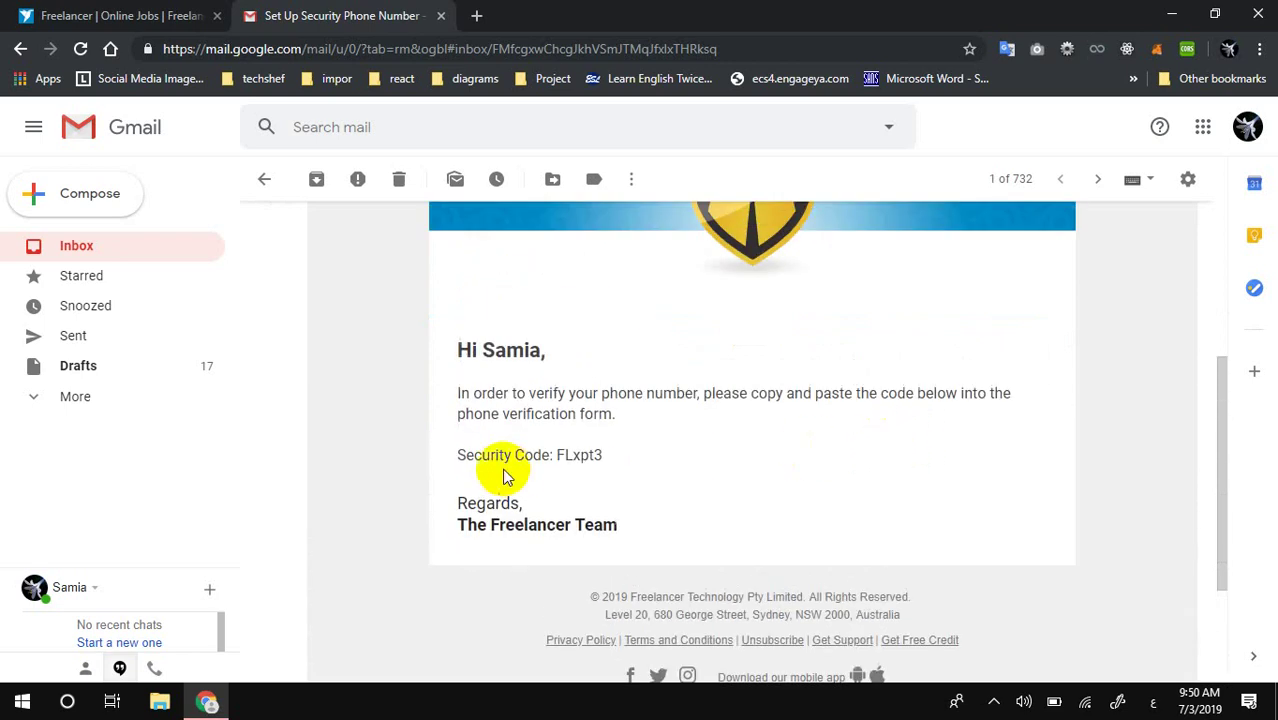
# Copy the email's security code and return to the Freelancer verification page
pyautogui.click(578, 447)
pyautogui.doubleClick(578, 447)
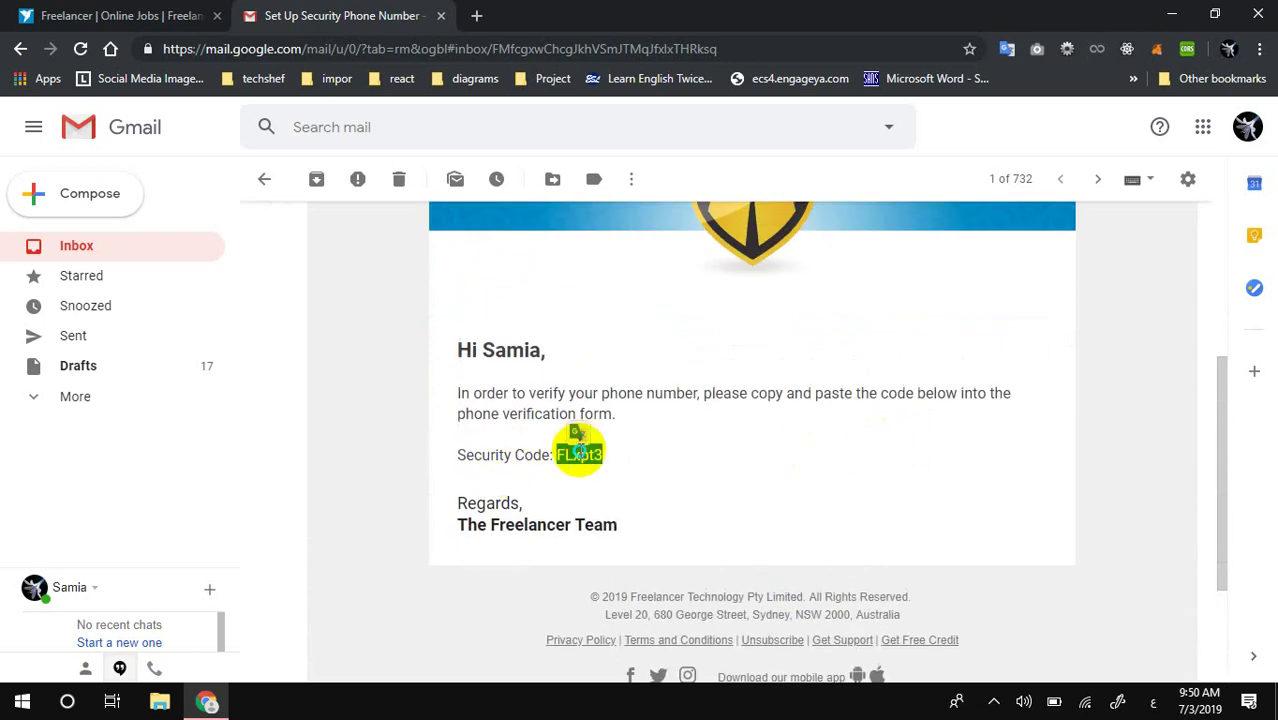
pyautogui.rightClick(582, 450)
pyautogui.click(600, 457)
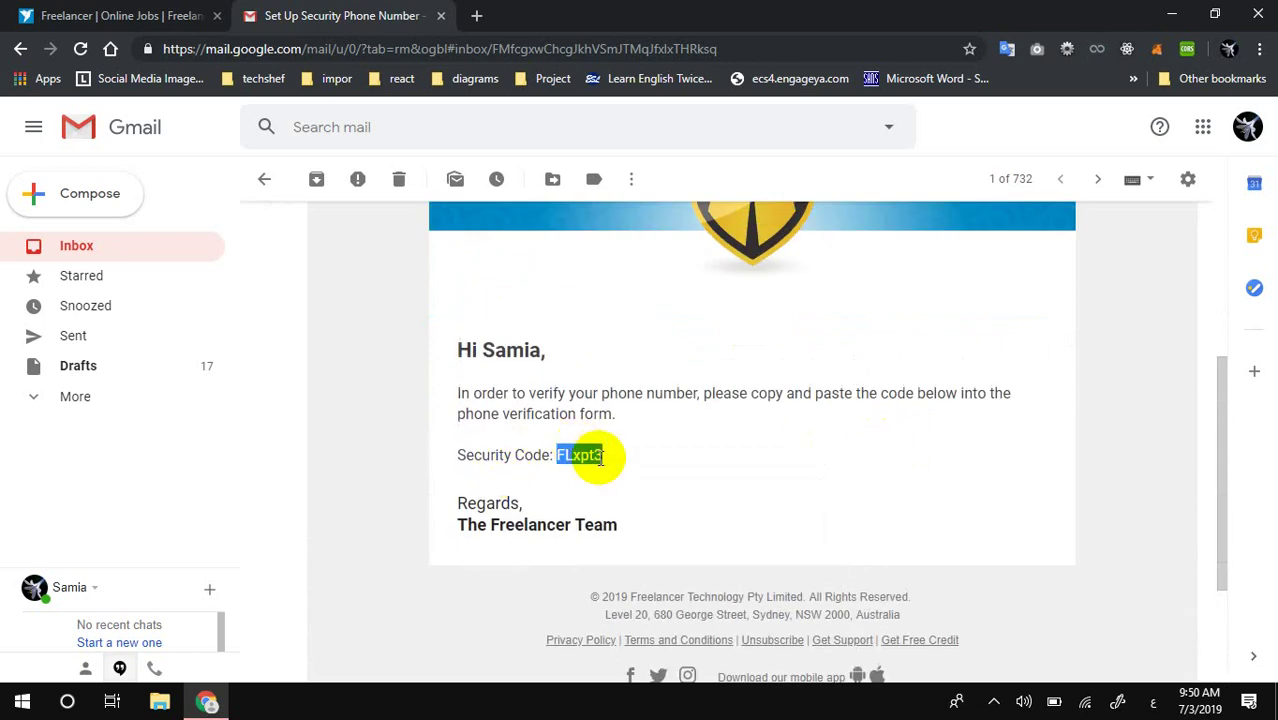
pyautogui.click(130, 15)
# Paste the emailed security code and submit it to reach Step 2, Verify your phone
pyautogui.click(217, 590)
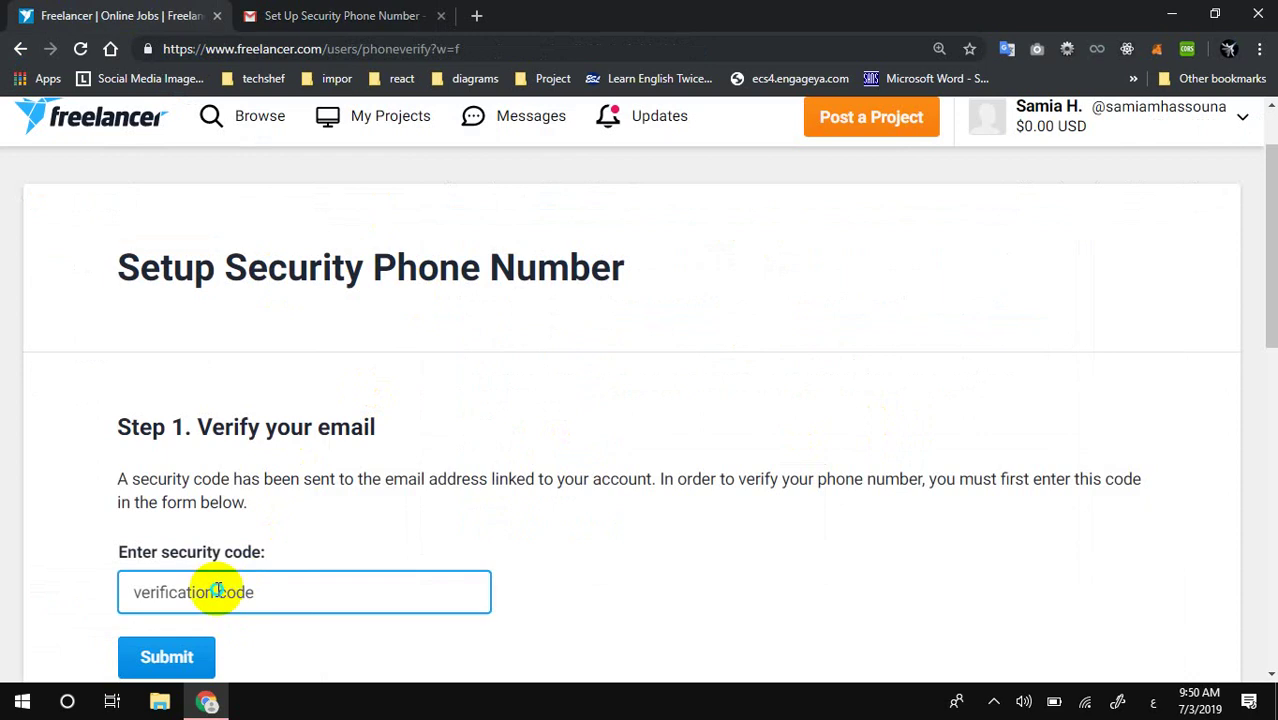
pyautogui.rightClick(217, 590)
pyautogui.click(161, 589)
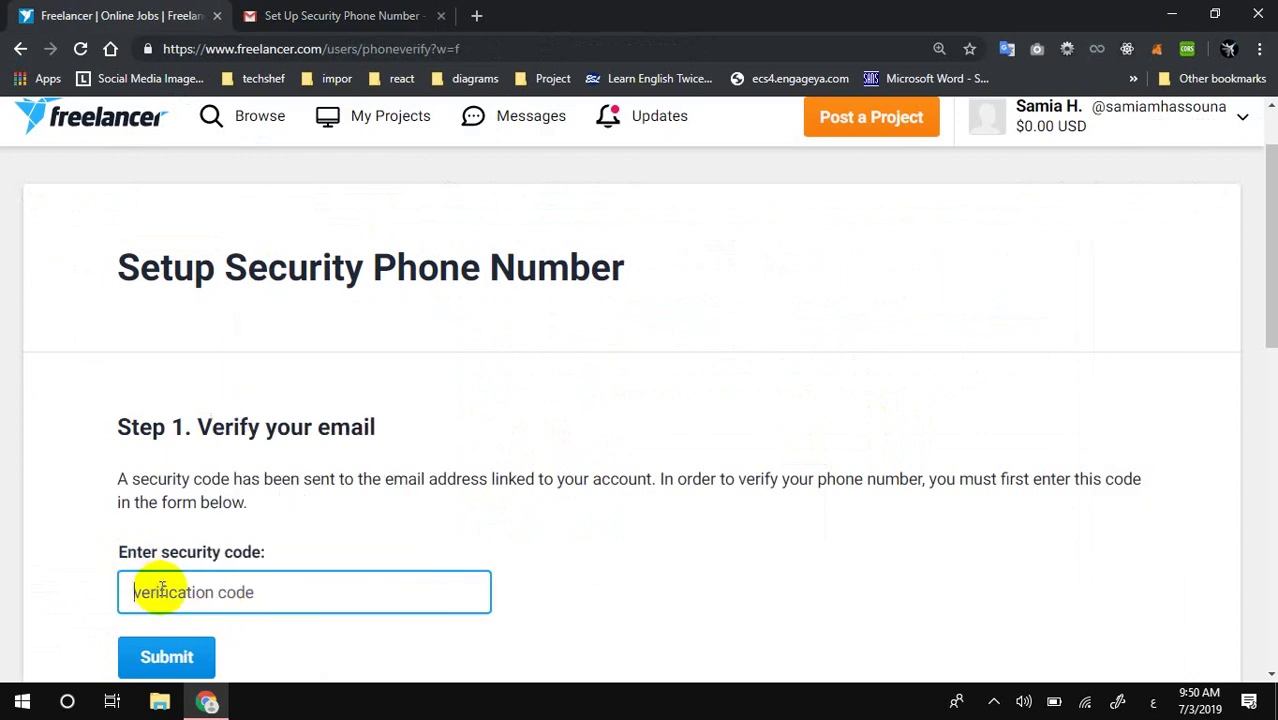
pyautogui.hotkey('ctrl', 'v')
pyautogui.scroll(-3, 611, 528)
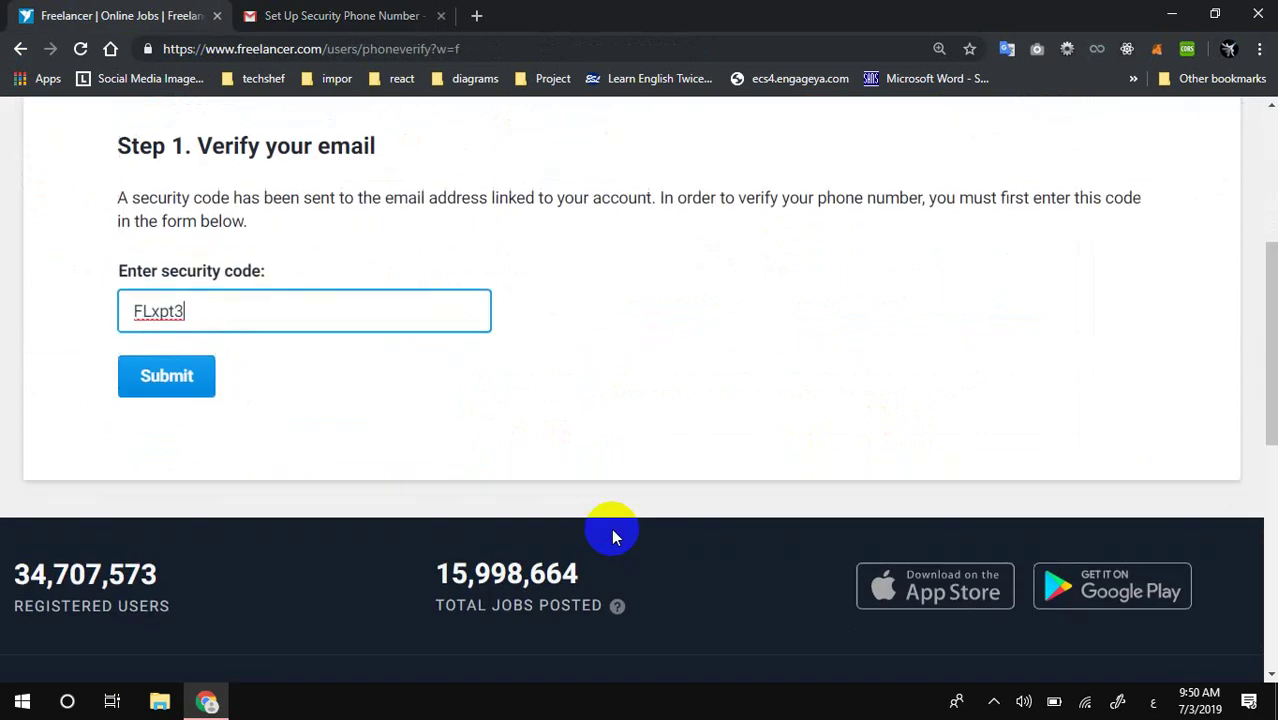
pyautogui.scroll(1, 585, 528)
pyautogui.click(162, 478)
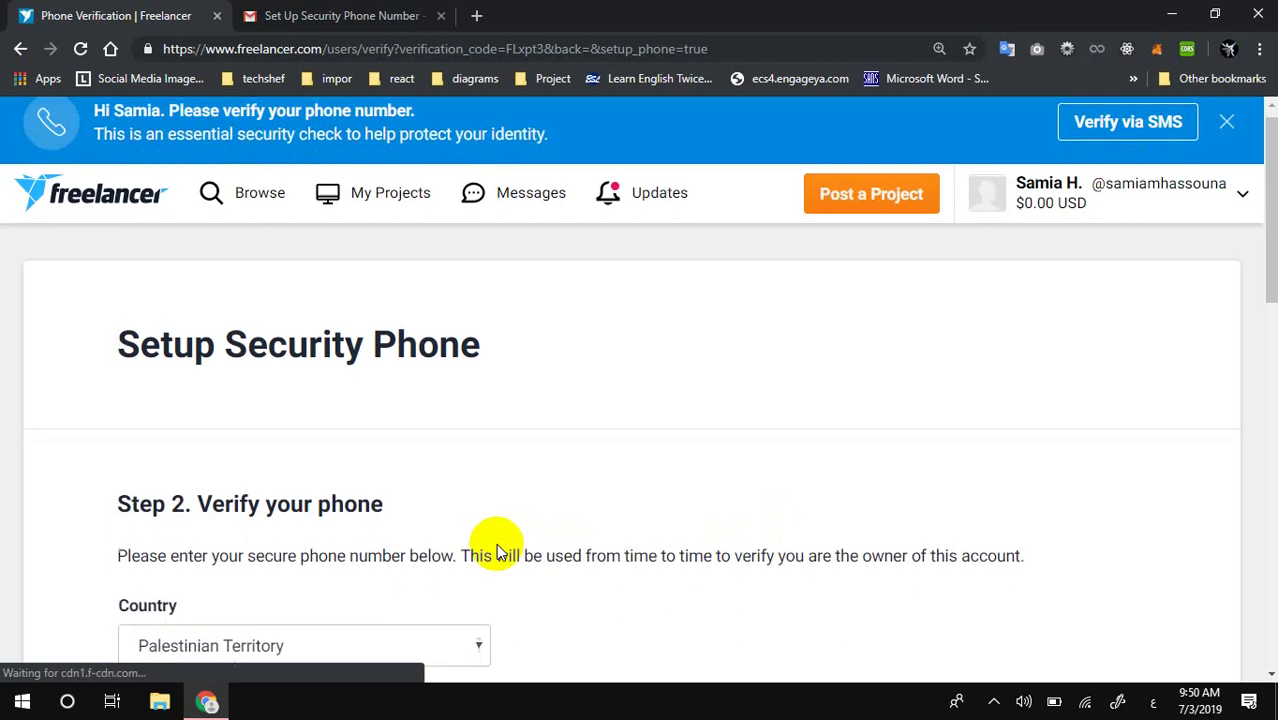
pyautogui.scroll(-3, 496, 548)
pyautogui.click(313, 482)
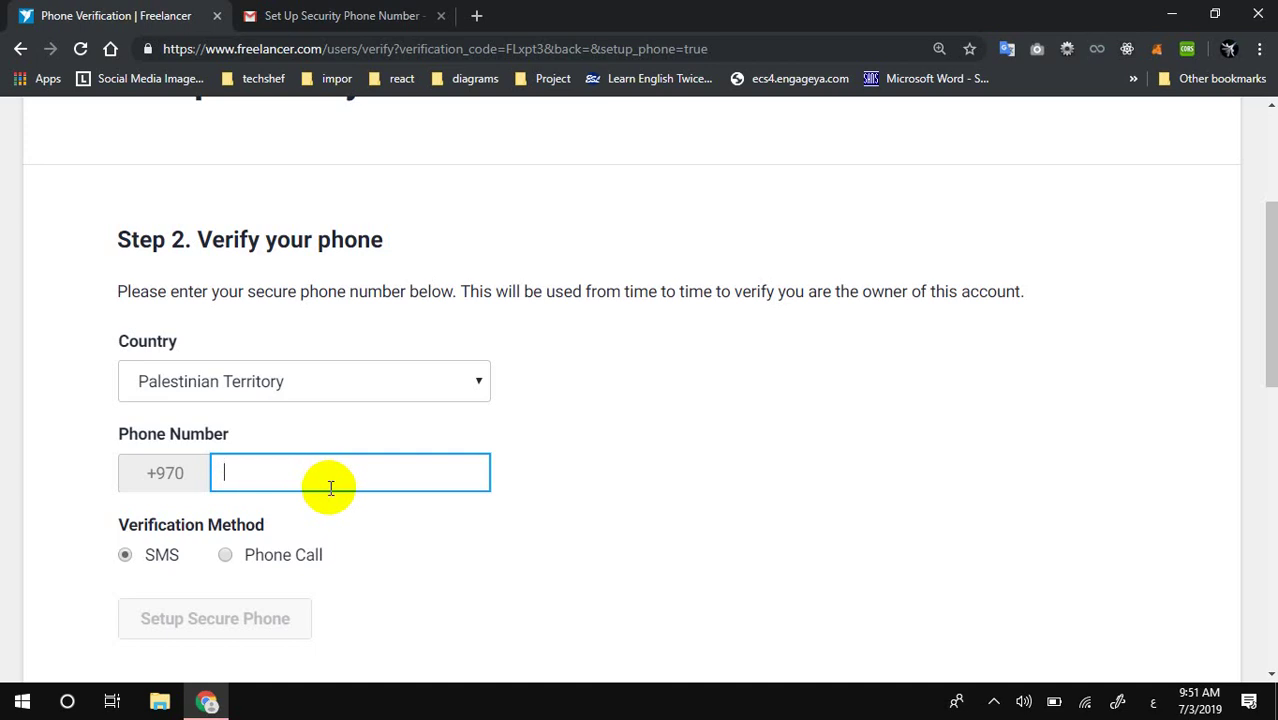
# Enter the phone number with Palestinian Territory (+970) as country and send an SMS code
pyautogui.click(150, 378)
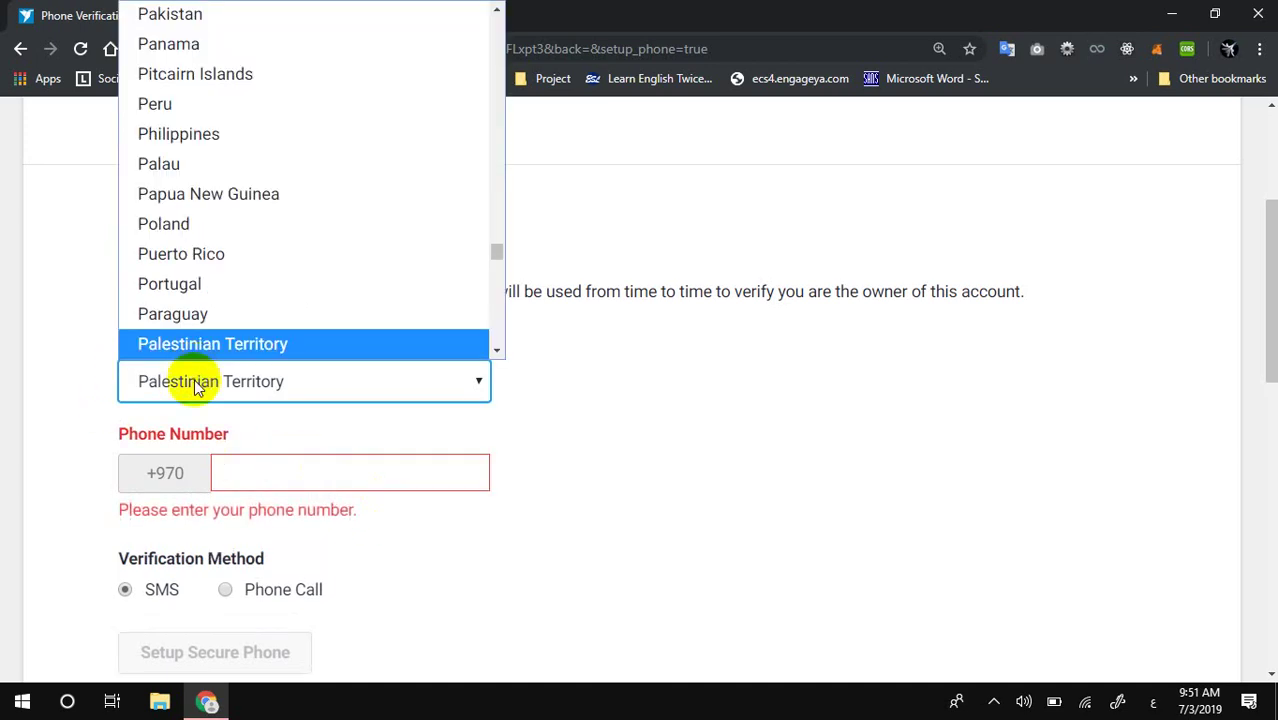
pyautogui.click(230, 385)
pyautogui.click(279, 479)
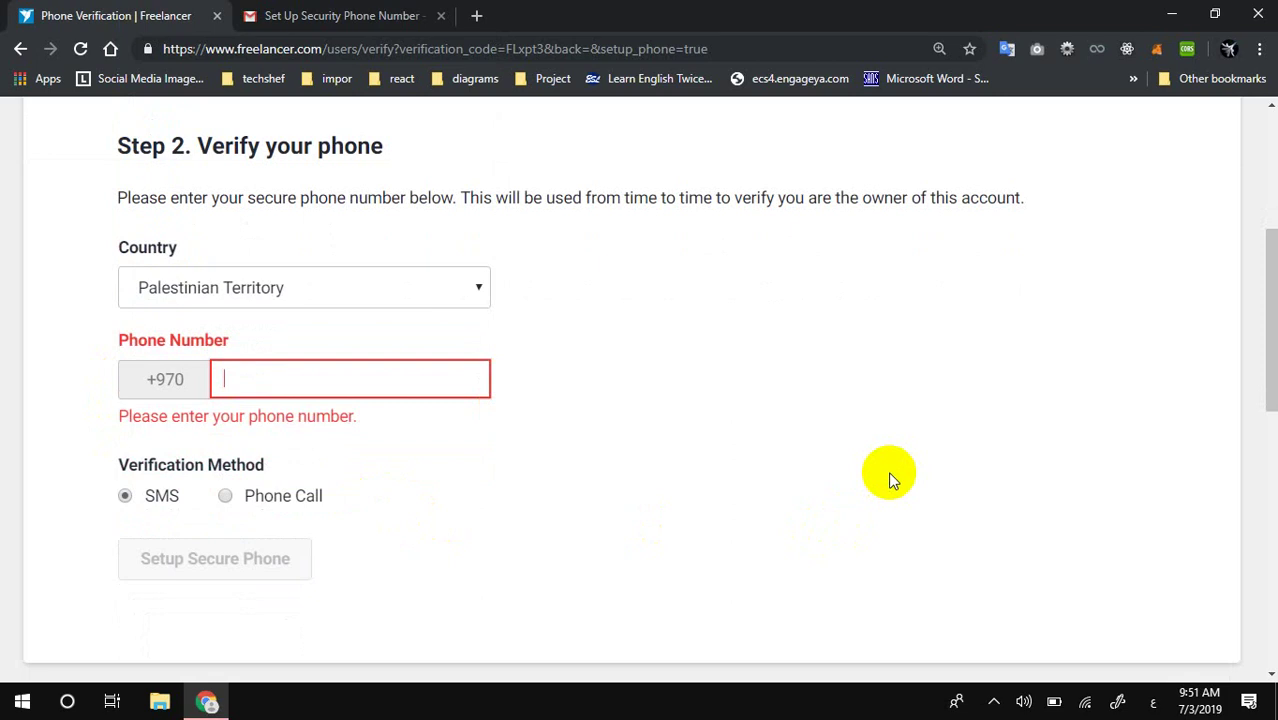
pyautogui.scroll(-4, 889, 471)
pyautogui.scroll(3, 879, 482)
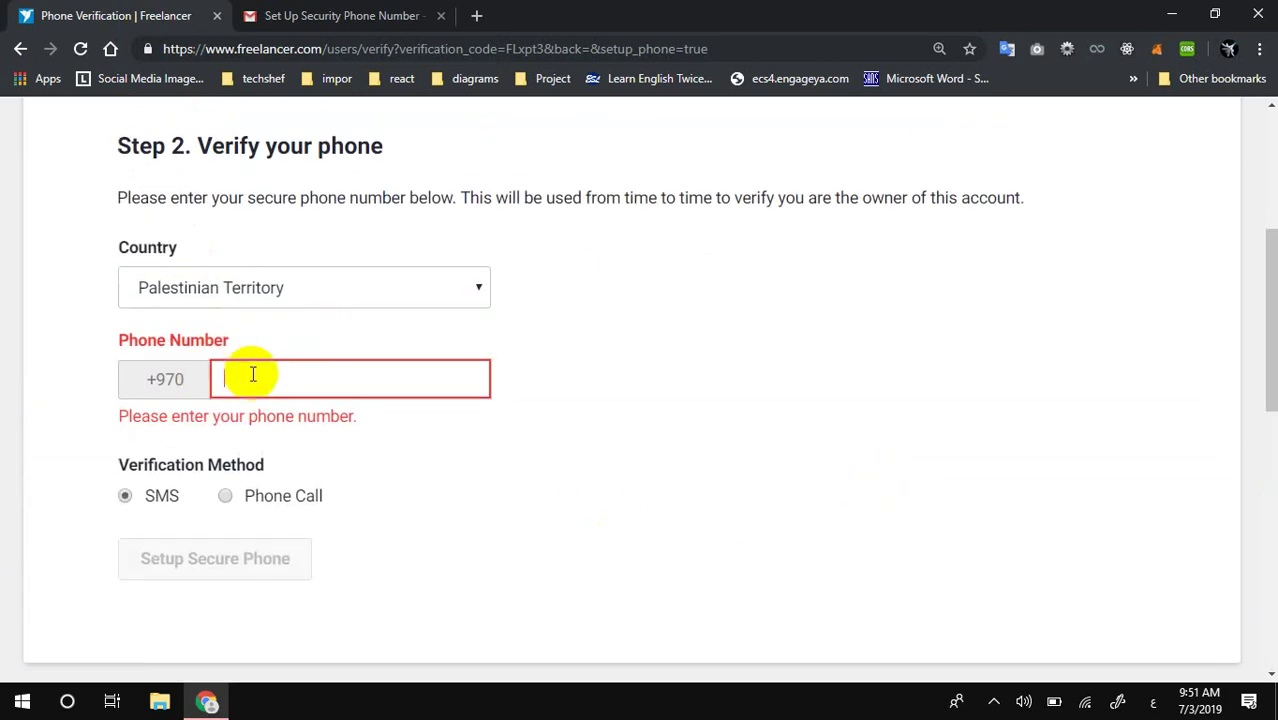
pyautogui.click(251, 376)
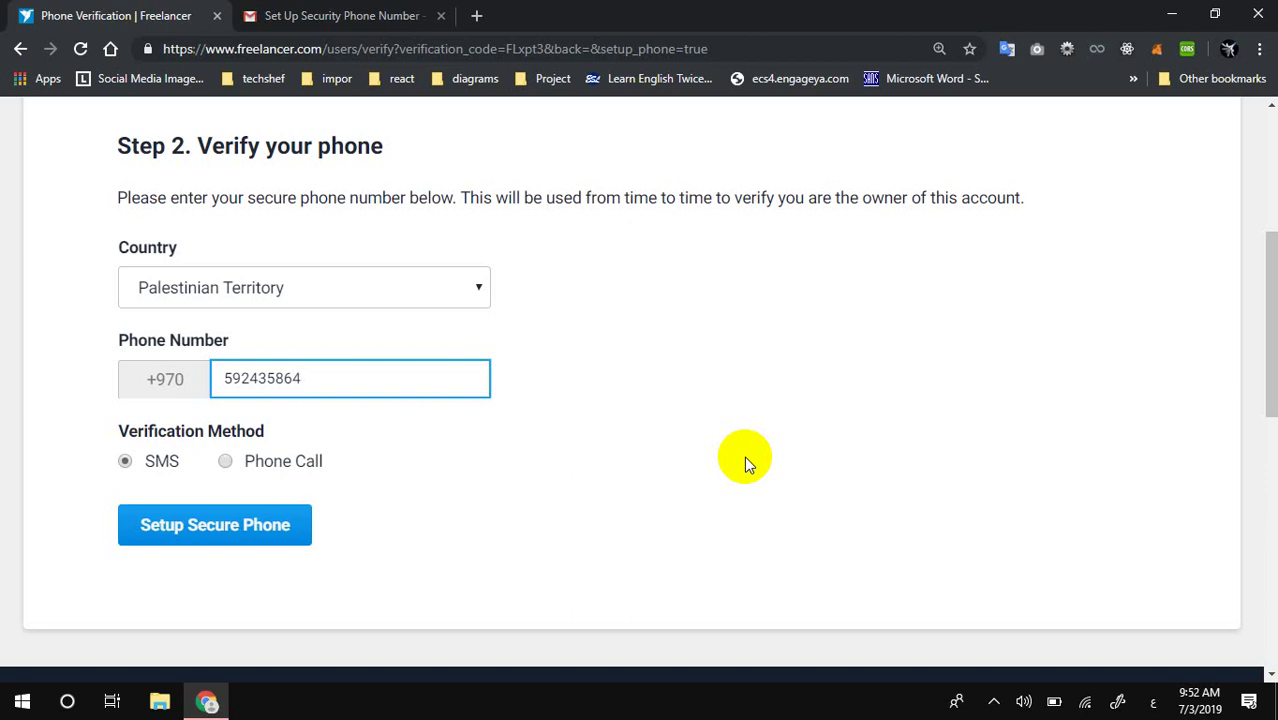
pyautogui.click(228, 530)
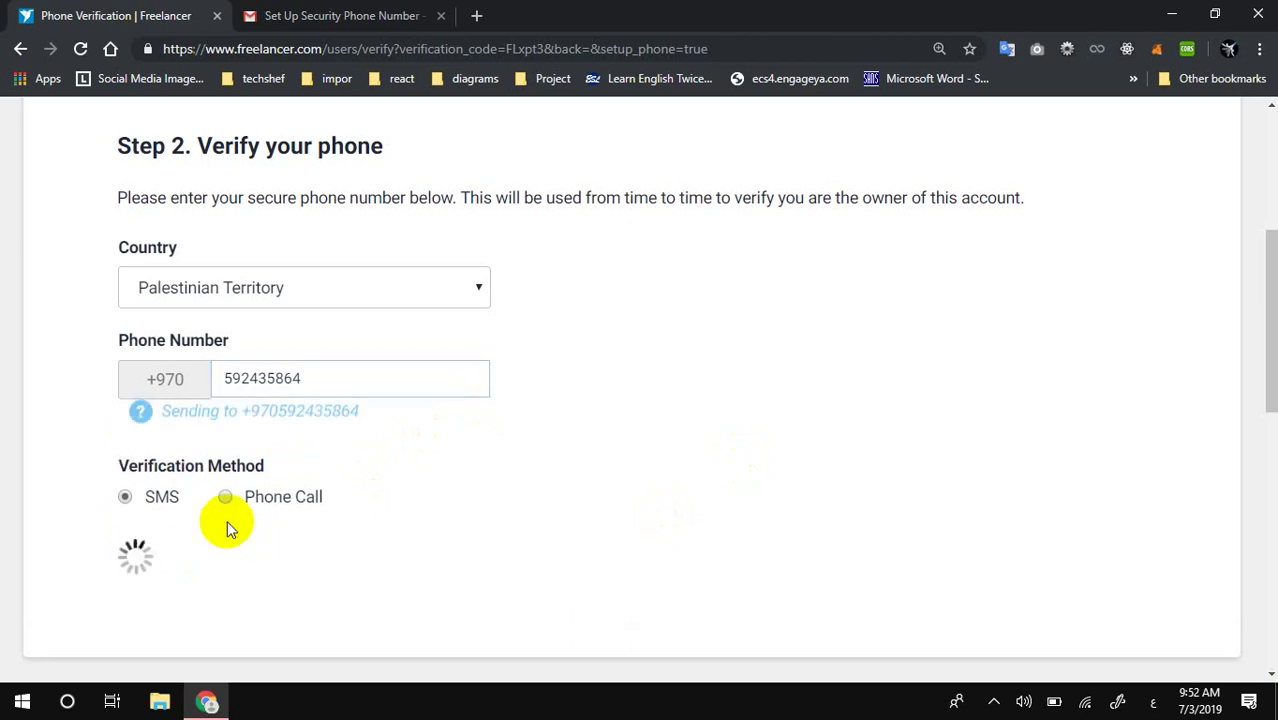
# Enter the received SMS verification code and verify it, bringing account setup to 35%
pyautogui.scroll(-2, 866, 498)
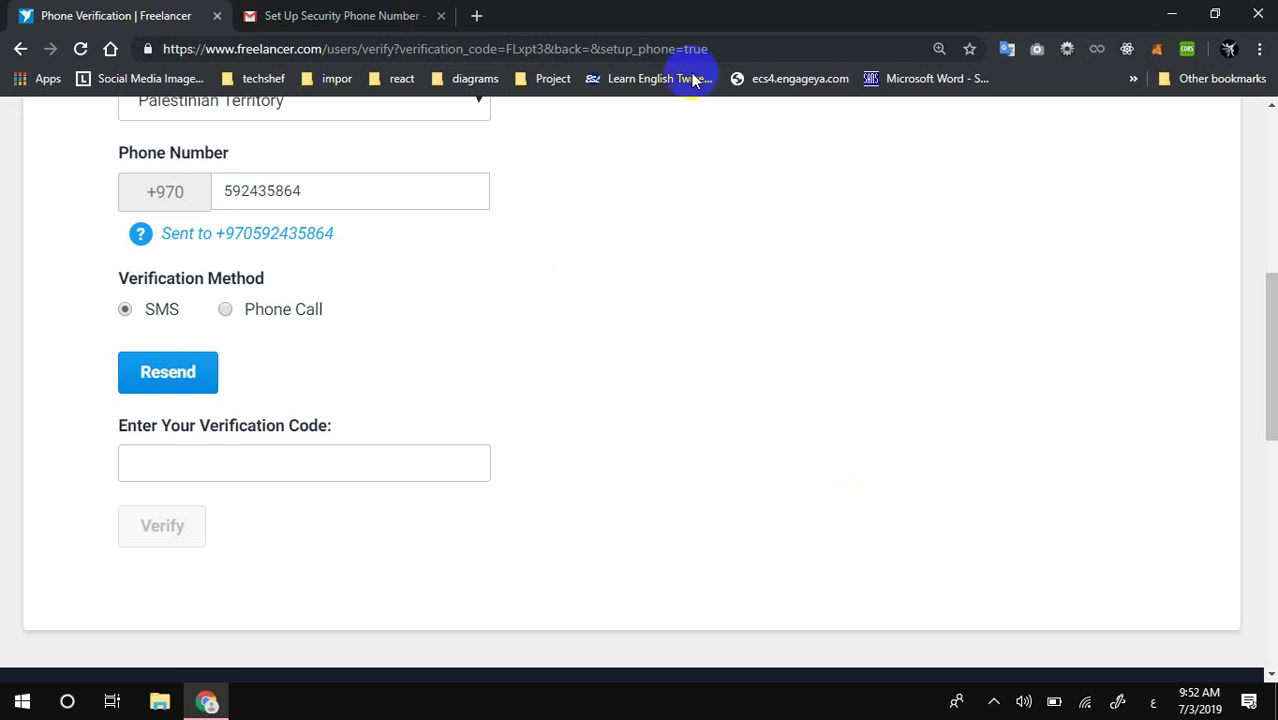
pyautogui.click(223, 465)
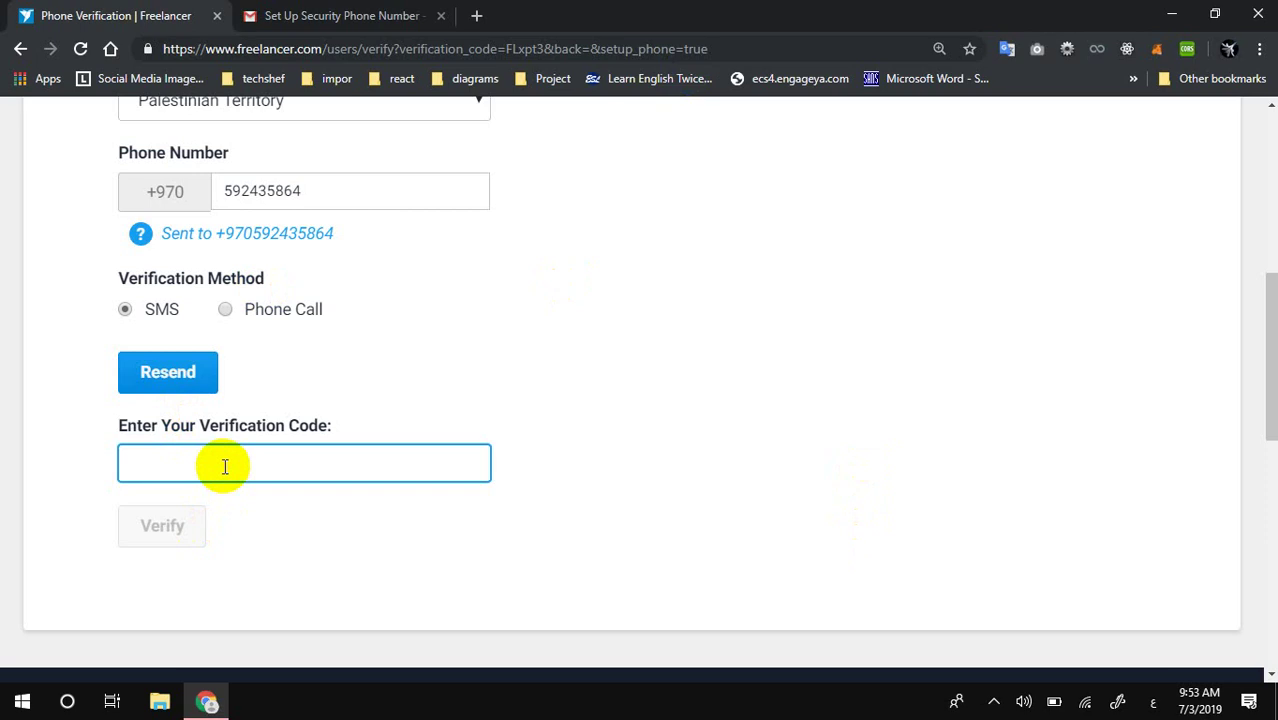
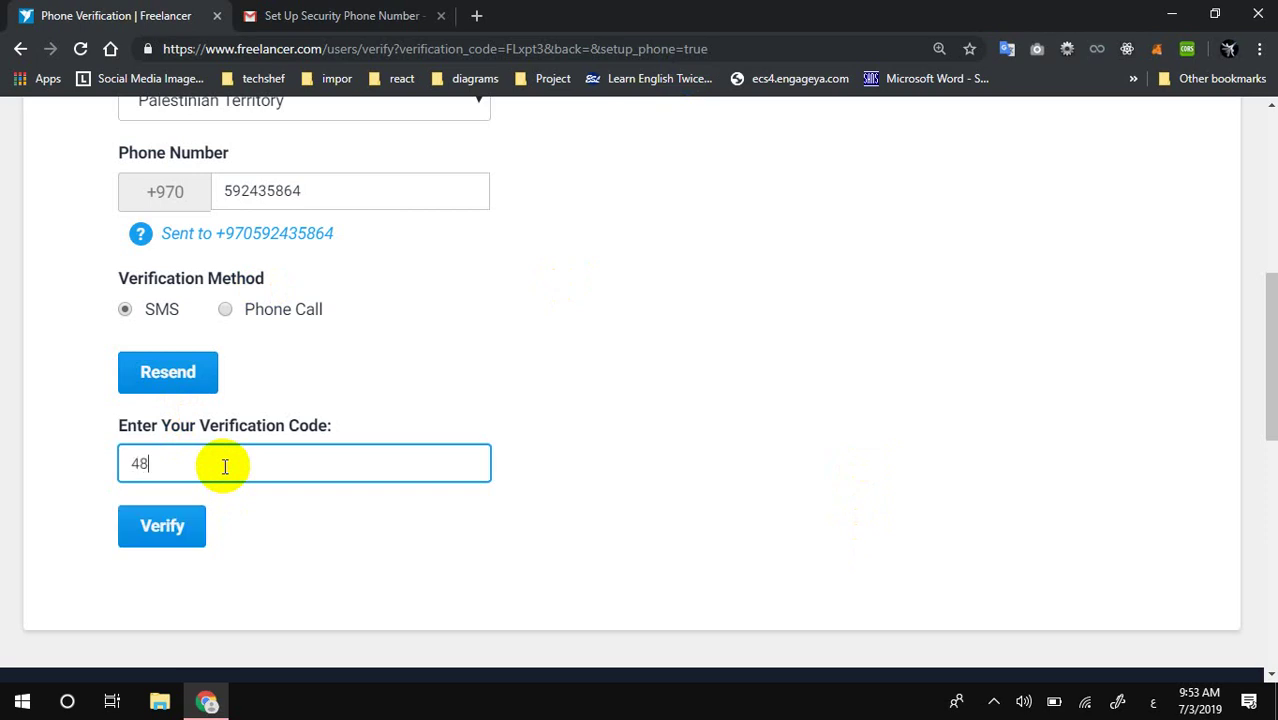
pyautogui.click(188, 527)
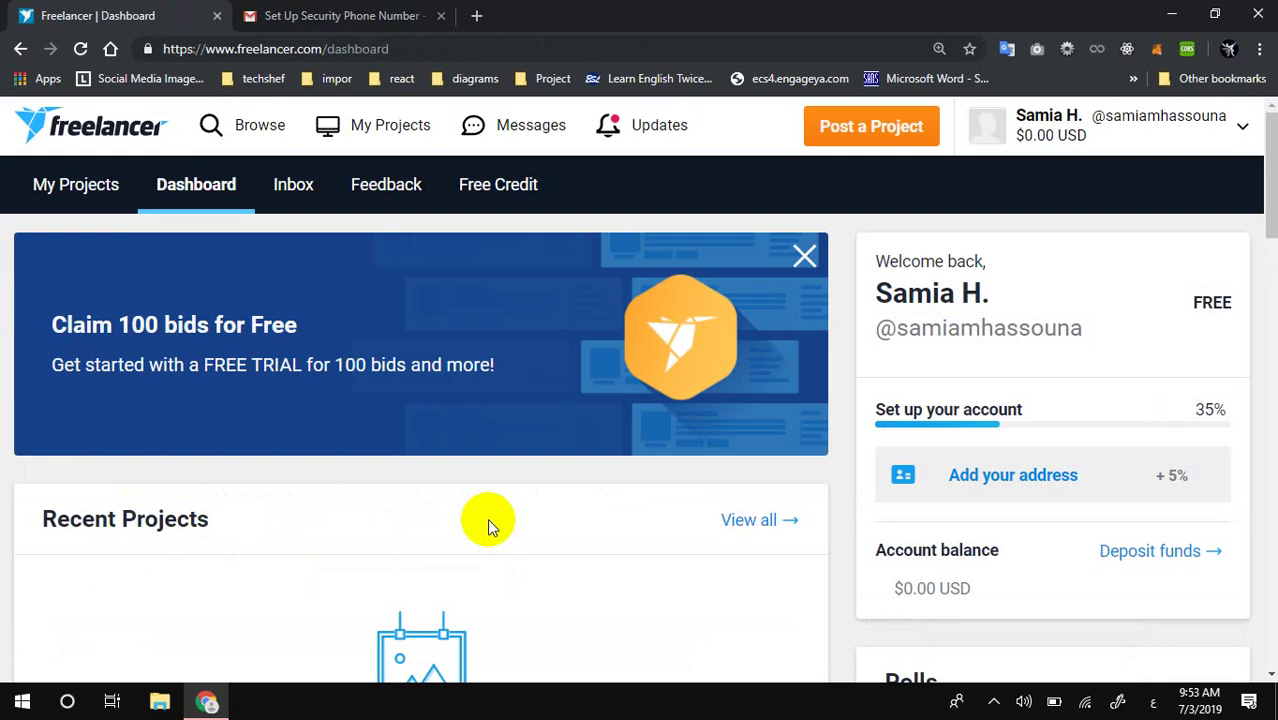
pyautogui.scroll(-2, 491, 571)
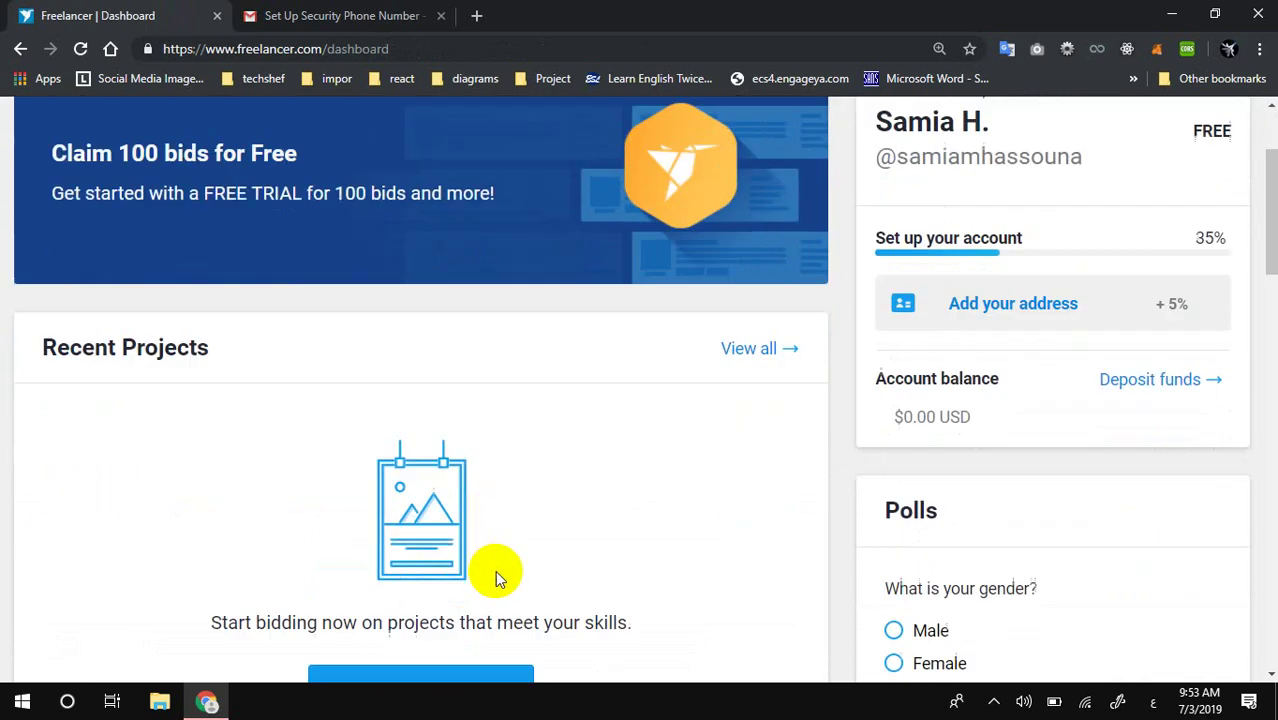
pyautogui.scroll(2, 505, 592)
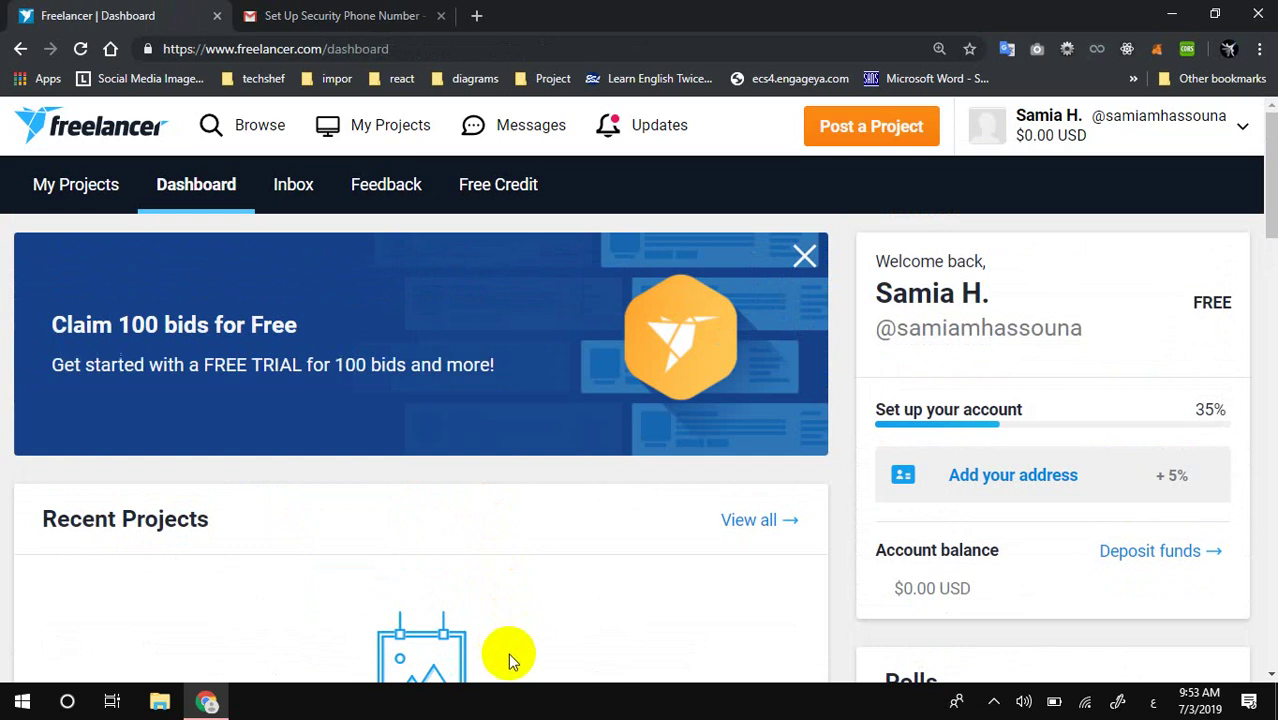
pyautogui.scroll(-10, 508, 653)
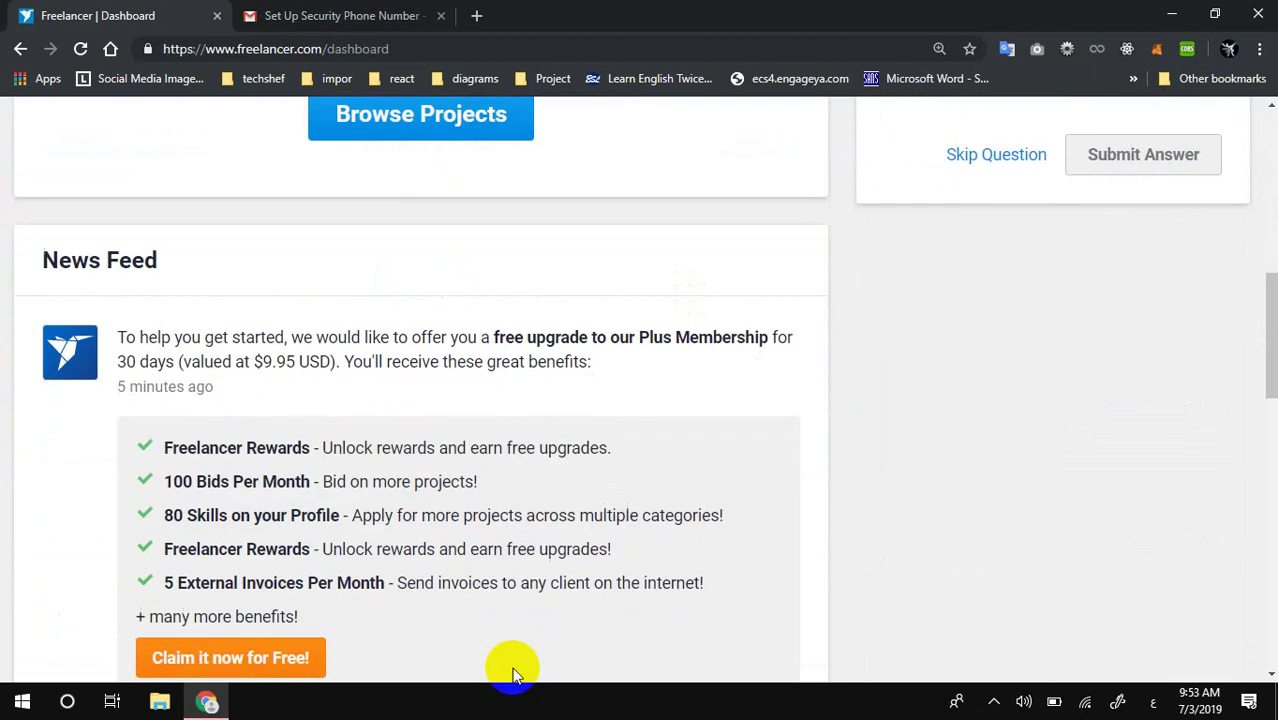
pyautogui.scroll(-1, 513, 669)
pyautogui.scroll(4, 512, 670)
pyautogui.scroll(-1, 511, 674)
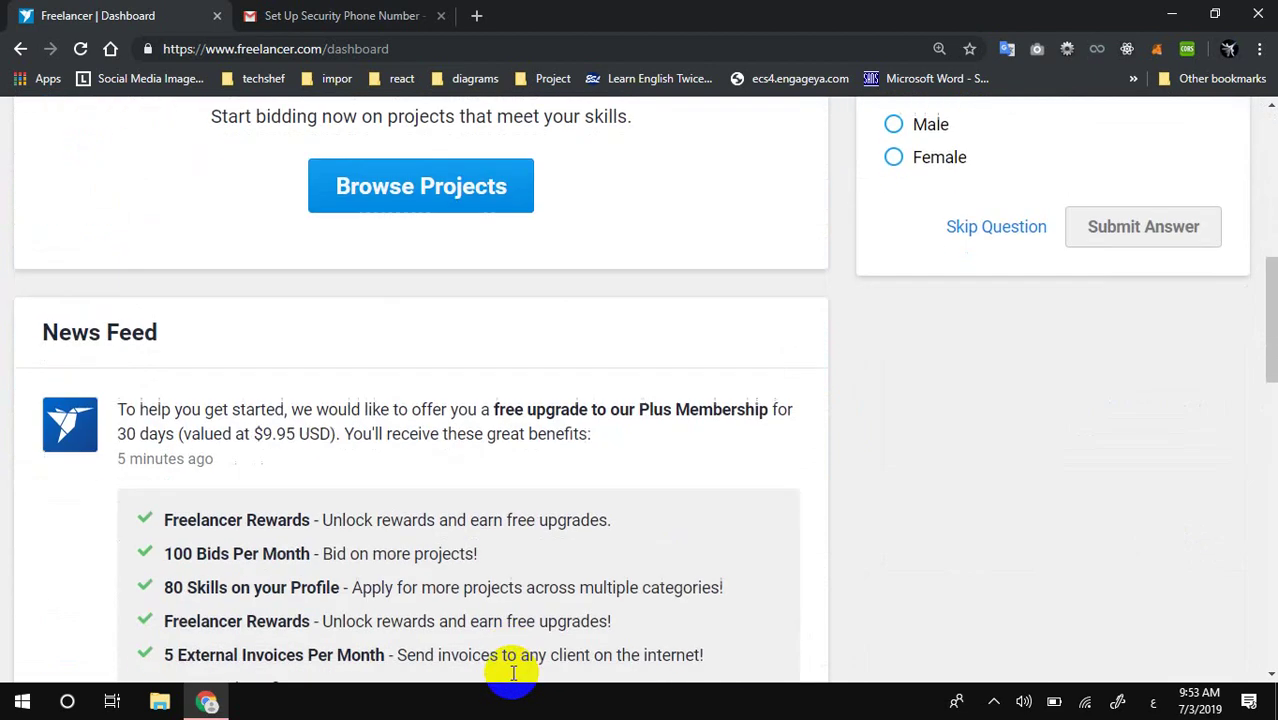
pyautogui.scroll(8, 511, 678)
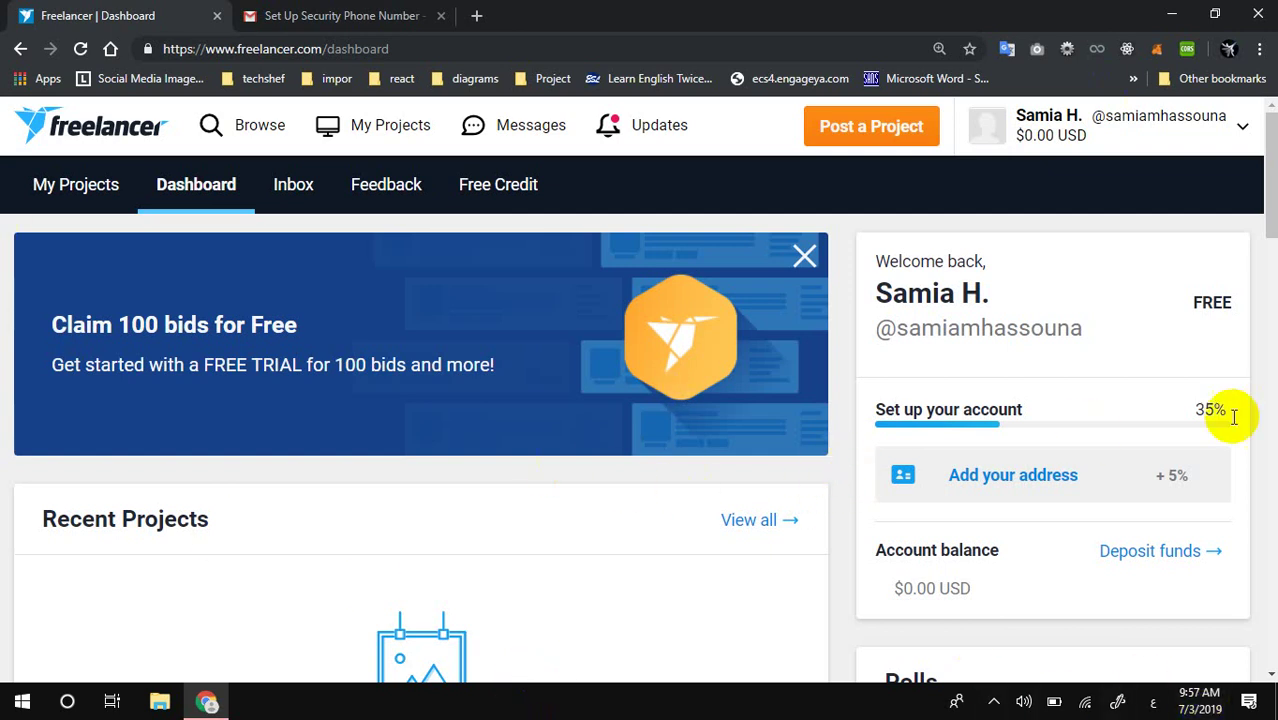
pyautogui.scroll(-1, 1250, 410)
pyautogui.scroll(-1, 1250, 410)
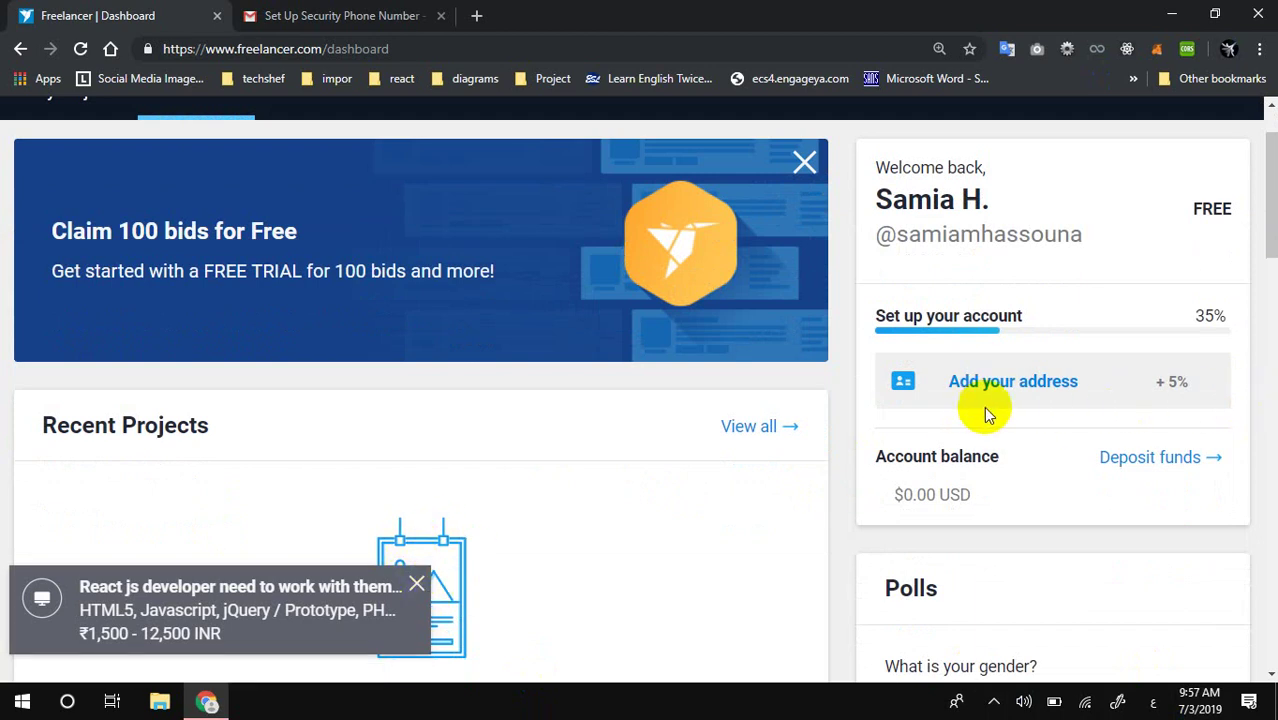
pyautogui.scroll(1, 1255, 540)
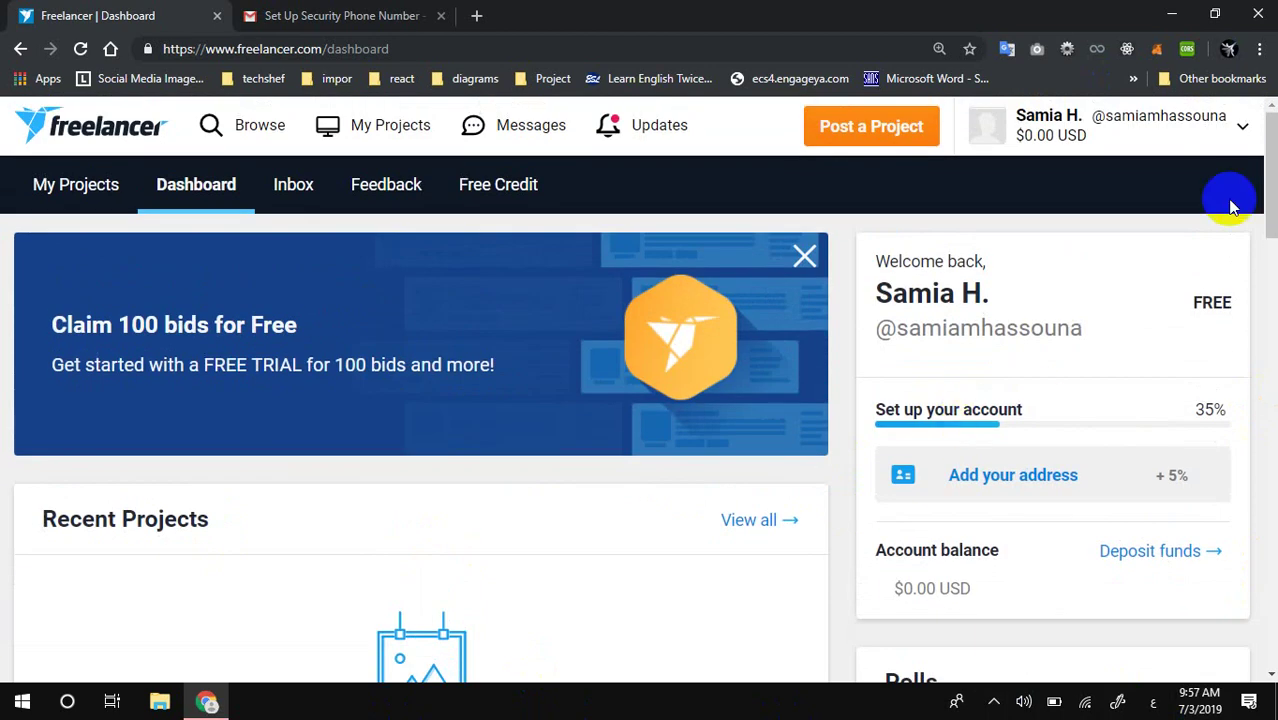
# Open the account dropdown and go to User Settings
pyautogui.click(1206, 138)
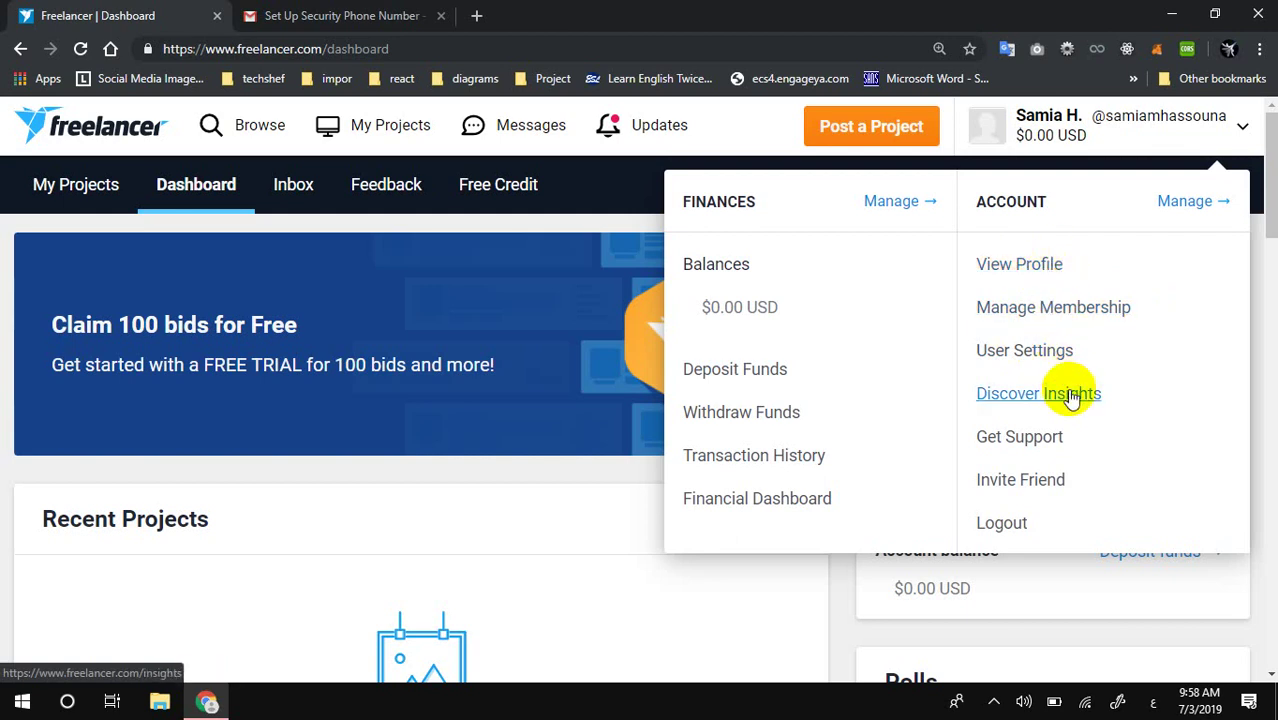
pyautogui.click(1045, 362)
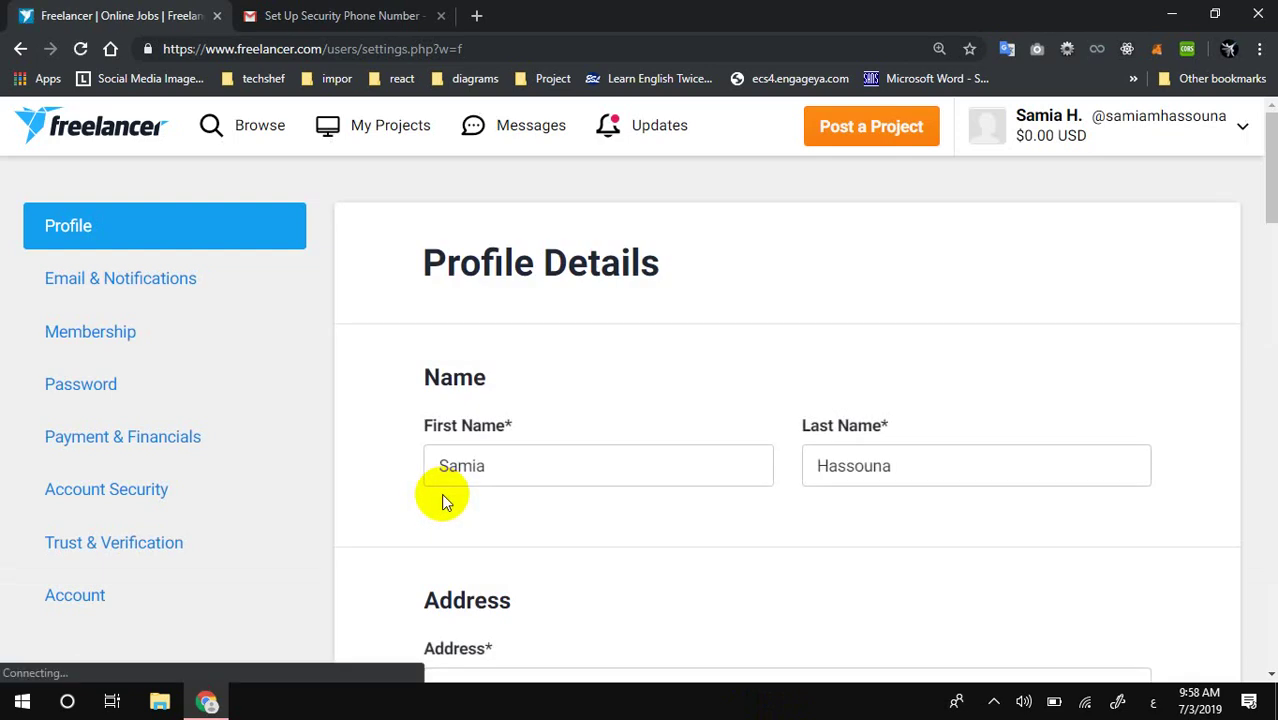
# Enter the street address in the Address field of Profile Details
pyautogui.scroll(-2, 445, 500)
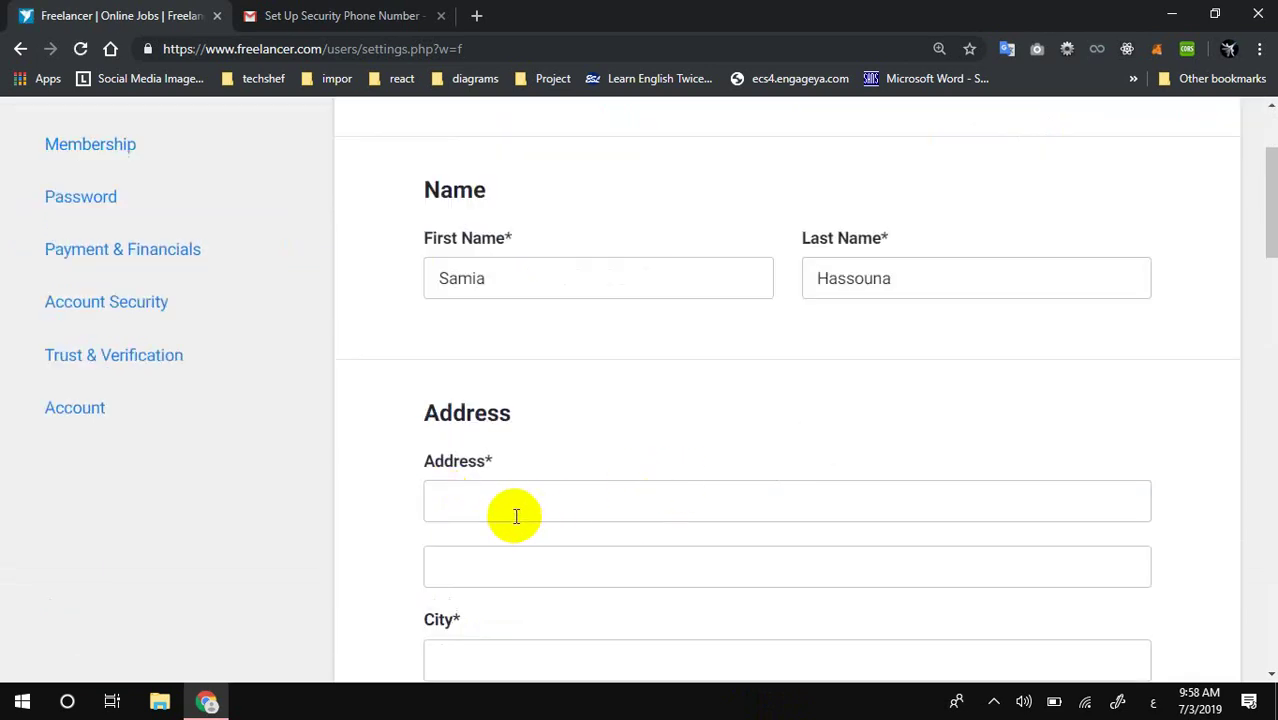
pyautogui.scroll(-1, 499, 502)
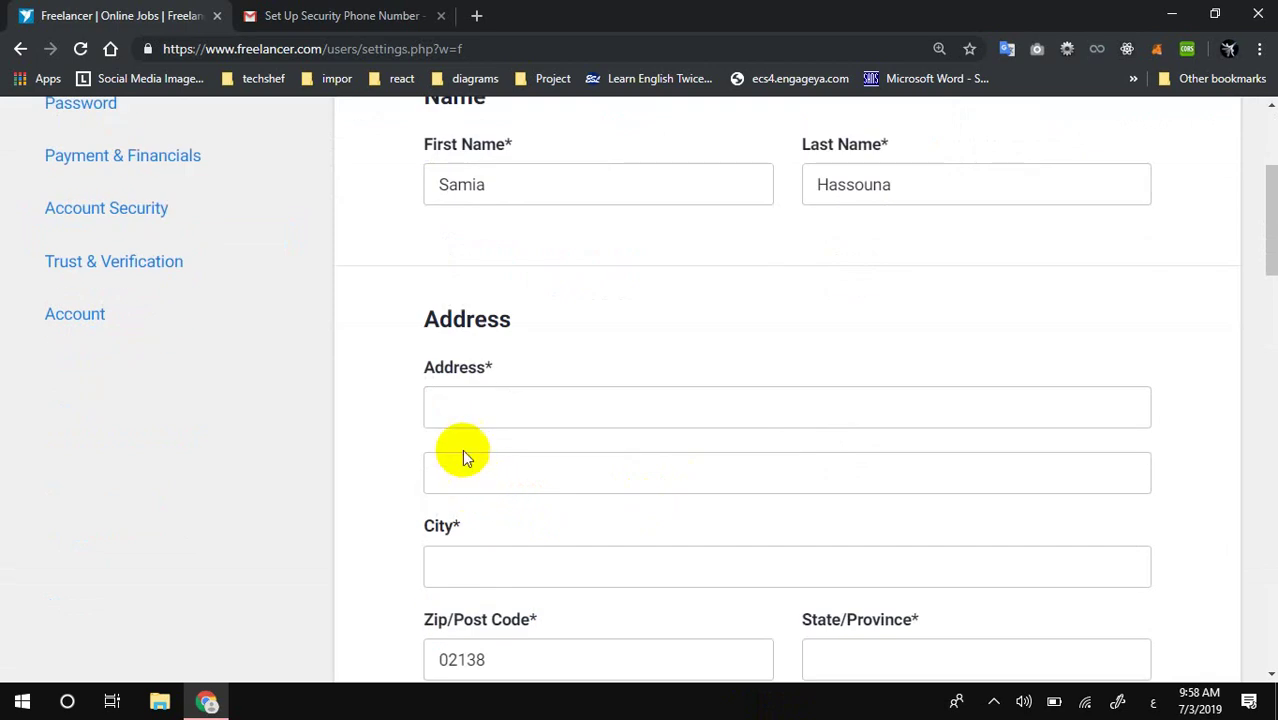
pyautogui.click(473, 403)
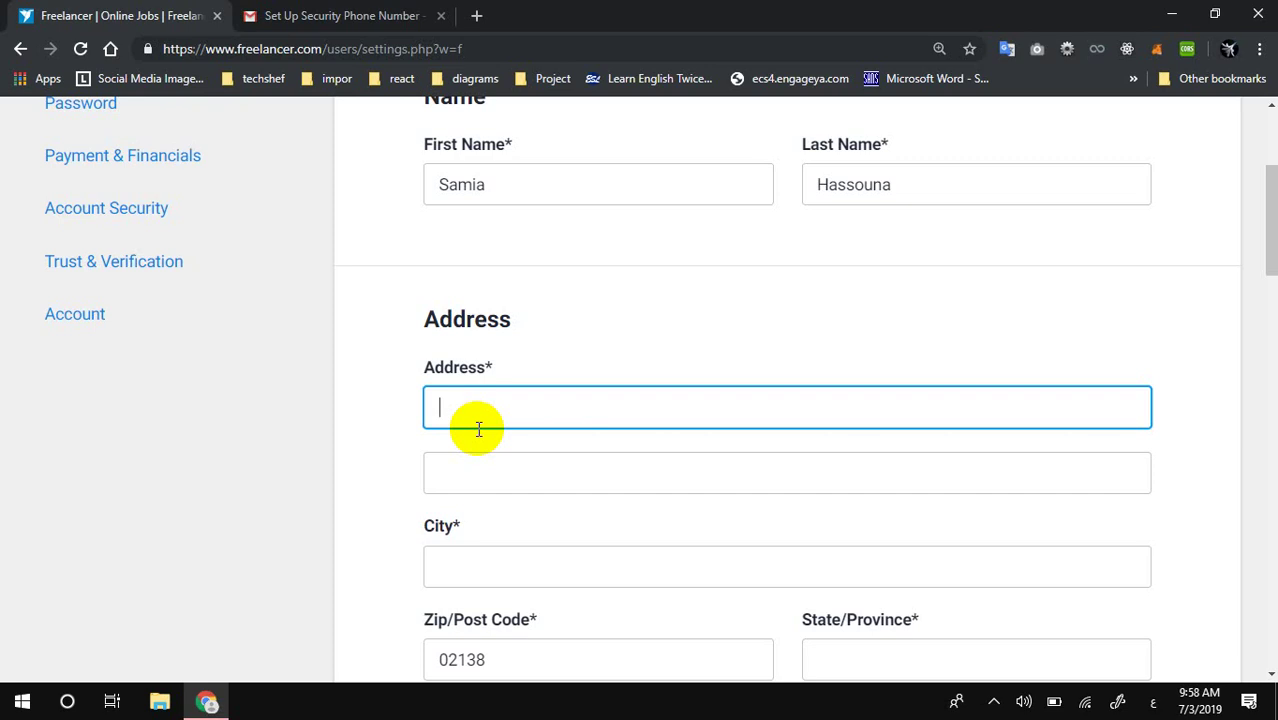
pyautogui.hotkey('alt', 'shift')
pyautogui.write('Al-Naser st')
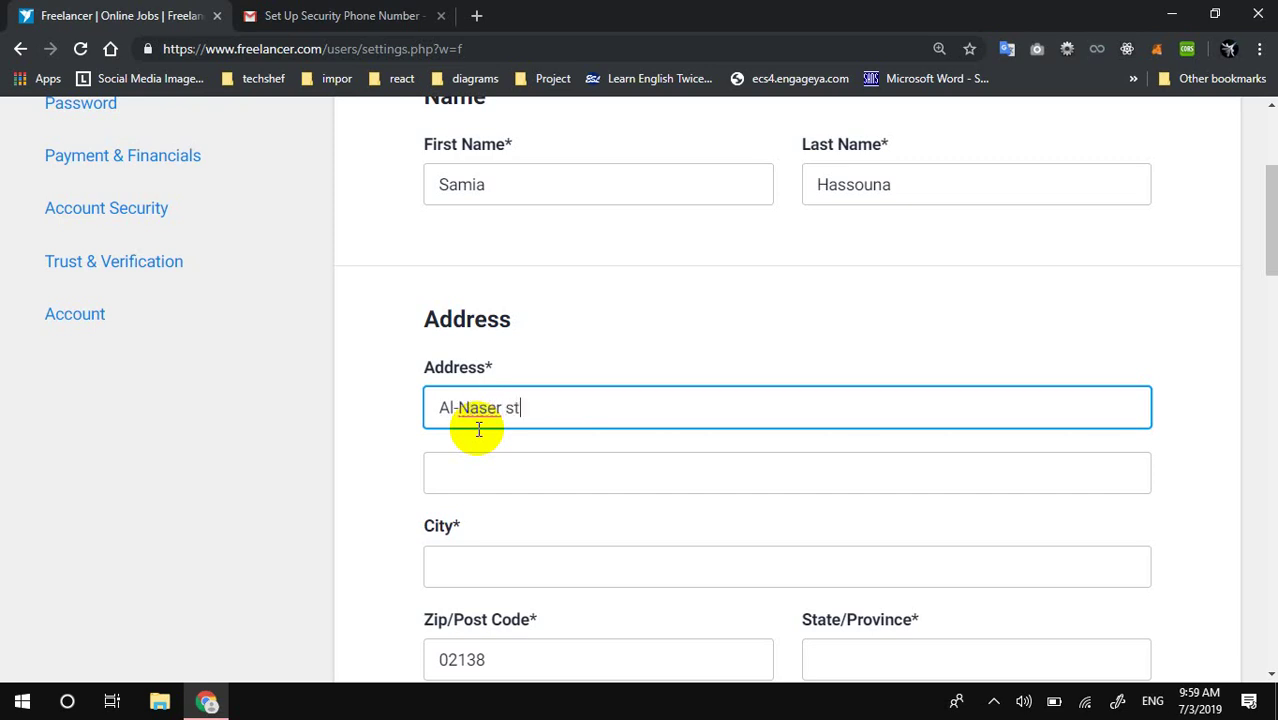
pyautogui.write('reet')
# Fill in the City field with the capitalised city name
pyautogui.click(471, 465)
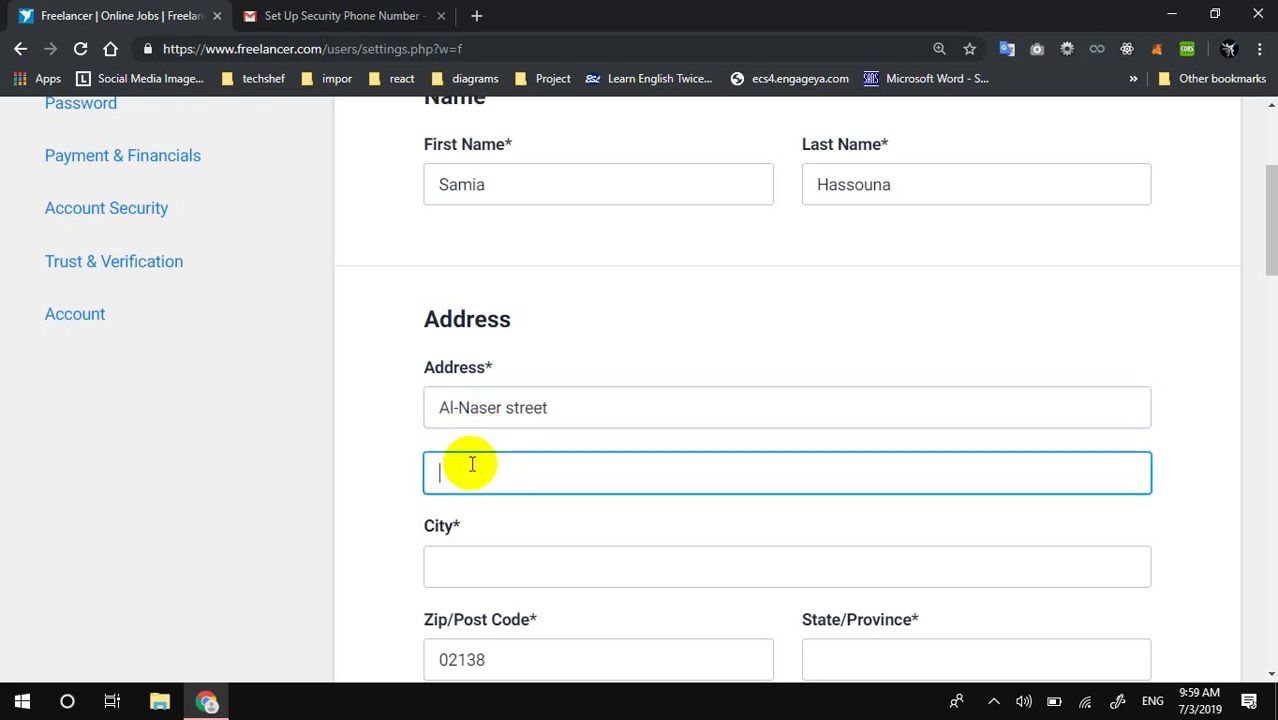
pyautogui.click(454, 558)
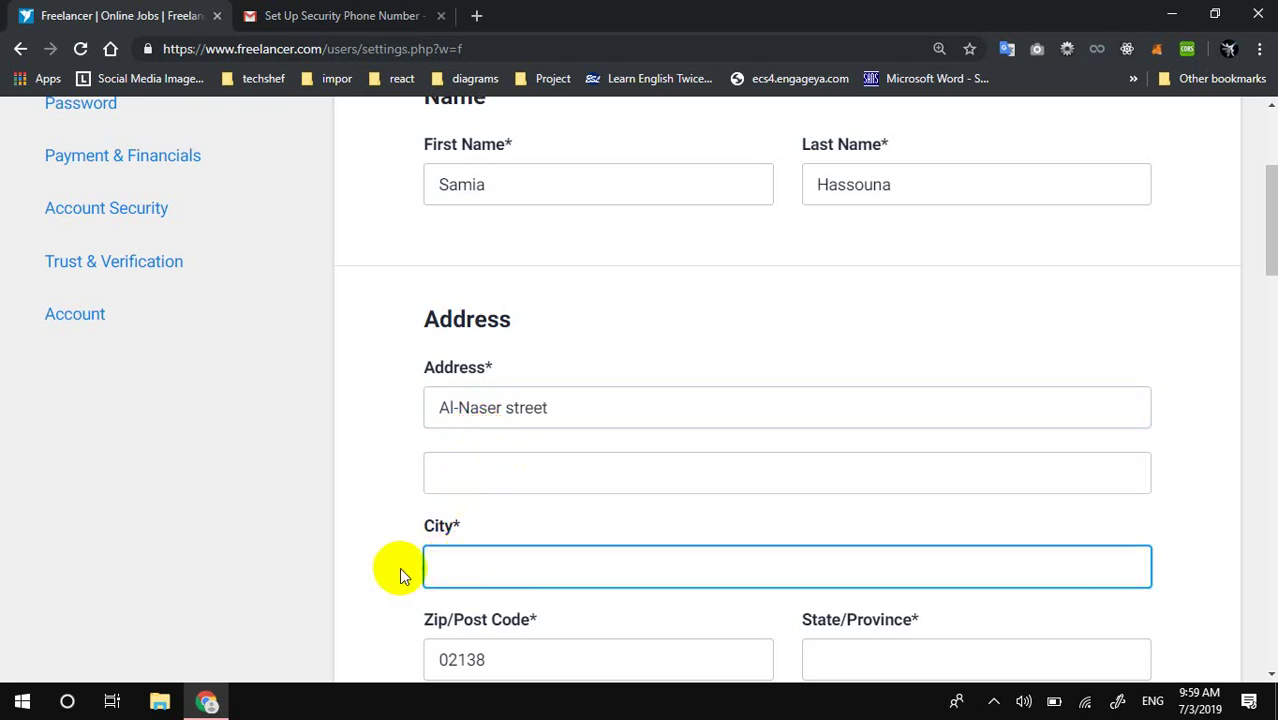
pyautogui.write('gaza')
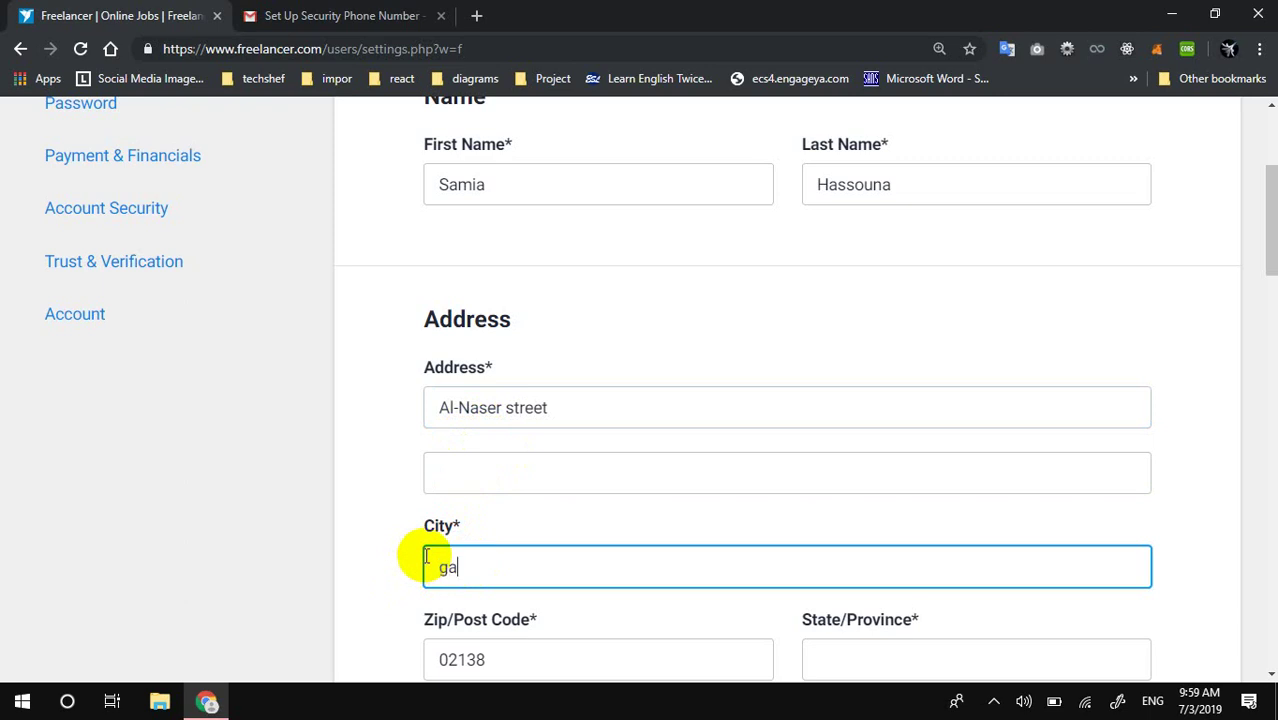
pyautogui.press('BackSpace')
pyautogui.press('BackSpace')
pyautogui.press('BackSpace')
pyautogui.press('BackSpace')
pyautogui.write('Gaza')
pyautogui.click(362, 546)
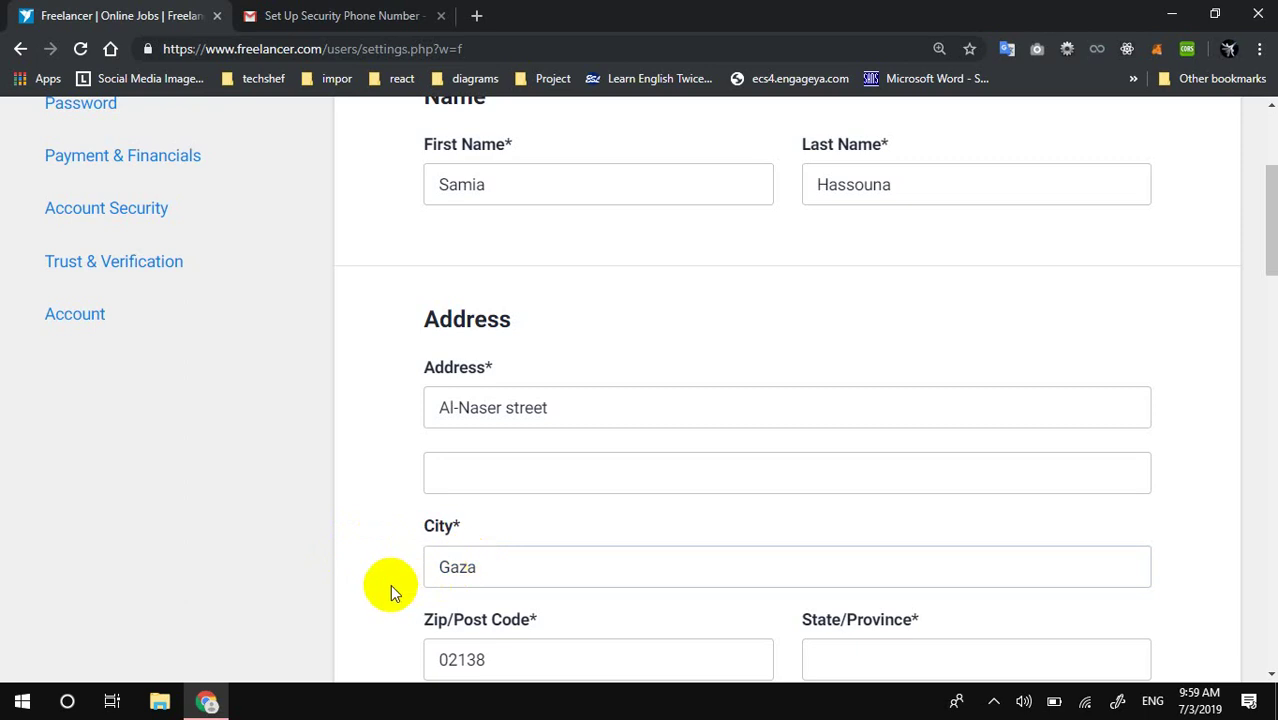
pyautogui.scroll(-1, 390, 584)
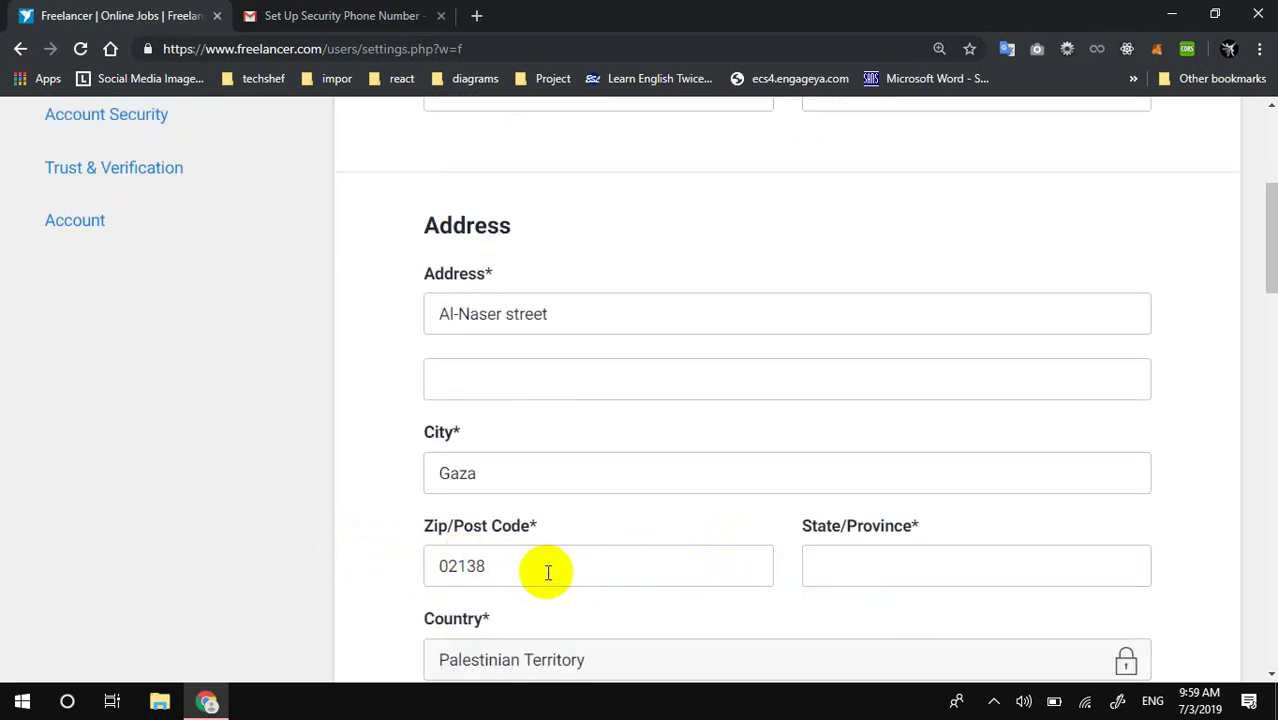
# Fill in the empty State/Province field with the province name
pyautogui.scroll(-1, 790, 600)
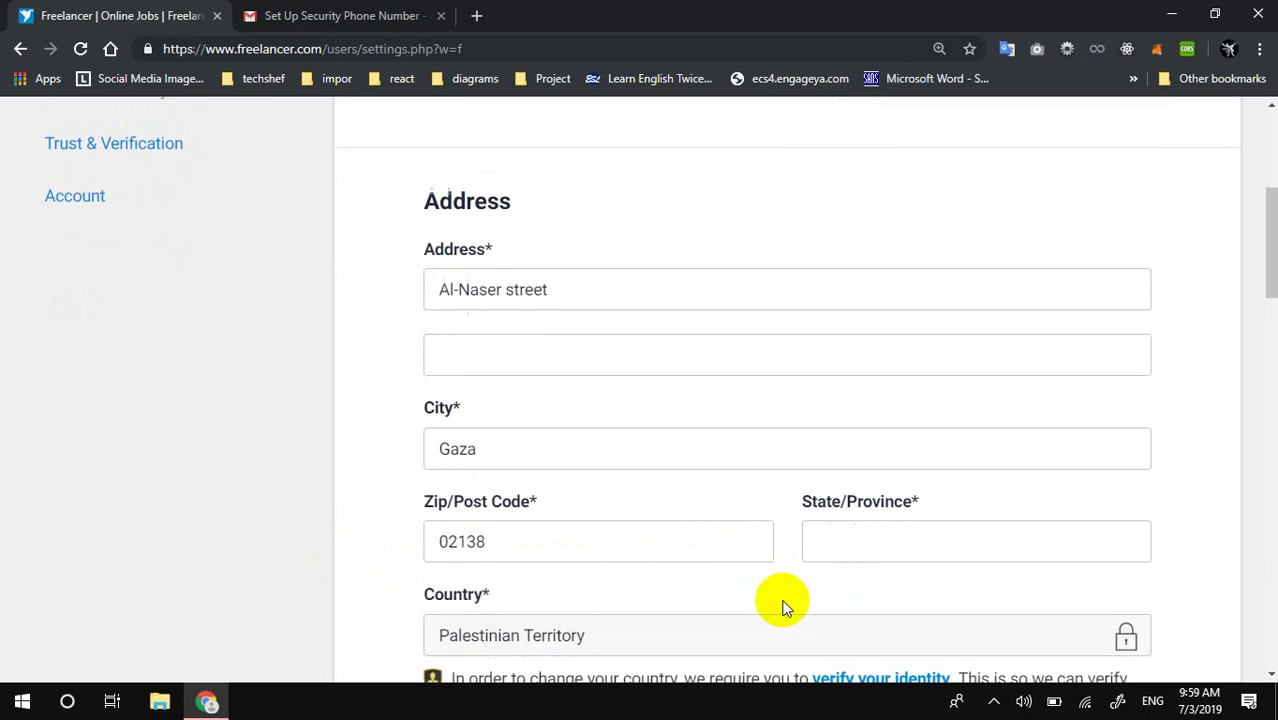
pyautogui.scroll(-2, 784, 608)
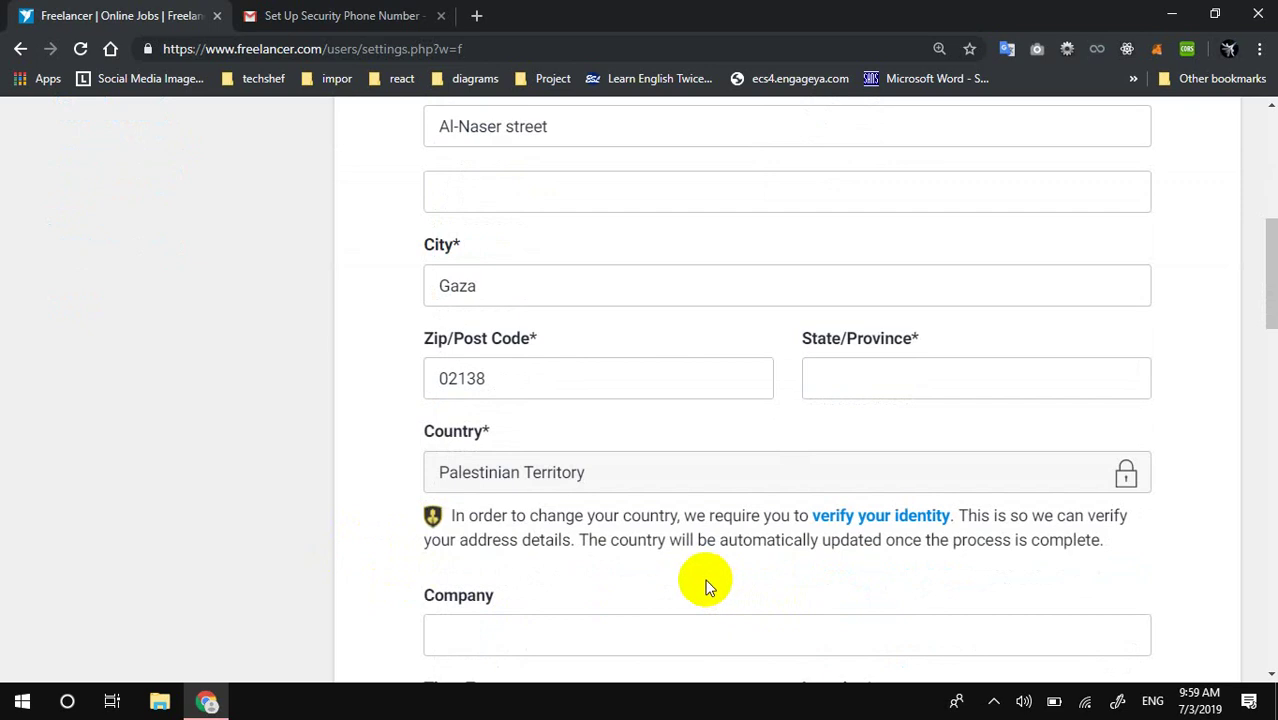
pyautogui.click(927, 388)
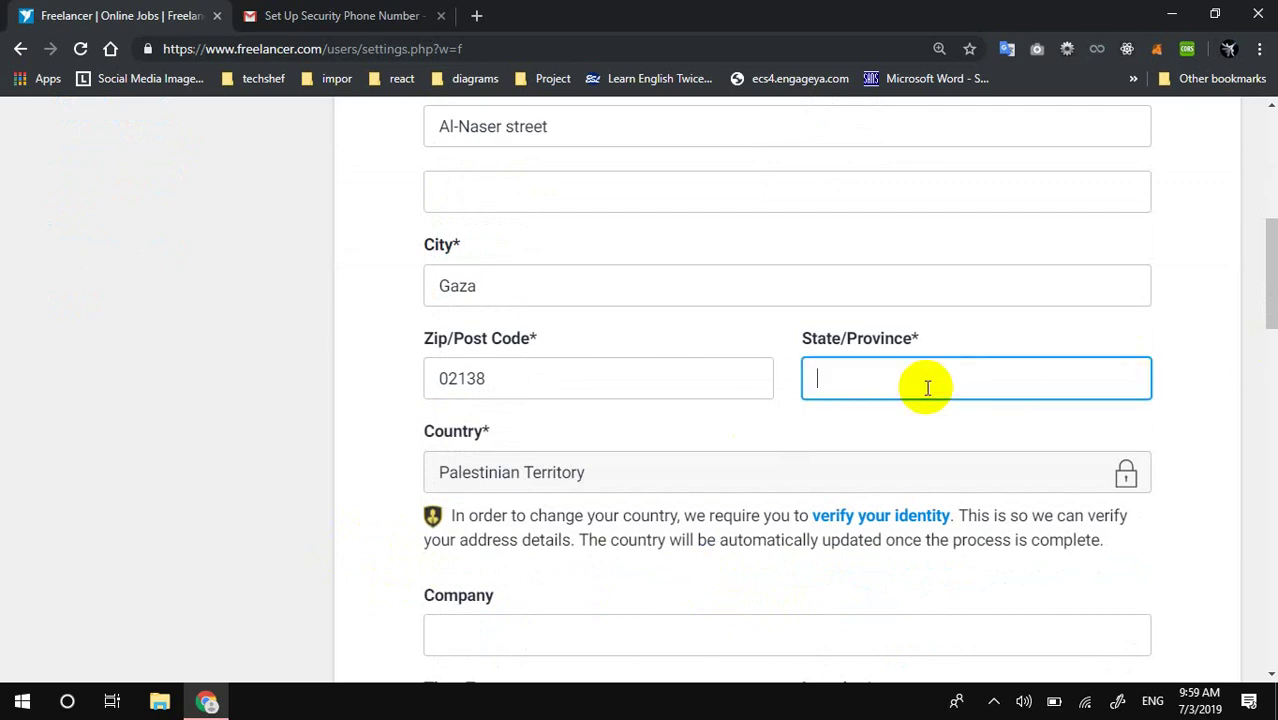
pyautogui.write('Gaza Strip')
pyautogui.click(968, 438)
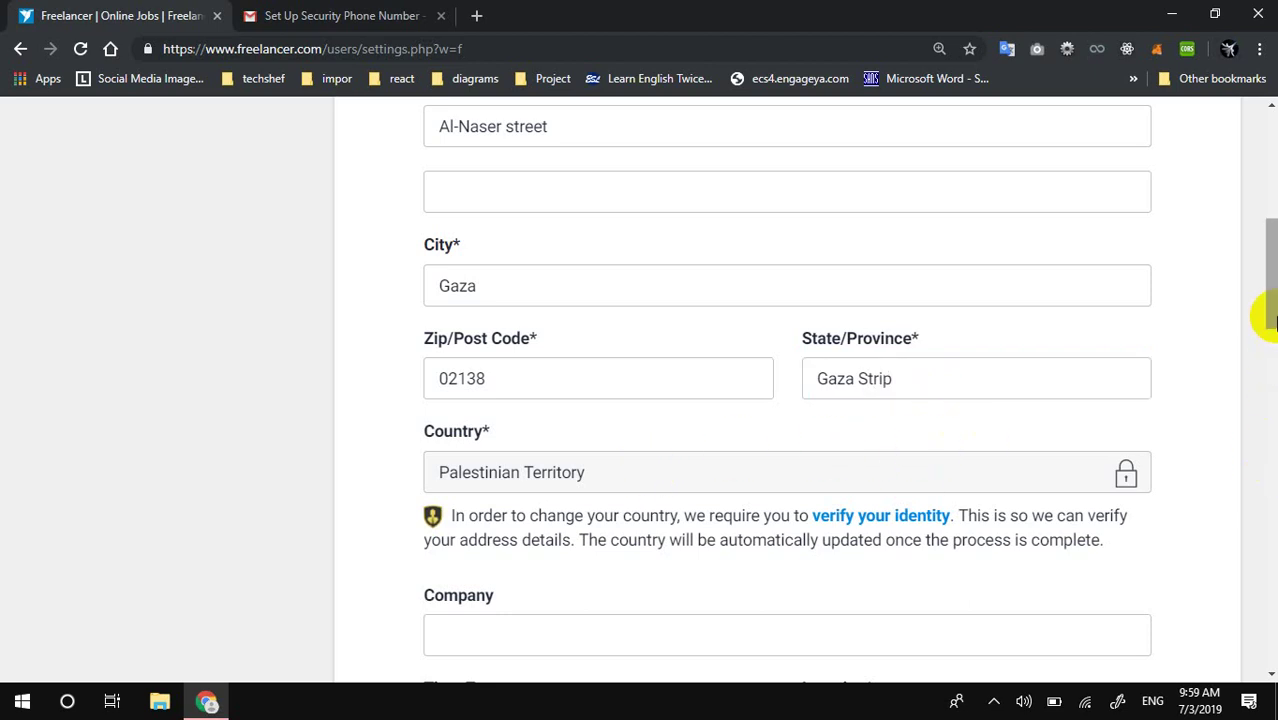
# Bring up the Time Zone dropdown to choose Asia/Hebron
pyautogui.scroll(-1, 1176, 395)
pyautogui.scroll(-1, 1176, 398)
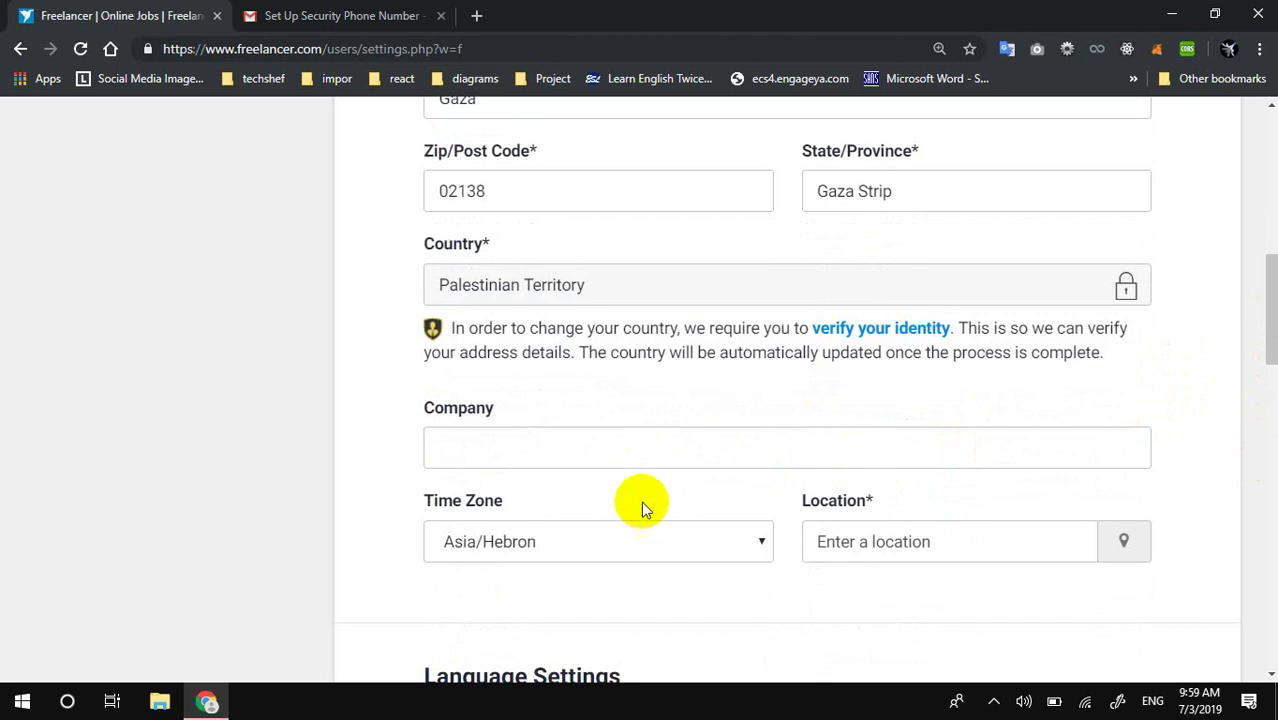
pyautogui.scroll(-1, 505, 518)
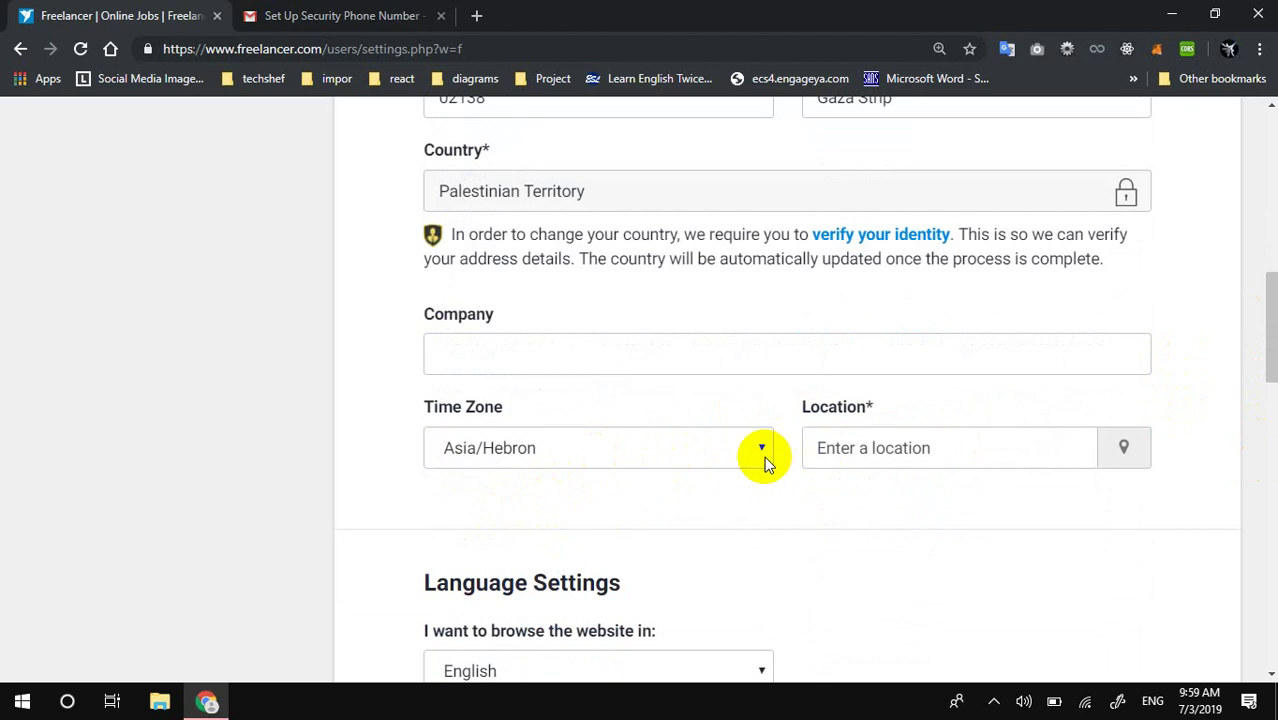
pyautogui.scroll(-1, 764, 457)
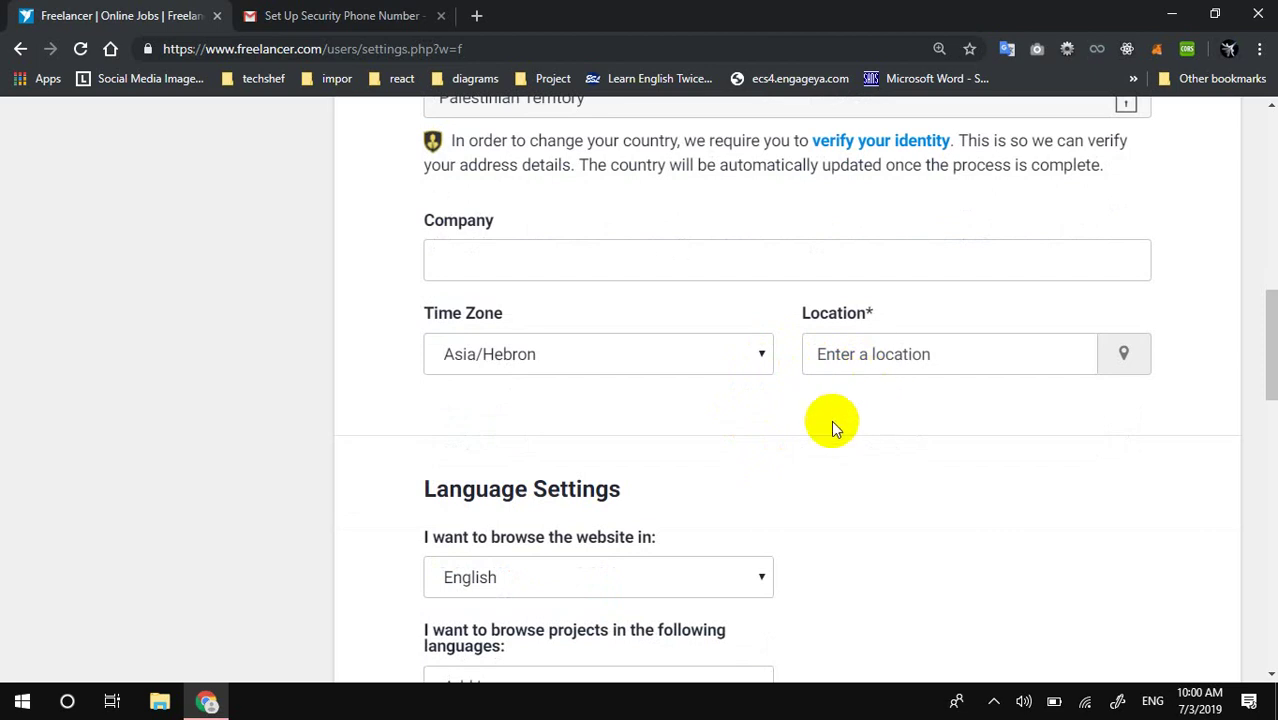
pyautogui.click(758, 370)
# Keep Asia/Hebron as the profile time zone and place the cursor in Location
pyautogui.scroll(-1, 750, 328)
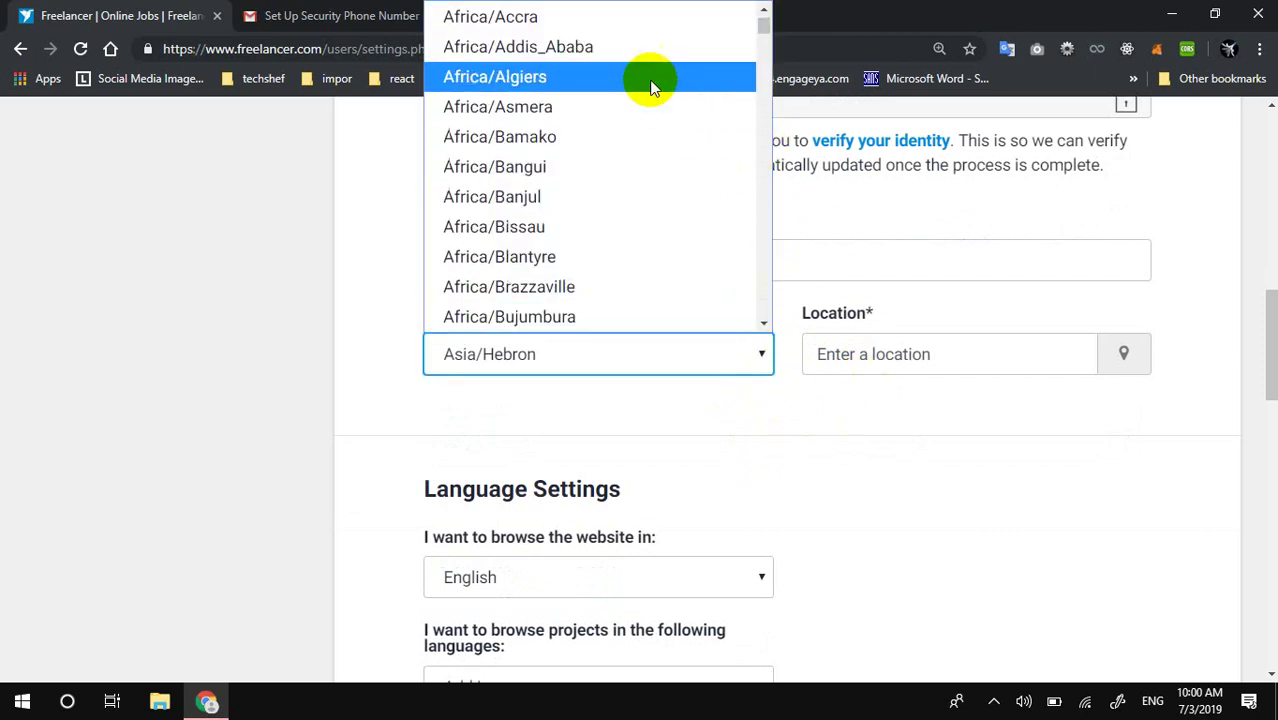
pyautogui.scroll(2, 656, 134)
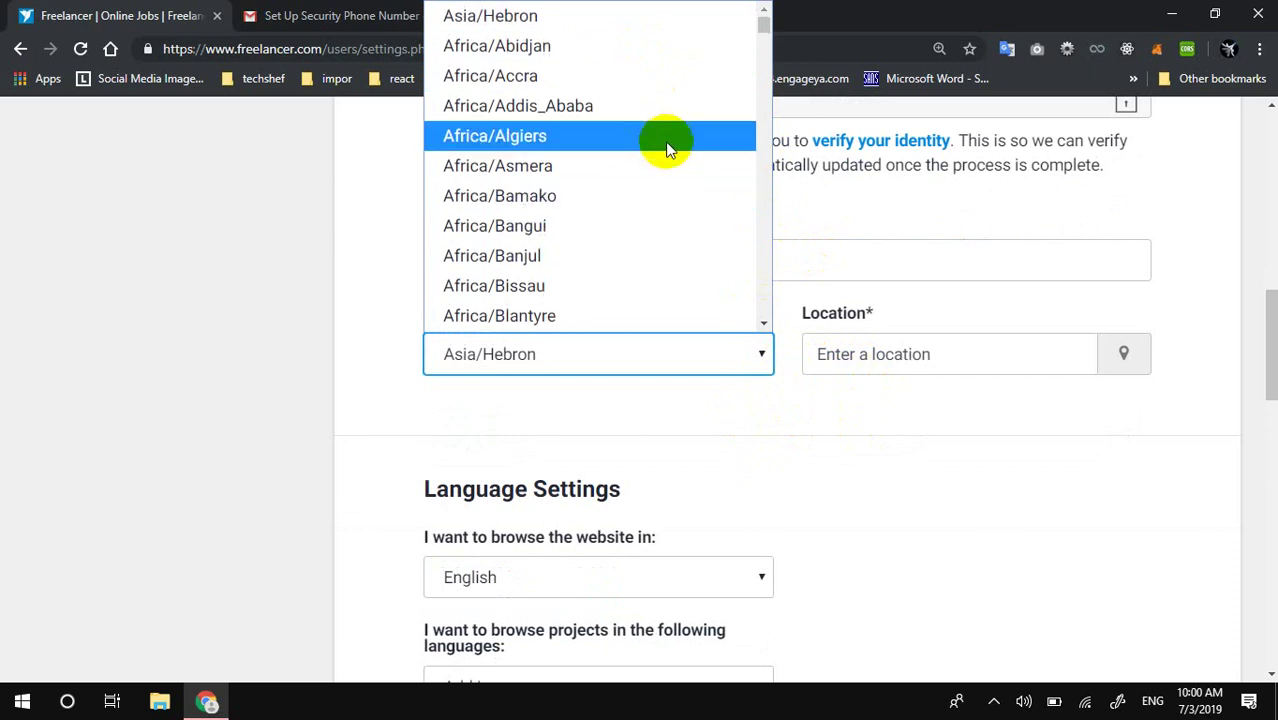
pyautogui.scroll(-2, 665, 143)
pyautogui.click(994, 478)
pyautogui.click(895, 364)
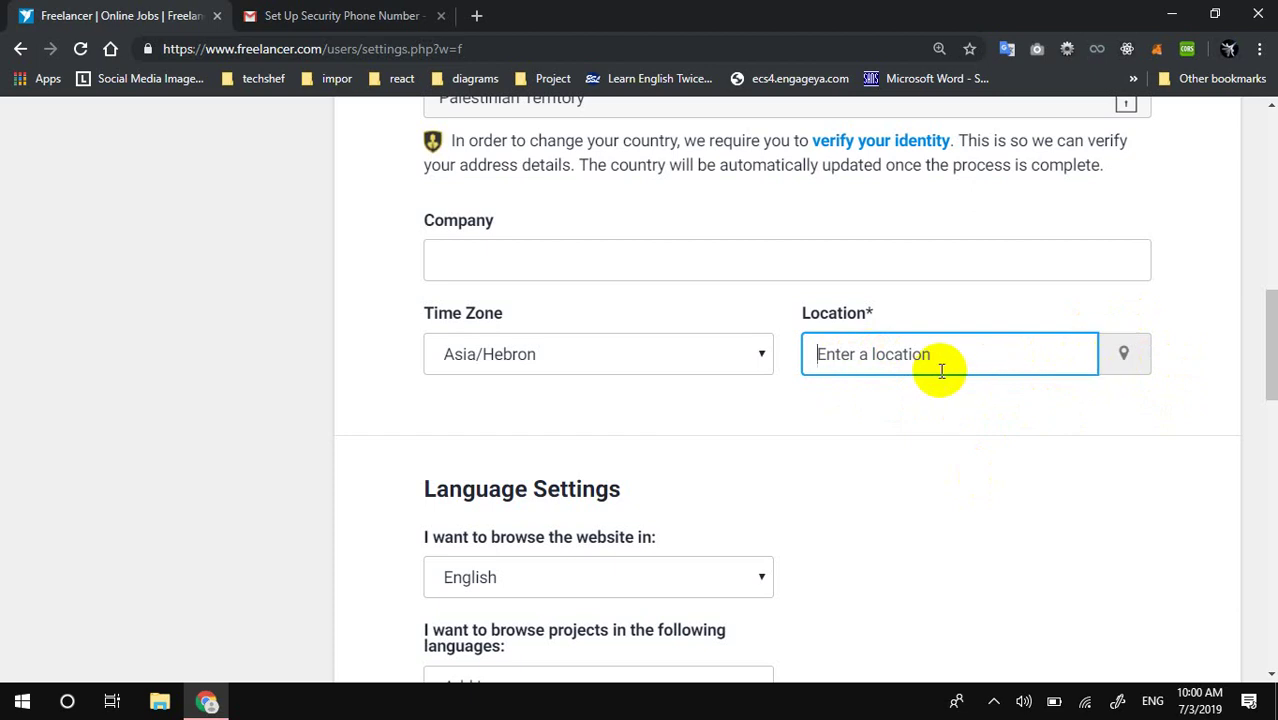
# Enter 'Sa' in Location and choose the first suggested street
pyautogui.write('Sa')
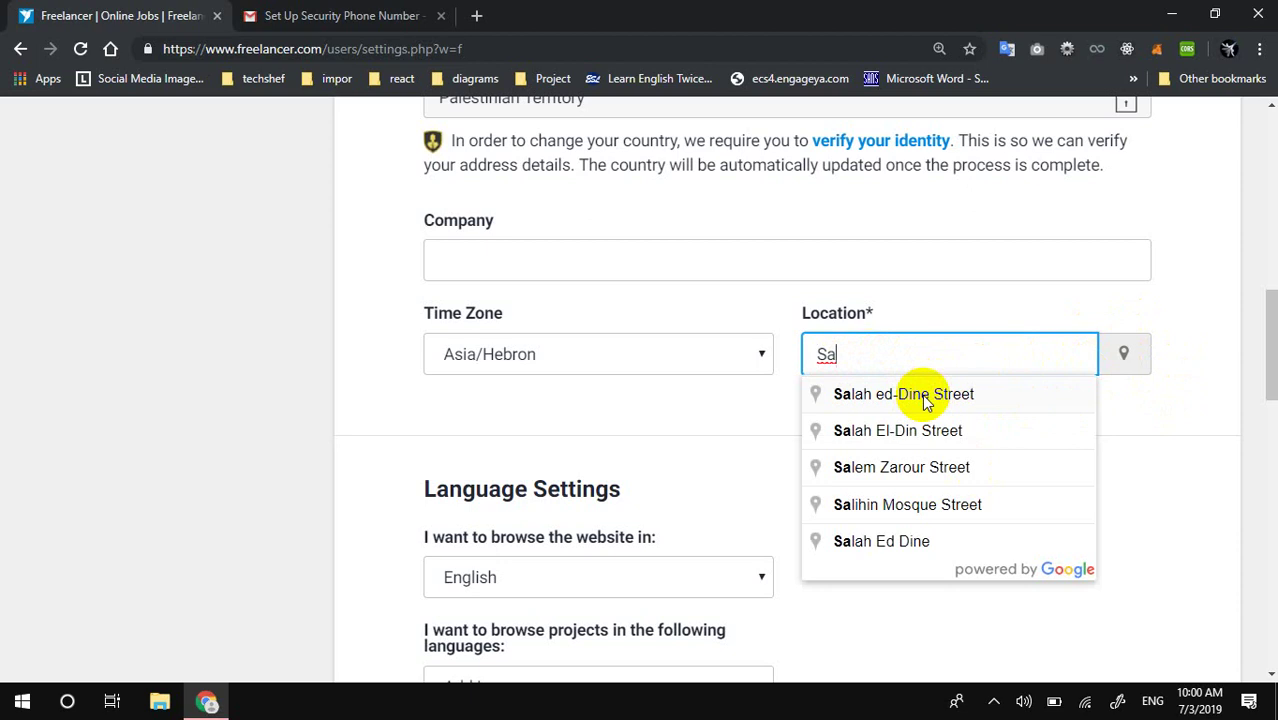
pyautogui.click(908, 395)
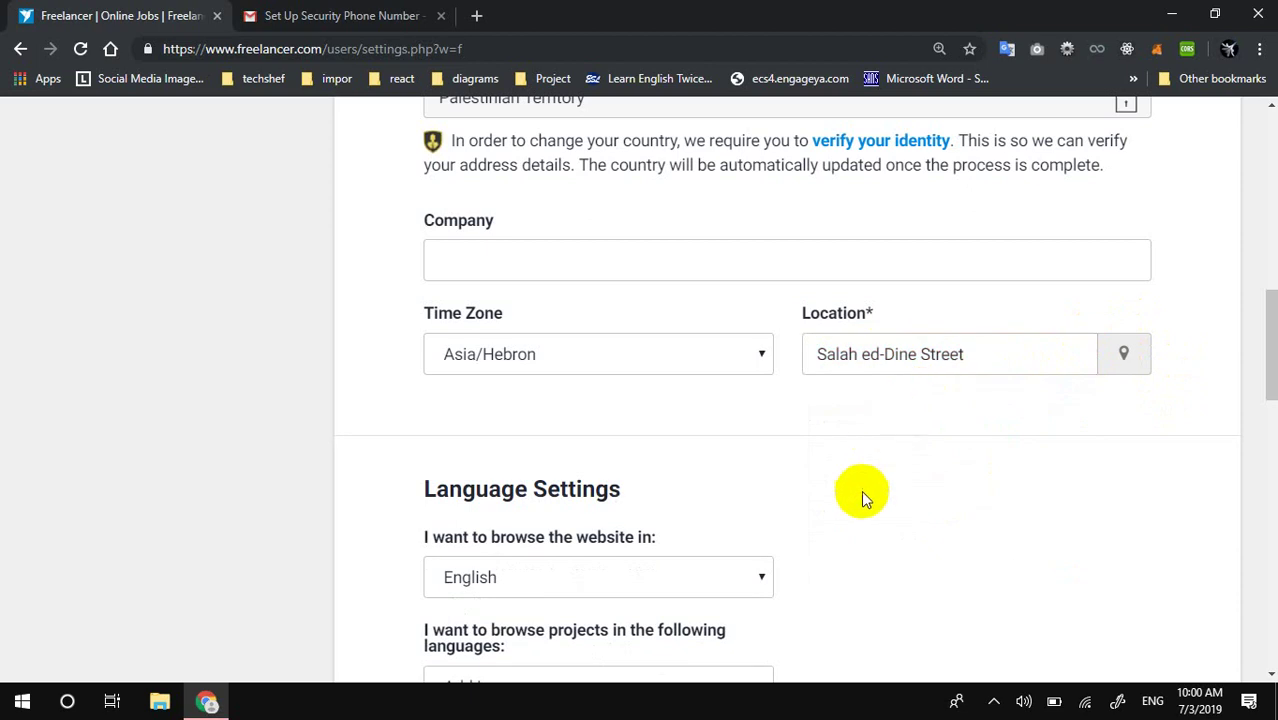
pyautogui.scroll(-1, 836, 534)
pyautogui.scroll(-1, 836, 534)
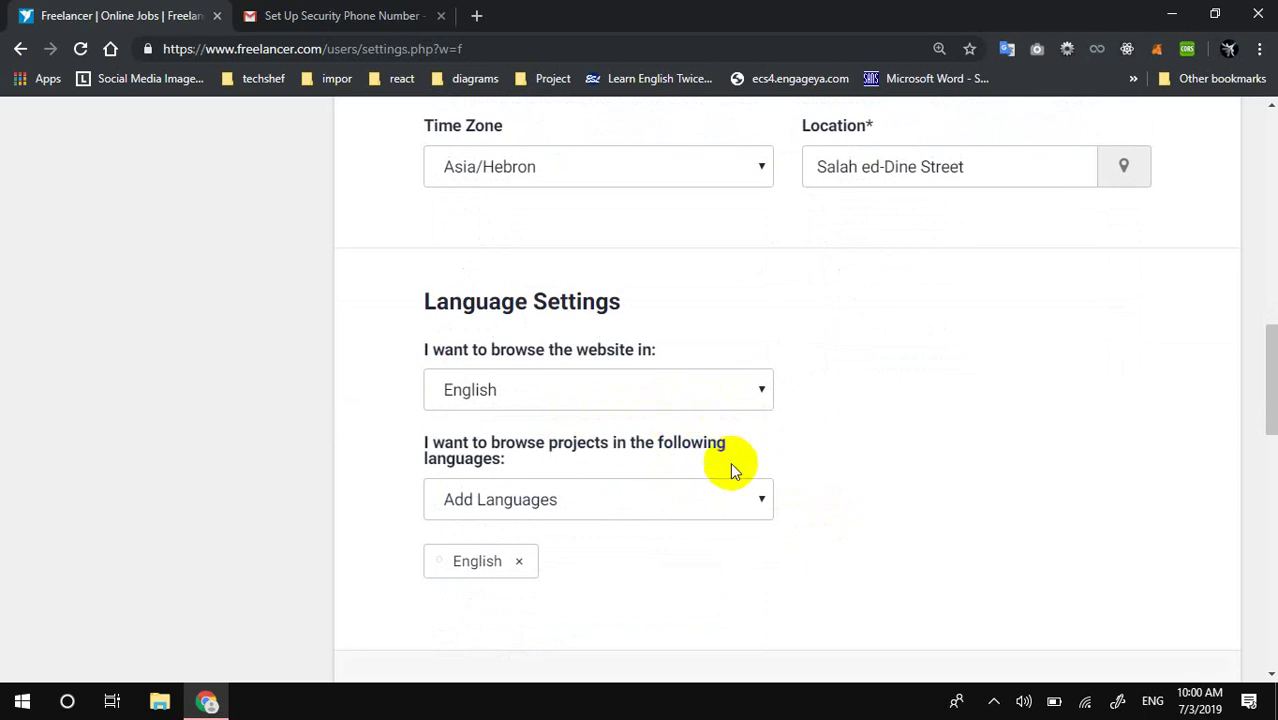
pyautogui.scroll(-2, 760, 568)
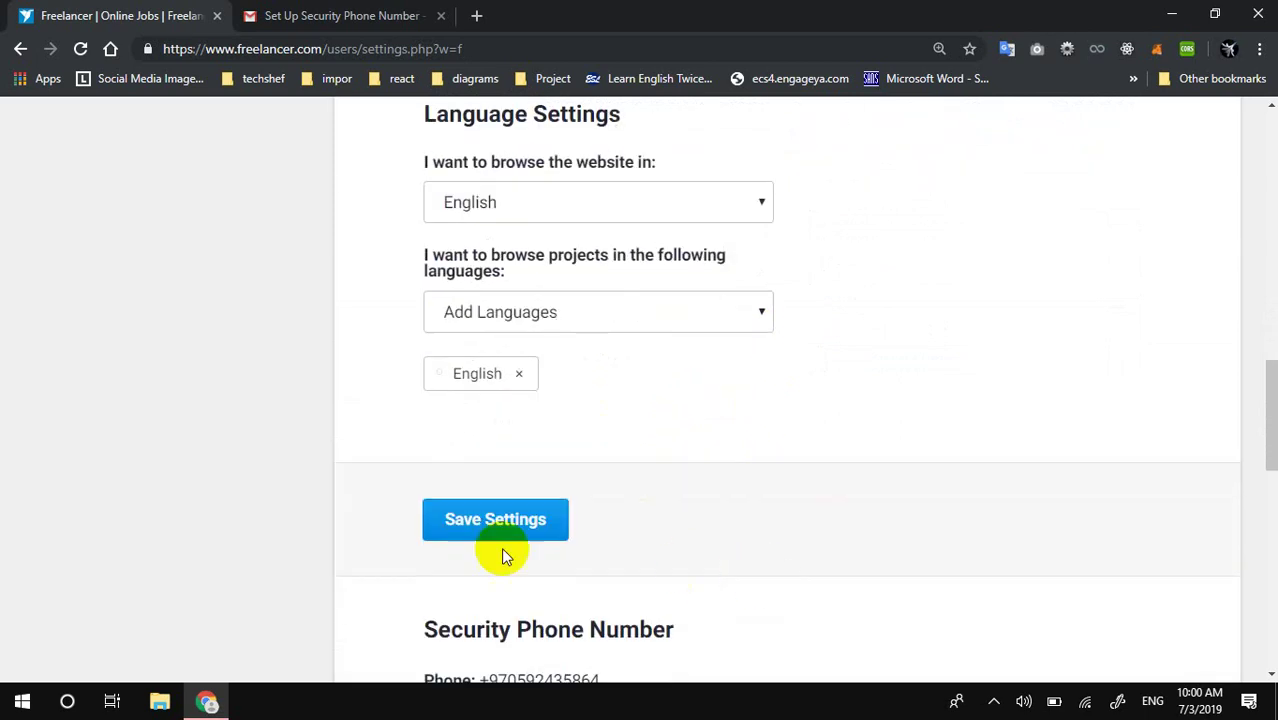
pyautogui.scroll(-1, 466, 516)
pyautogui.scroll(-2, 472, 517)
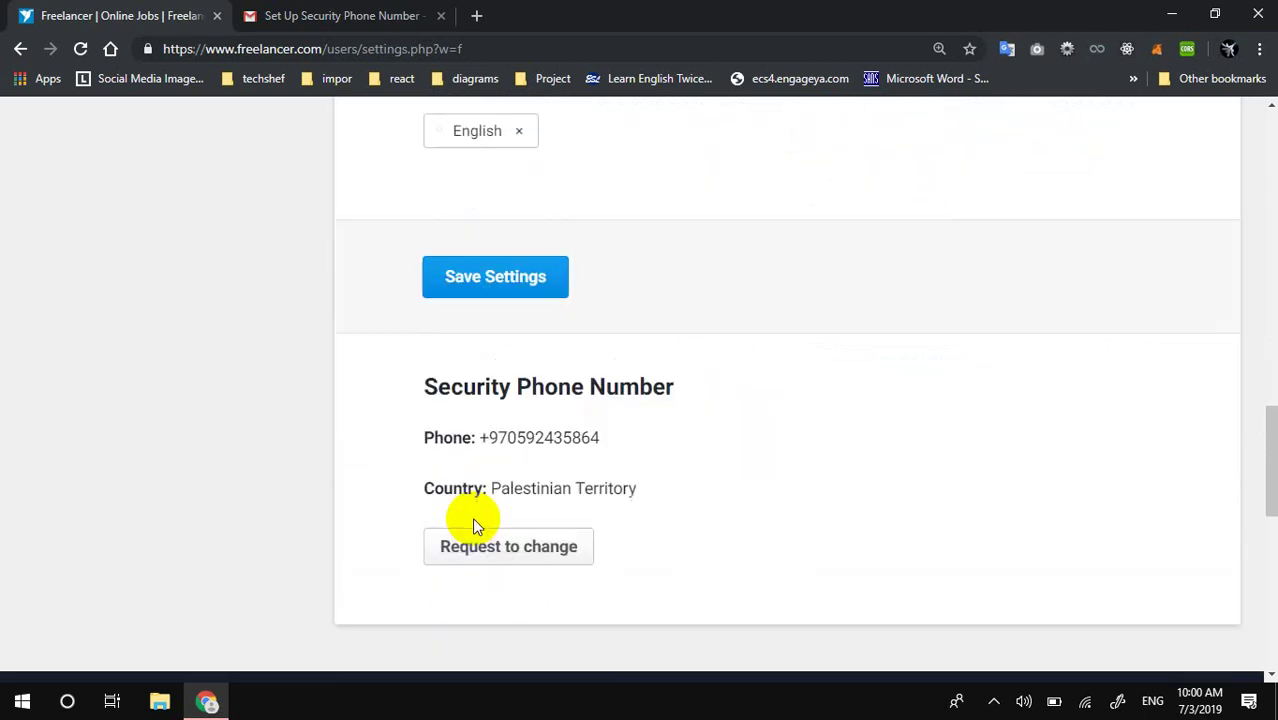
pyautogui.scroll(-1, 472, 517)
# Save the profile settings and check the success confirmation
pyautogui.scroll(3, 475, 518)
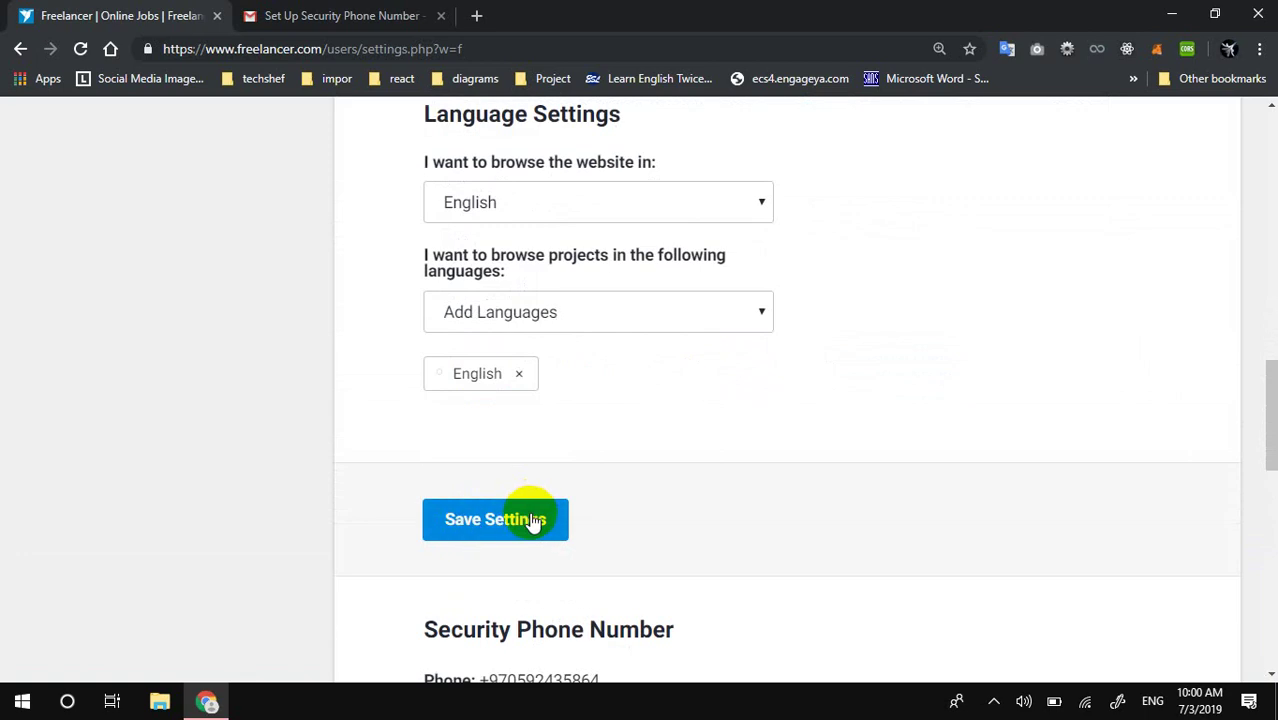
pyautogui.click(533, 521)
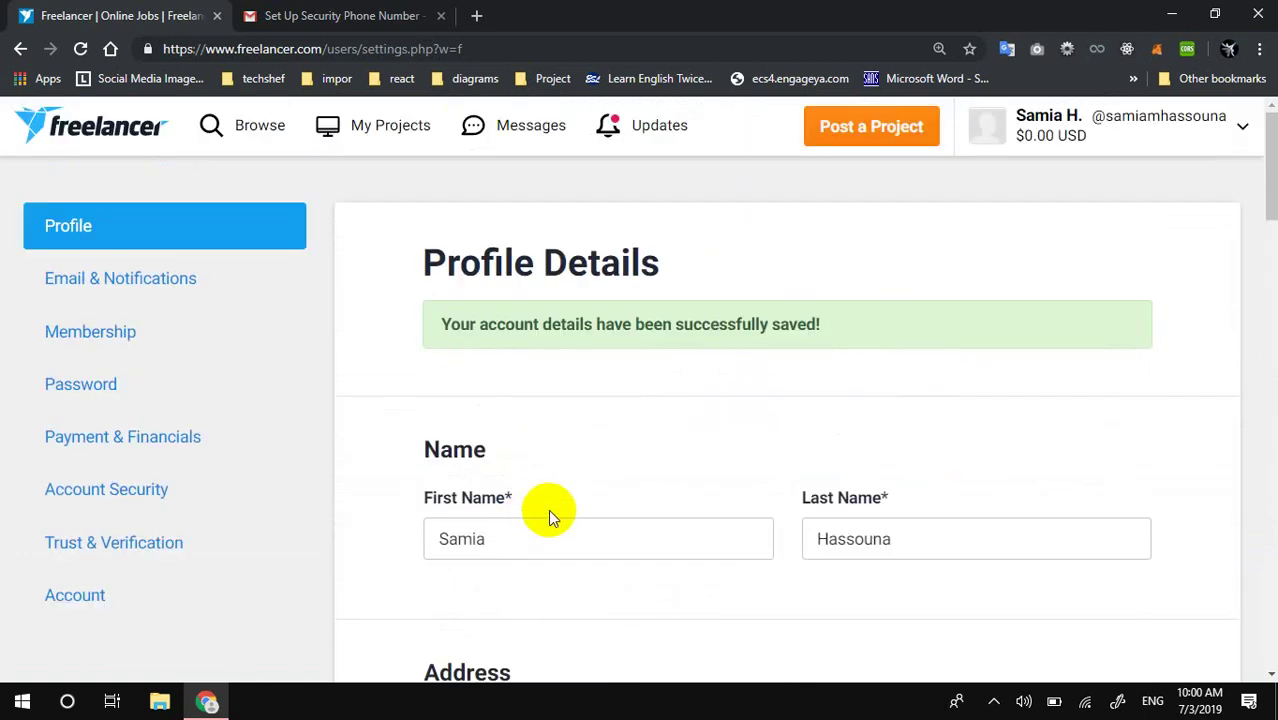
pyautogui.scroll(-12, 548, 512)
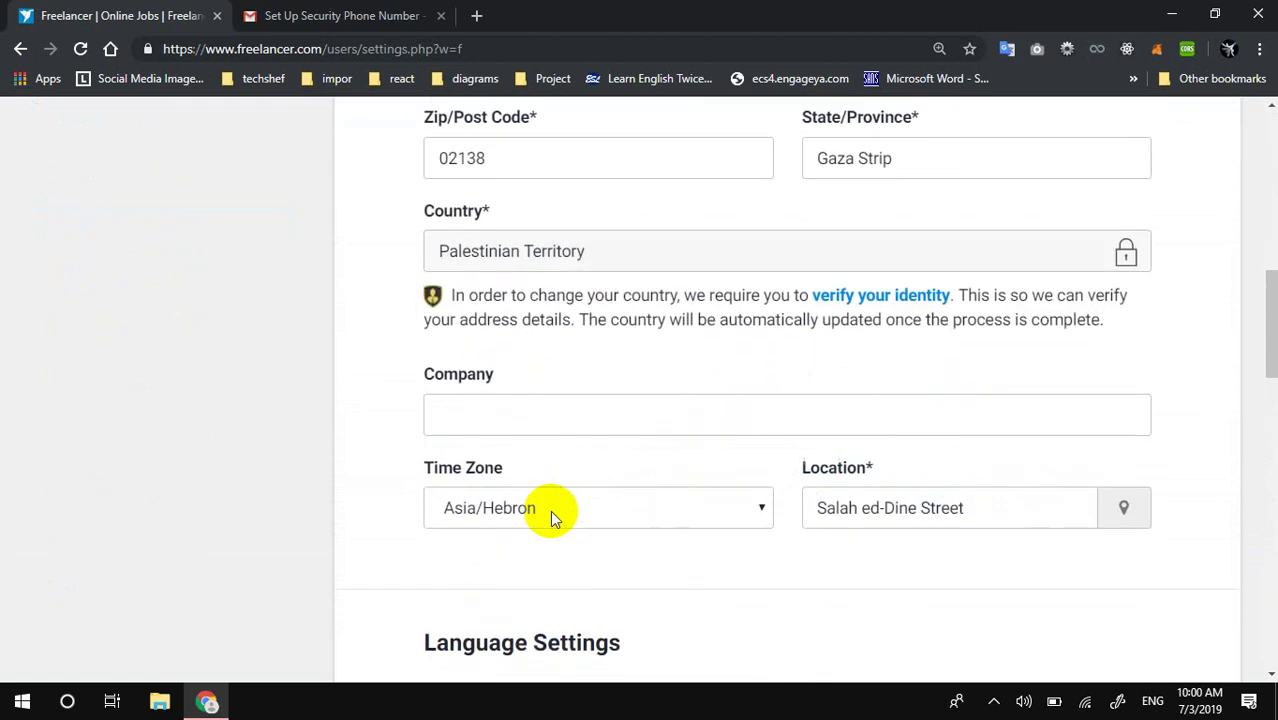
pyautogui.scroll(1, 553, 523)
pyautogui.scroll(11, 554, 524)
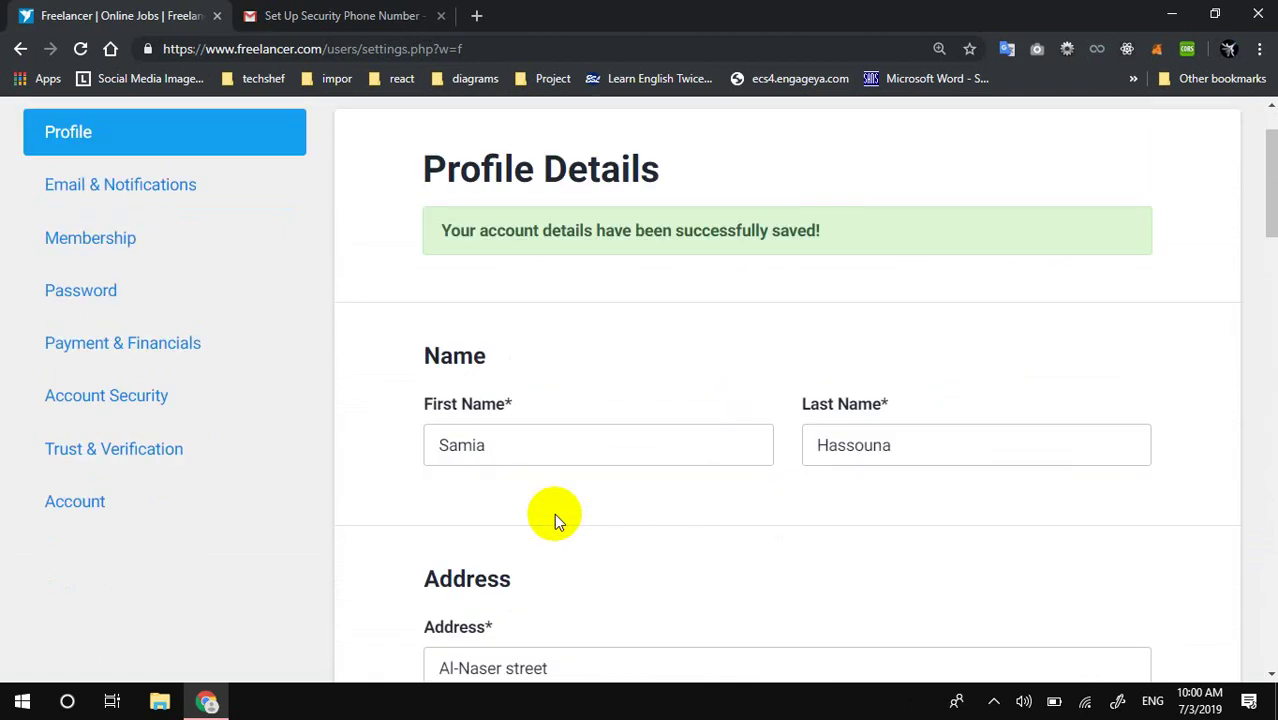
pyautogui.scroll(1, 554, 513)
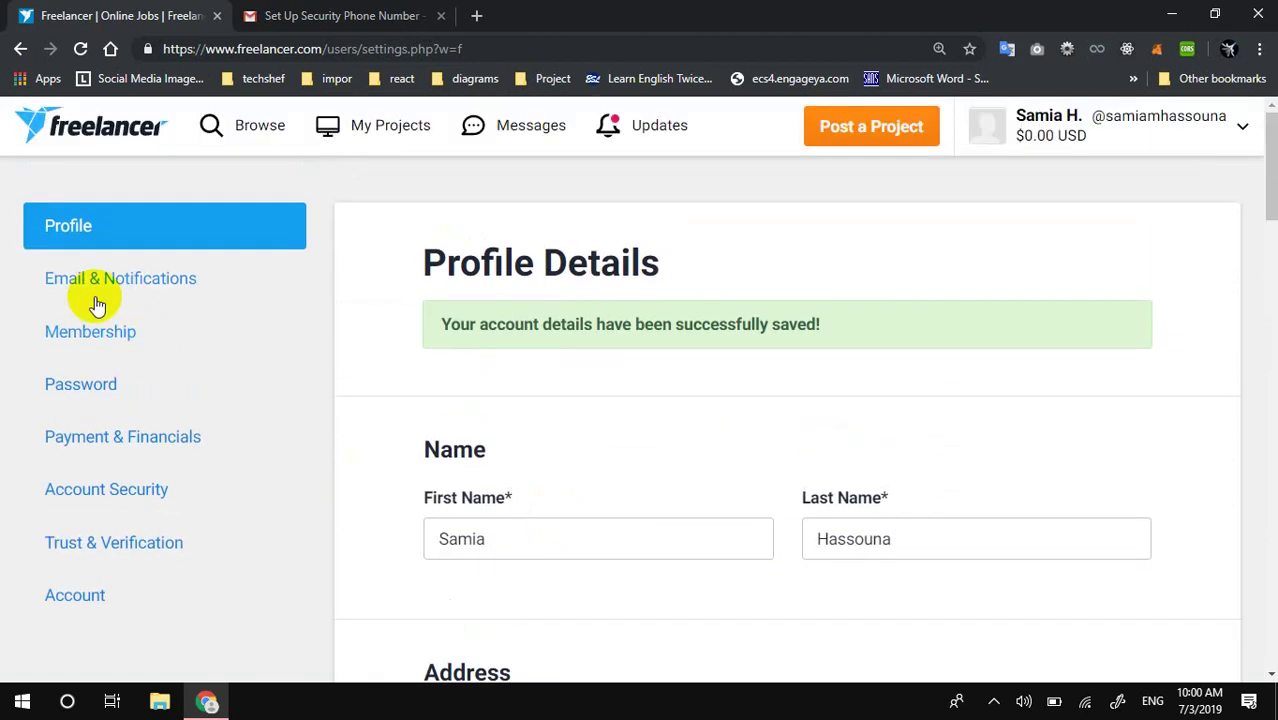
# Return to the dashboard showing 40% account setup and the account balance
pyautogui.click(152, 136)
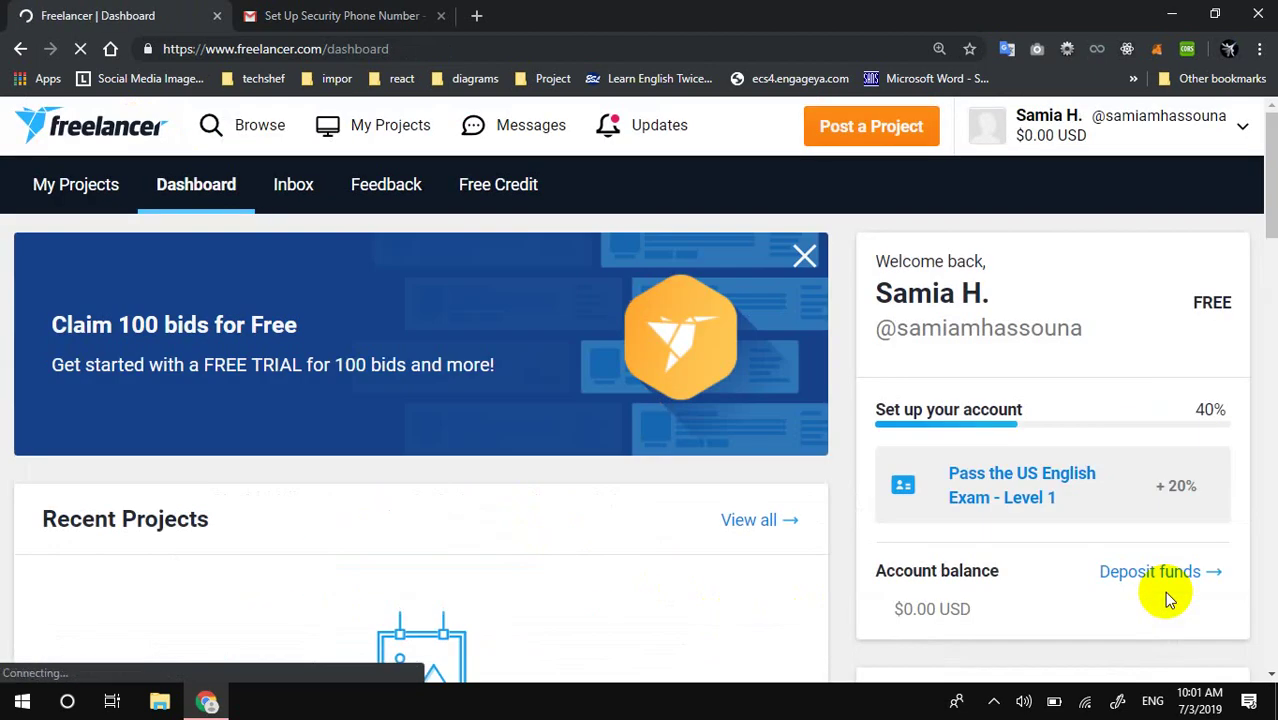
pyautogui.moveTo(1187, 417); pyautogui.dragTo(1232, 408)
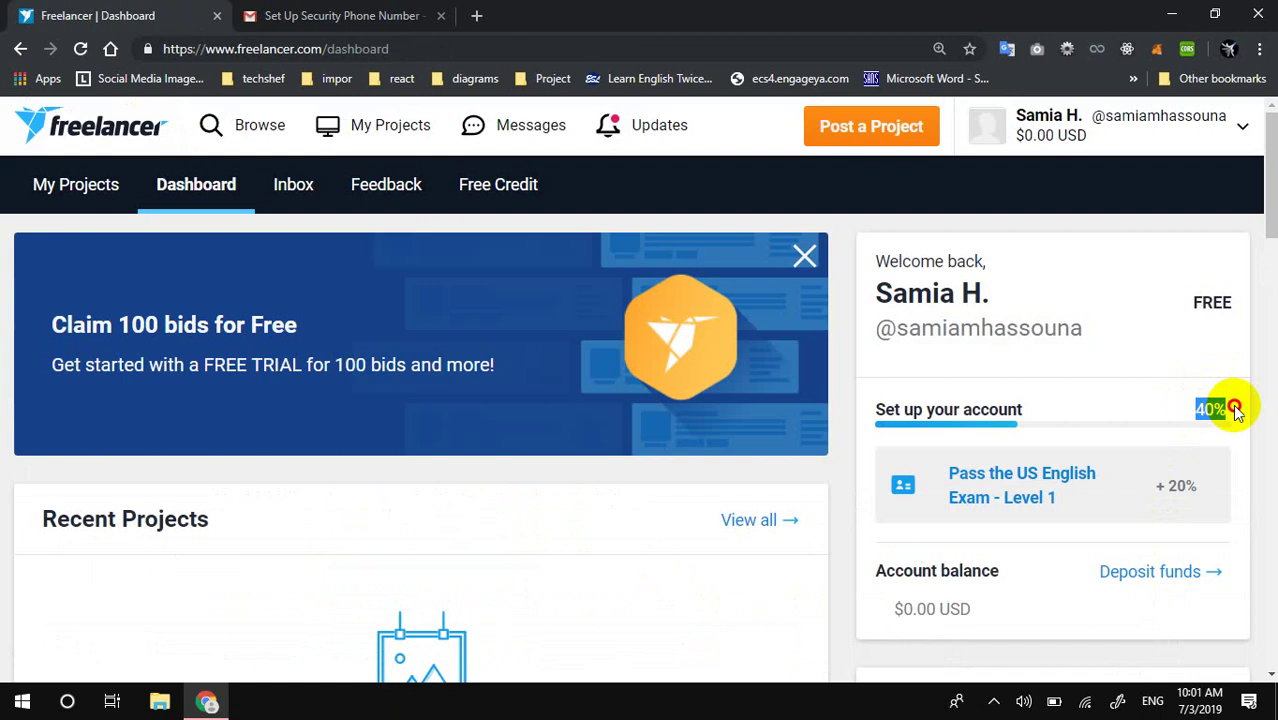
pyautogui.scroll(-1, 1235, 475)
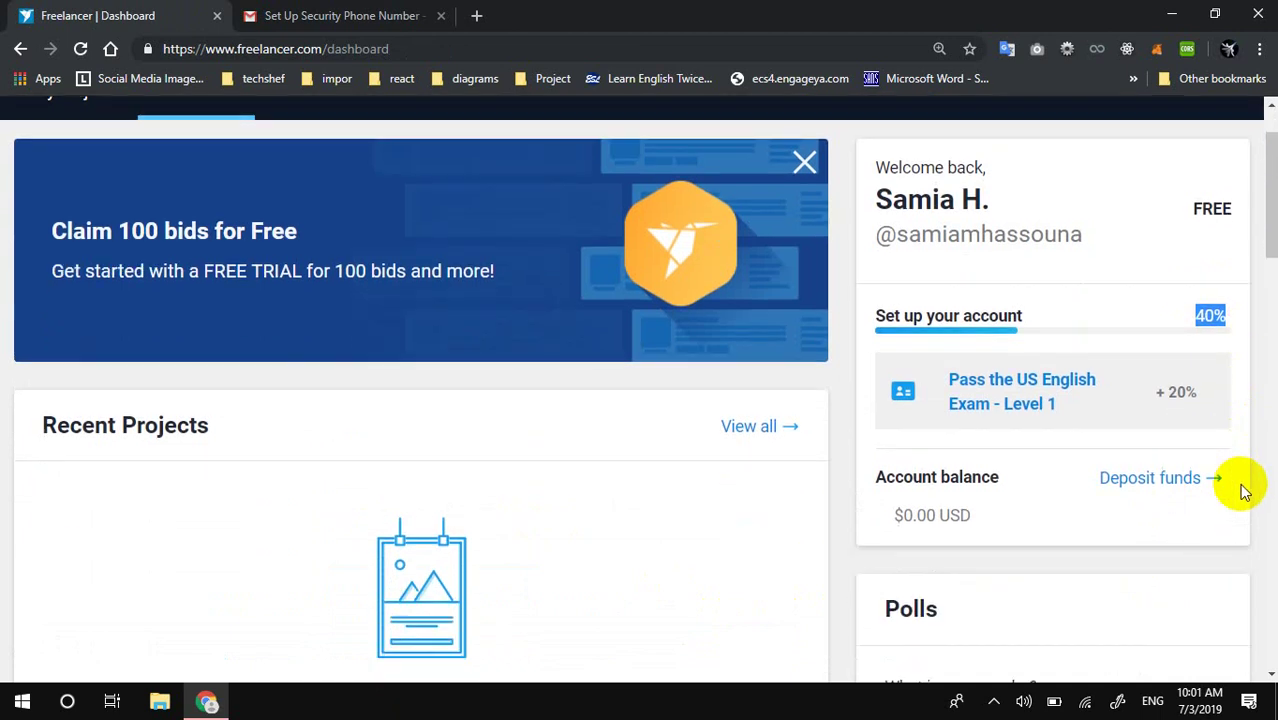
# Go back to the Profile Details settings page with the name fields
pyautogui.click(20, 48)
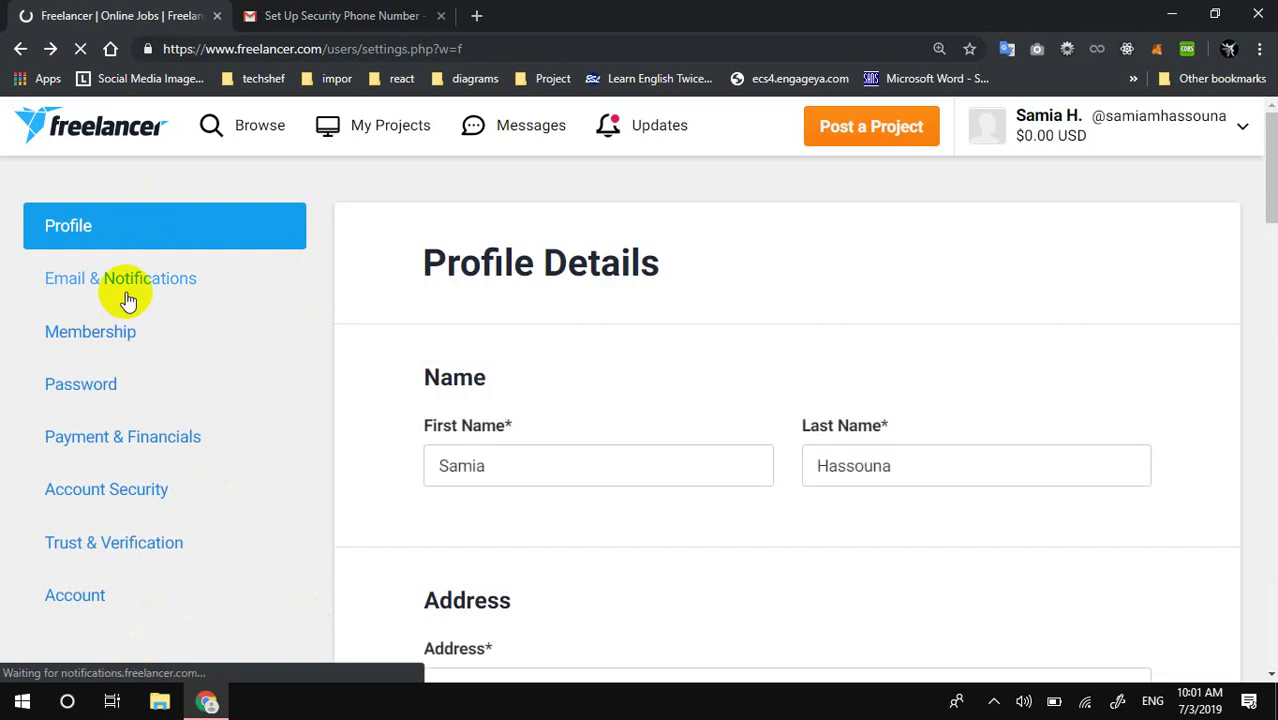
pyautogui.scroll(-3, 947, 257)
pyautogui.scroll(3, 950, 263)
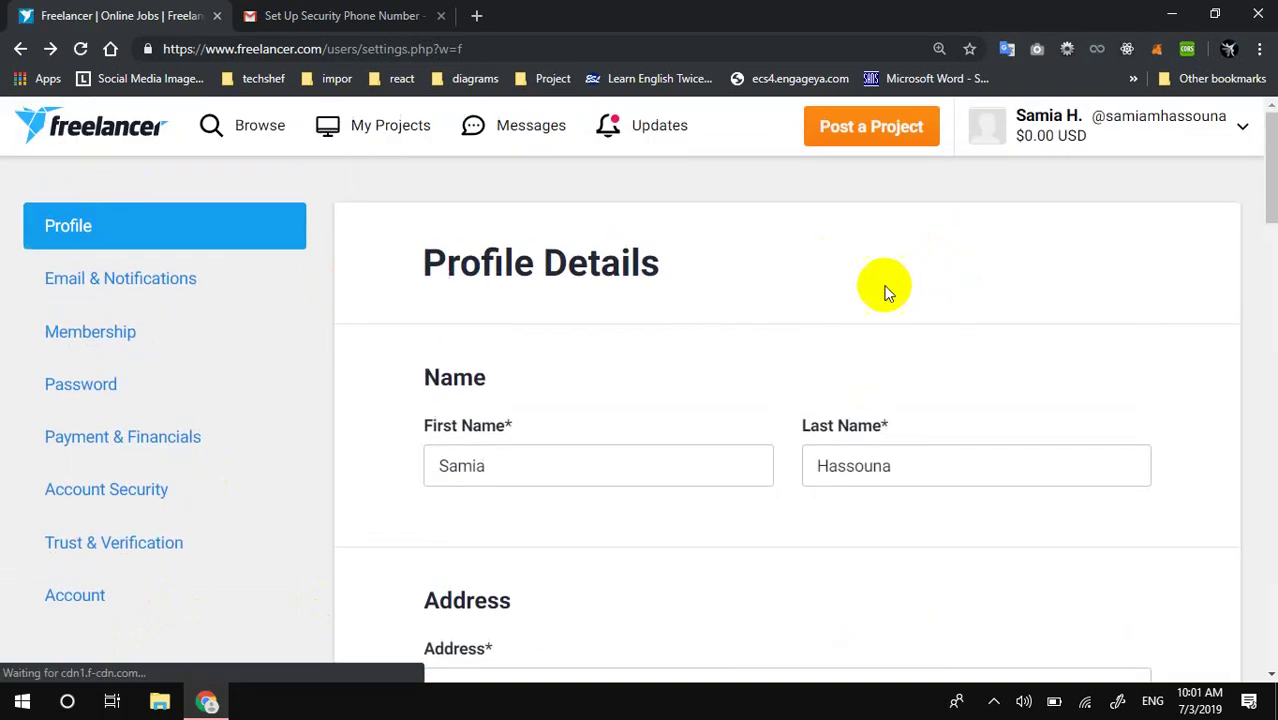
# Bring up the Email & Notifications settings and scroll through them
pyautogui.click(77, 292)
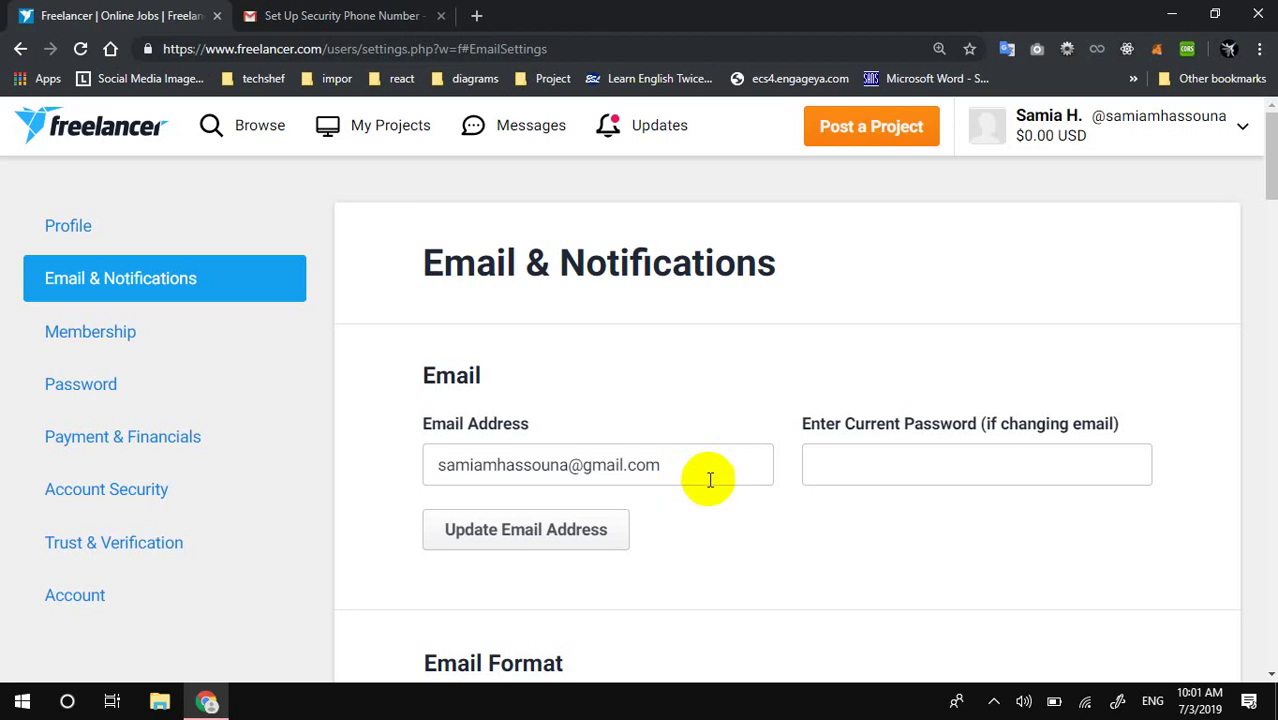
pyautogui.scroll(-3, 674, 527)
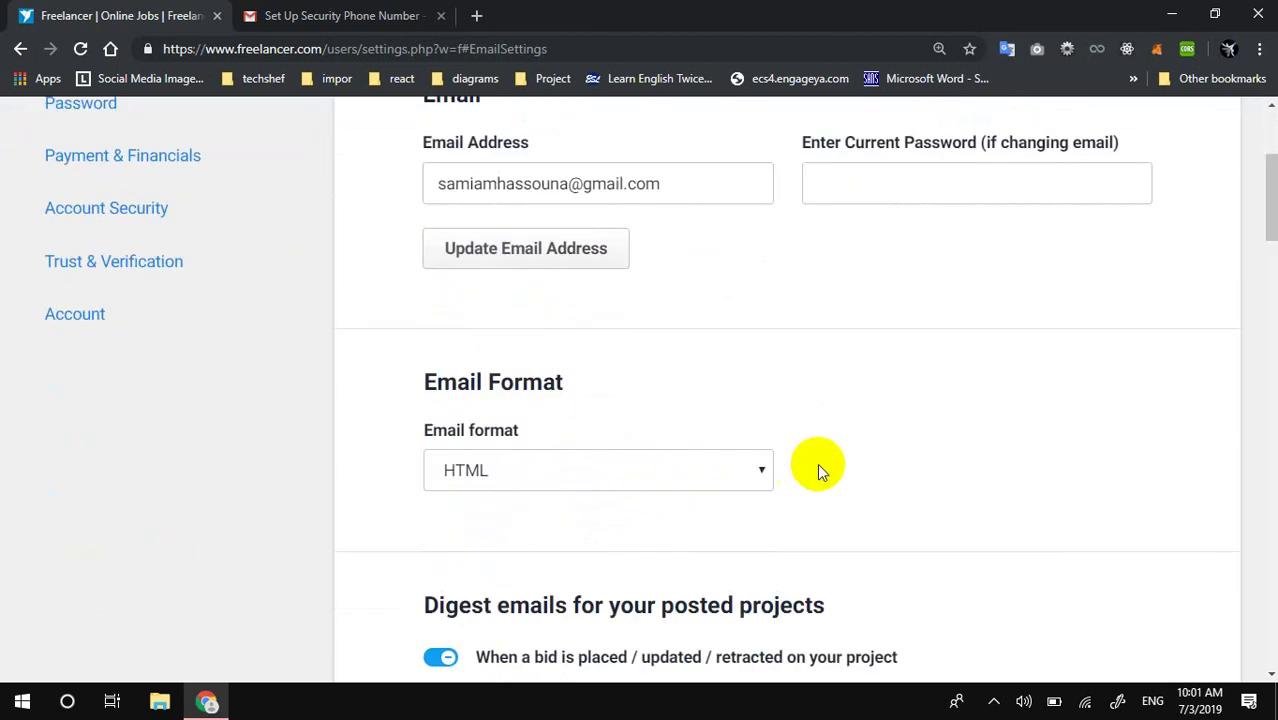
pyautogui.scroll(3, 952, 418)
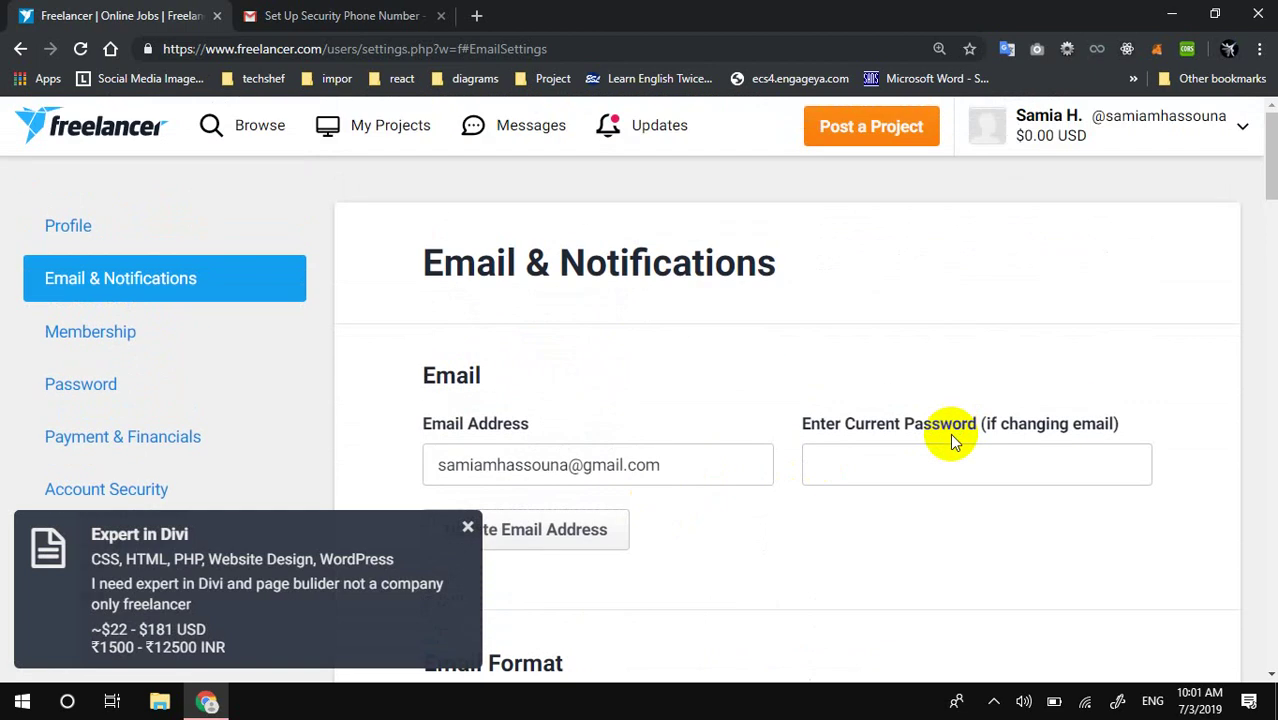
pyautogui.scroll(-1, 907, 457)
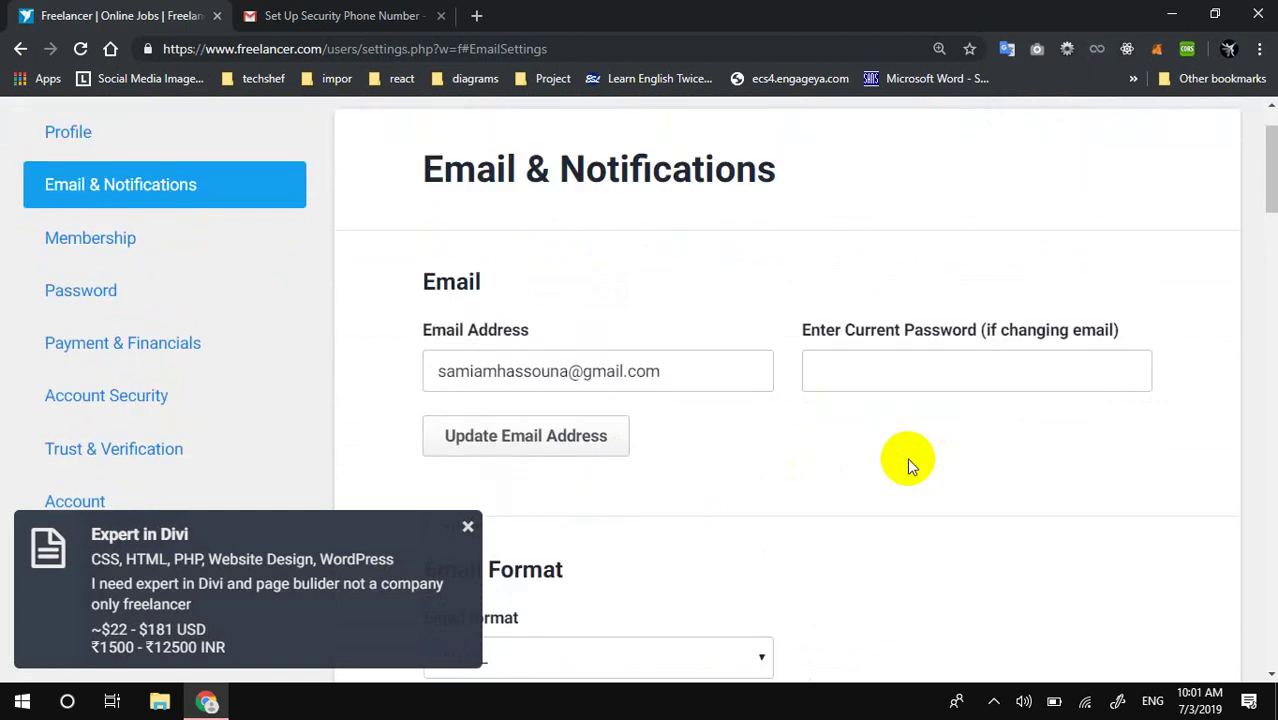
pyautogui.scroll(-3, 909, 462)
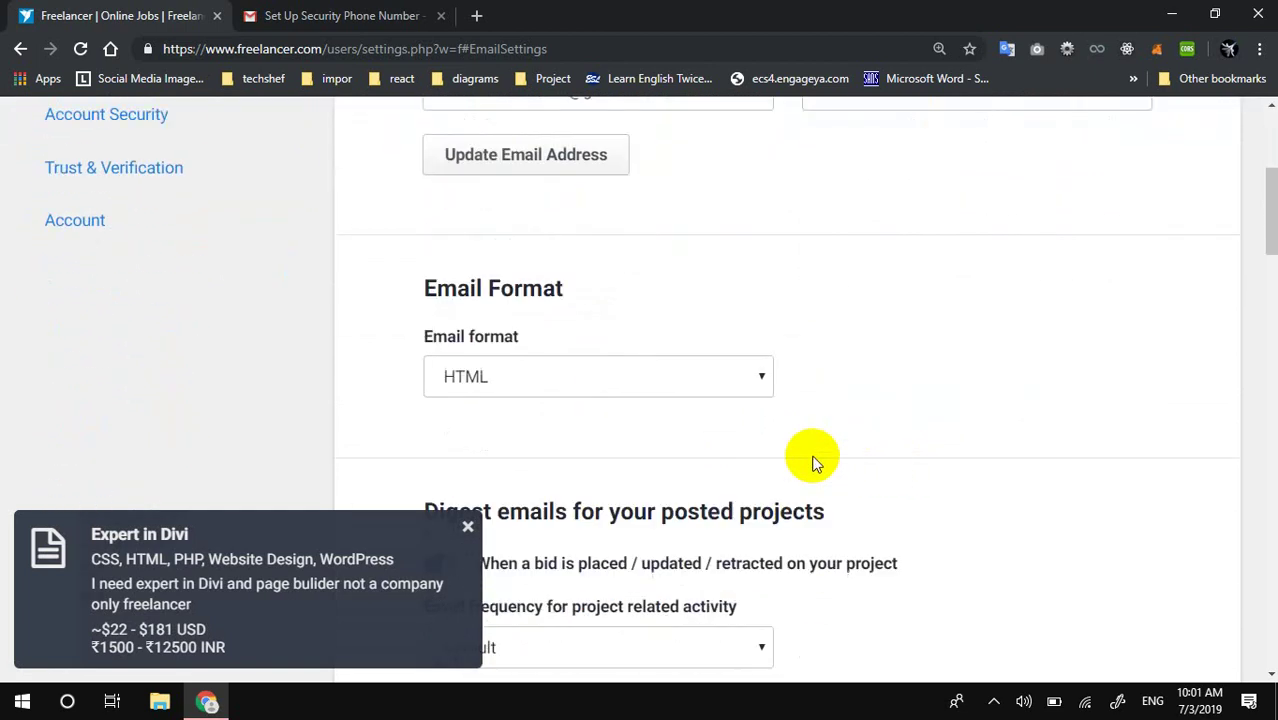
# Leave the email format set to HTML
pyautogui.click(762, 378)
pyautogui.click(748, 380)
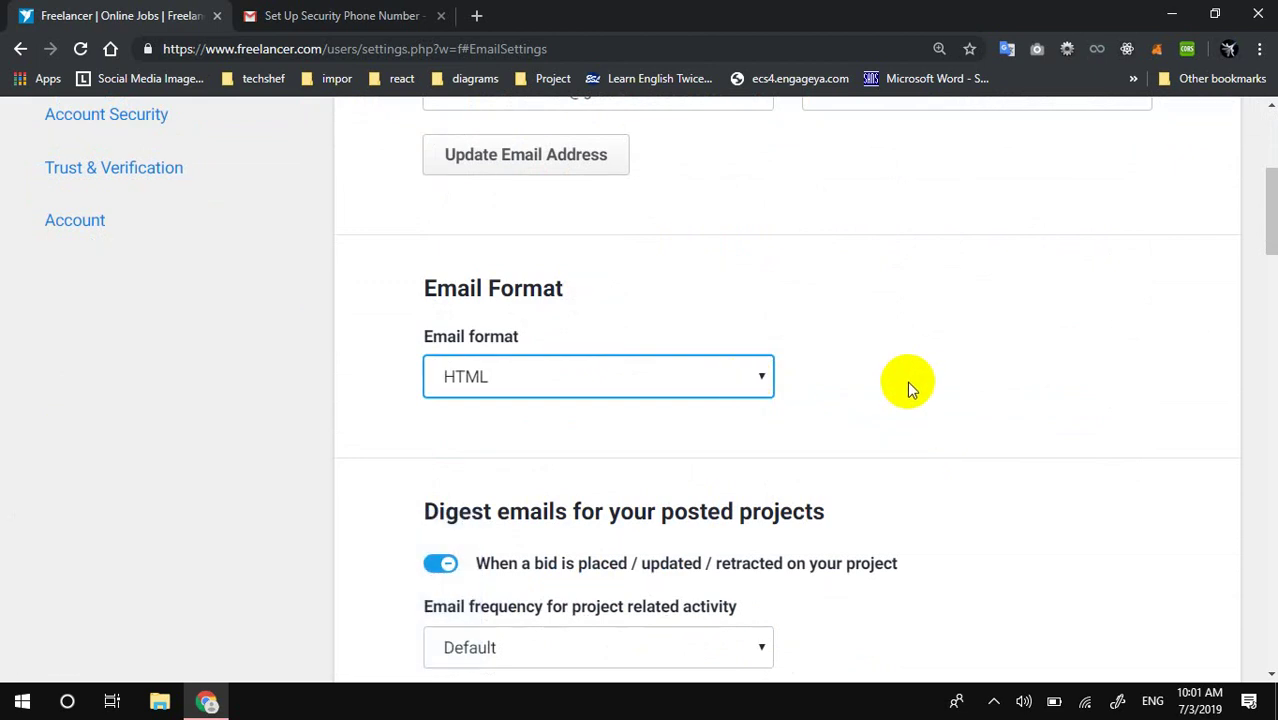
pyautogui.scroll(-3, 907, 382)
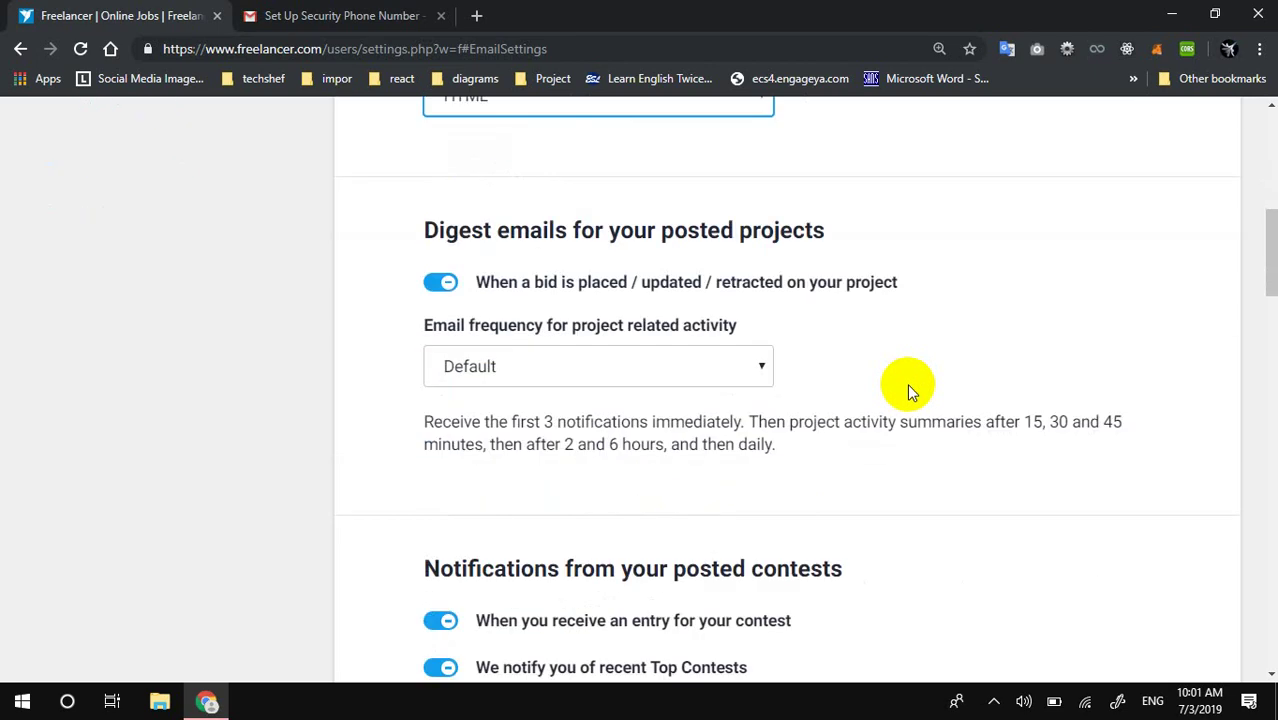
pyautogui.scroll(6, 907, 383)
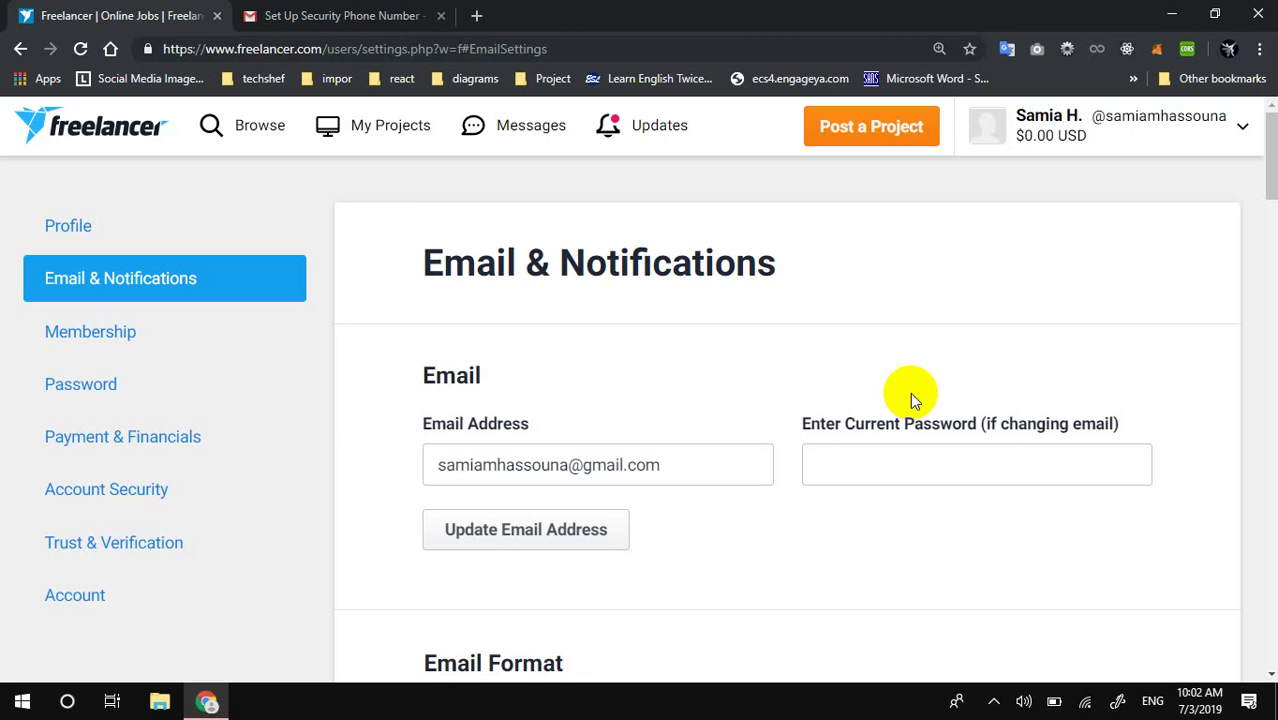
pyautogui.scroll(-9, 968, 475)
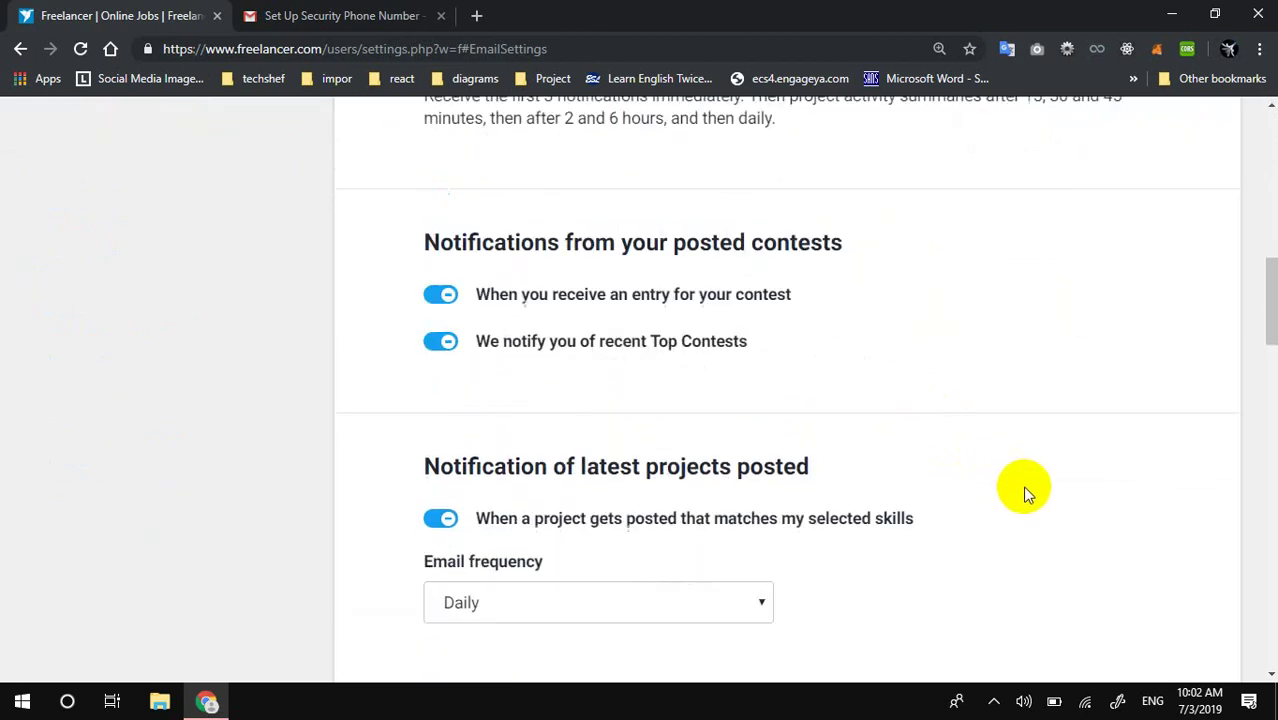
pyautogui.scroll(-4, 1022, 490)
pyautogui.scroll(13, 1022, 495)
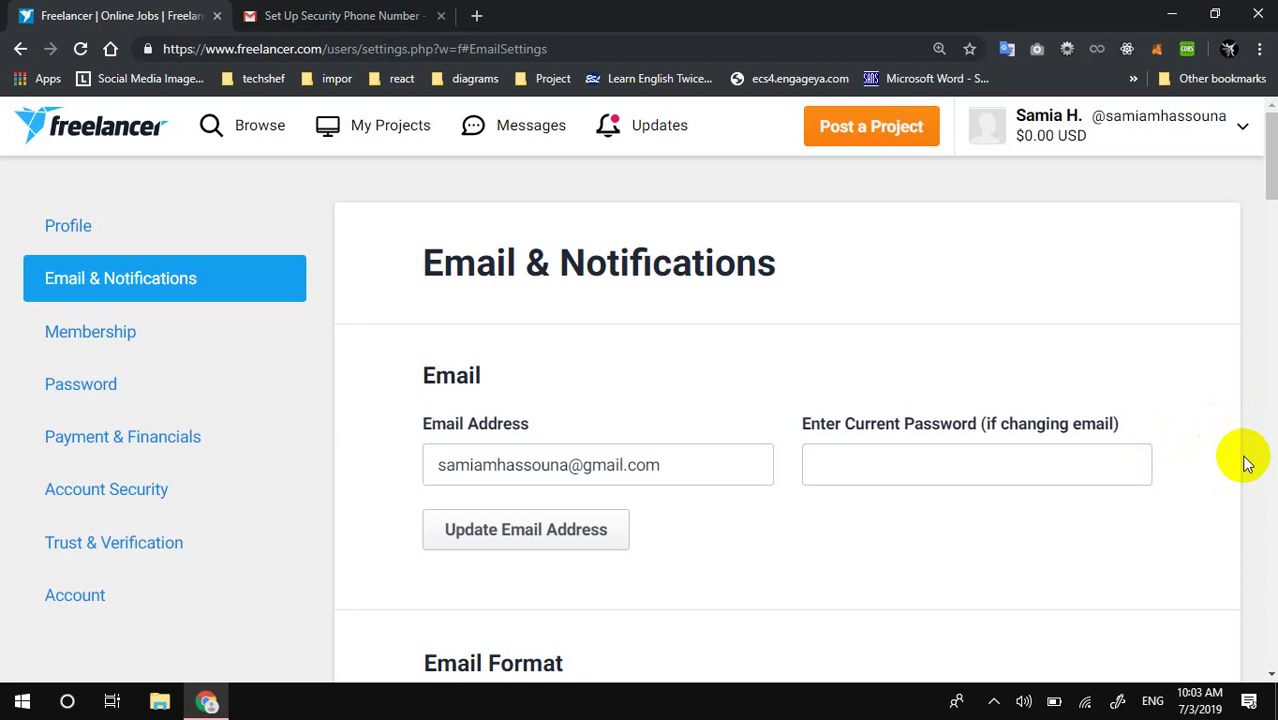
pyautogui.scroll(-8, 1245, 462)
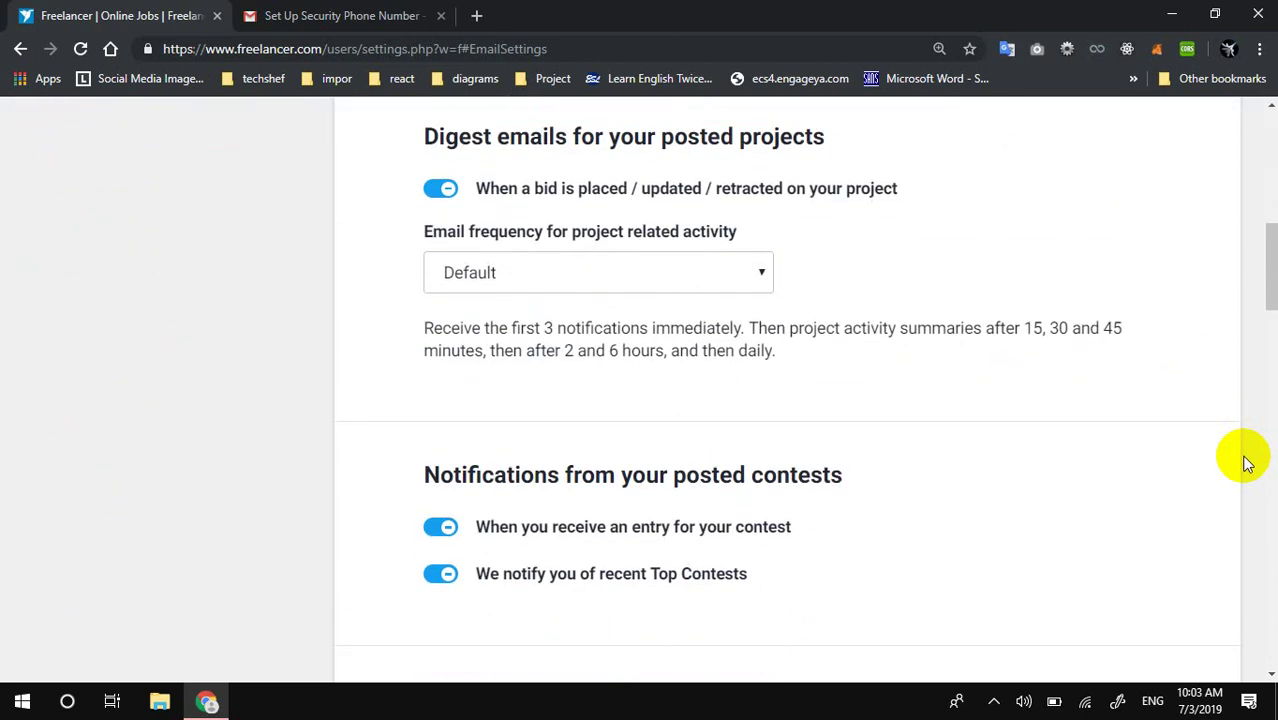
pyautogui.scroll(-3, 1245, 462)
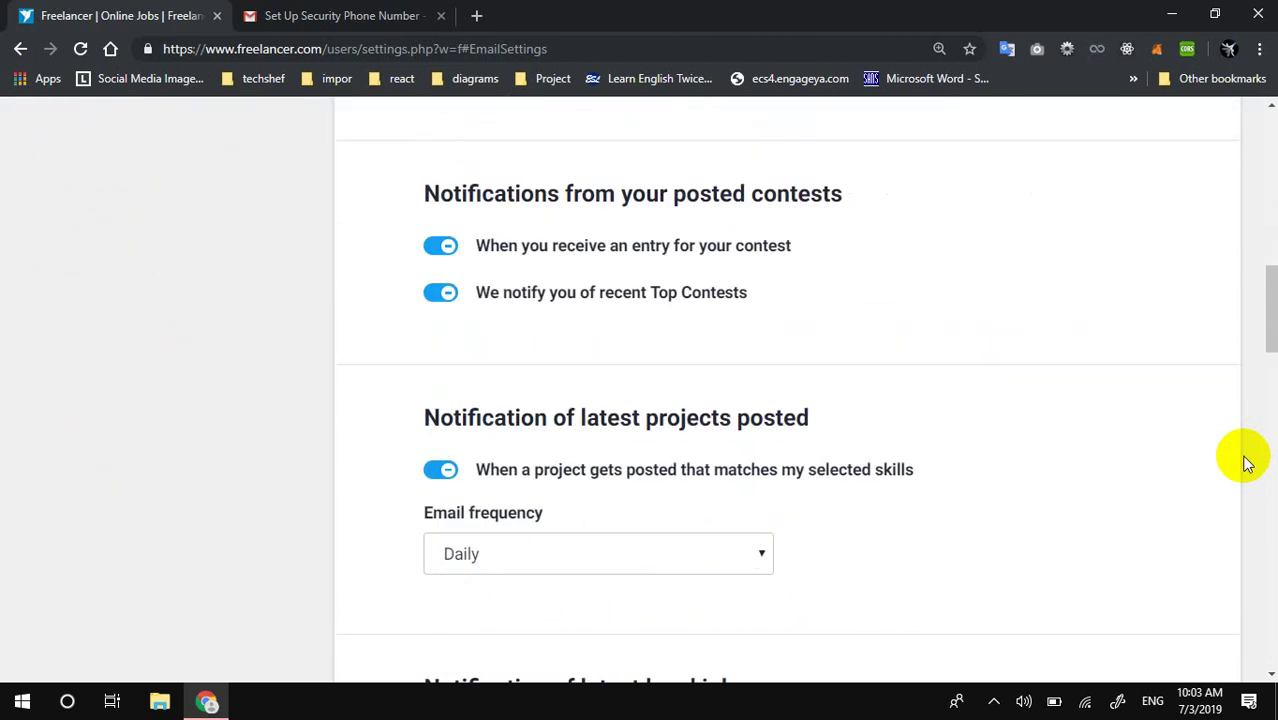
pyautogui.scroll(-8, 1245, 462)
pyautogui.scroll(1, 1245, 462)
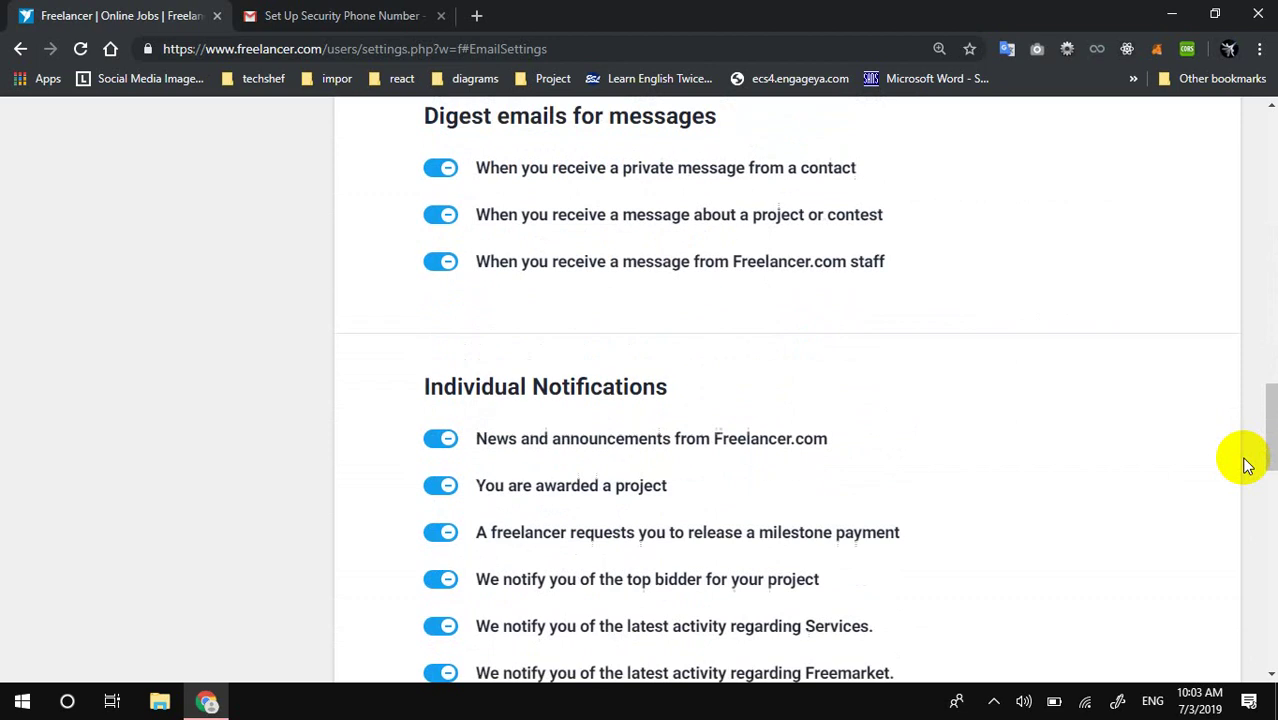
pyautogui.scroll(-10, 1245, 462)
pyautogui.scroll(4, 1245, 480)
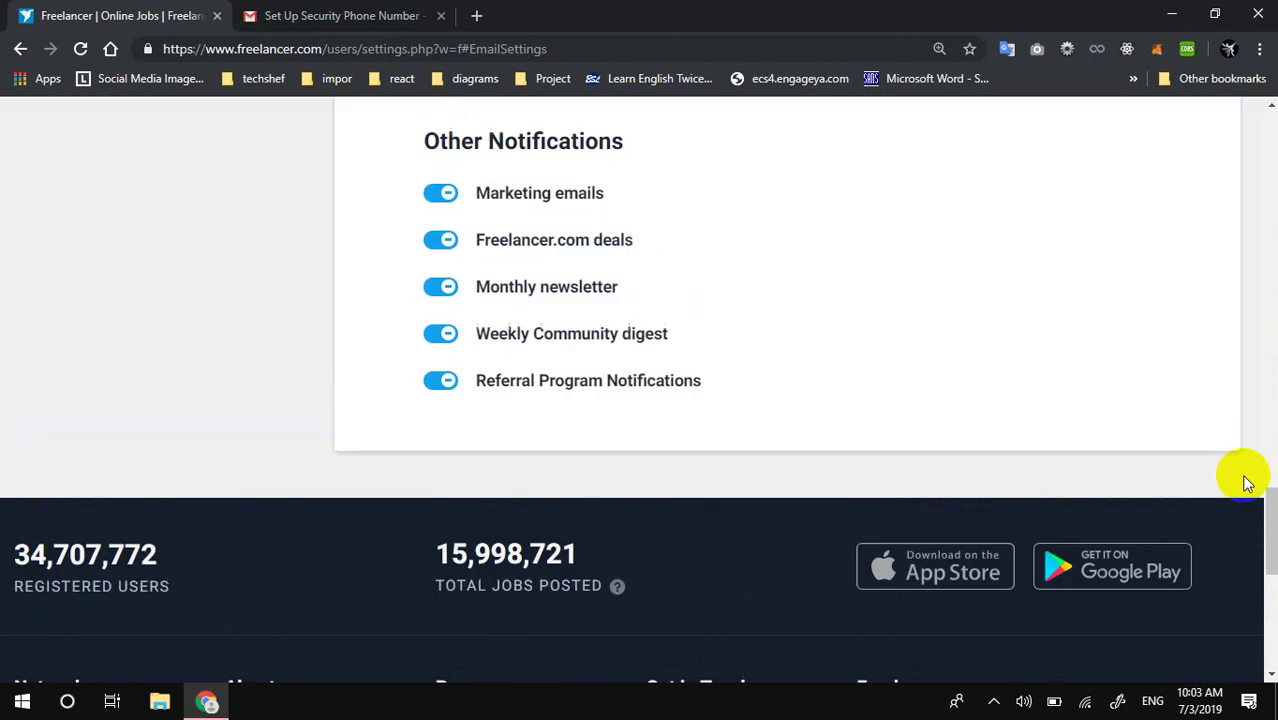
pyautogui.scroll(5, 1245, 482)
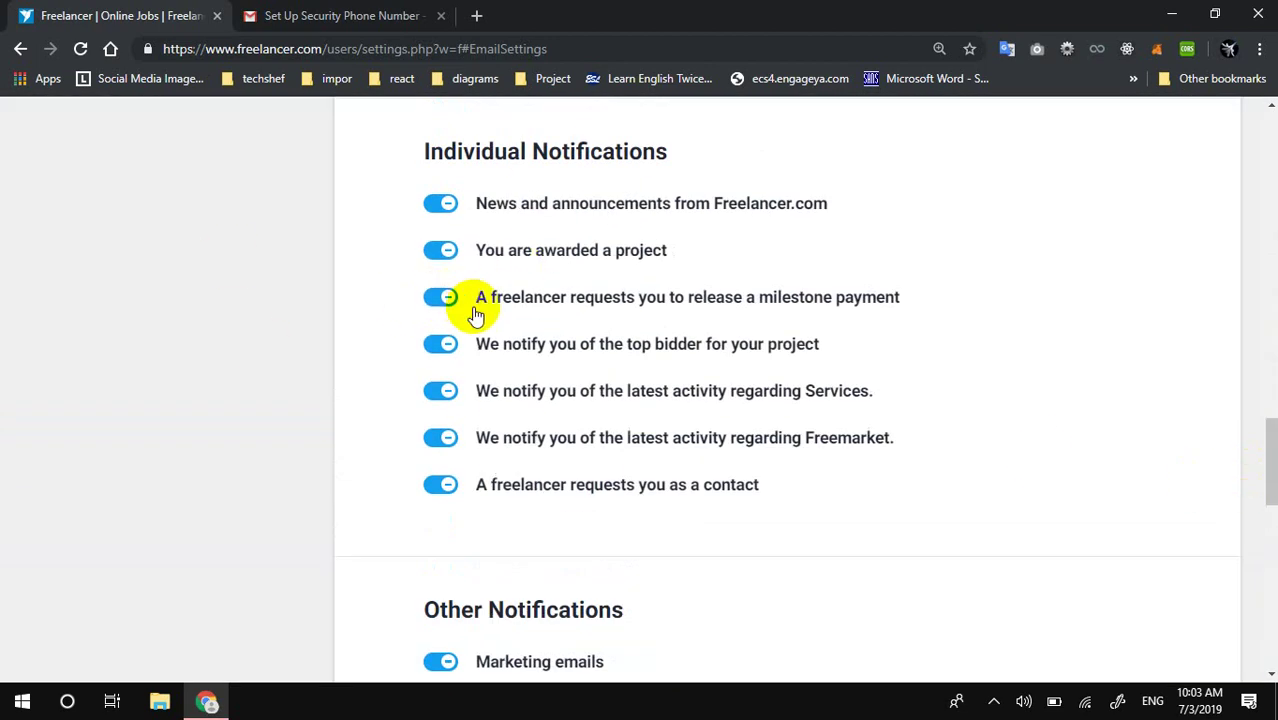
pyautogui.scroll(9, 1014, 299)
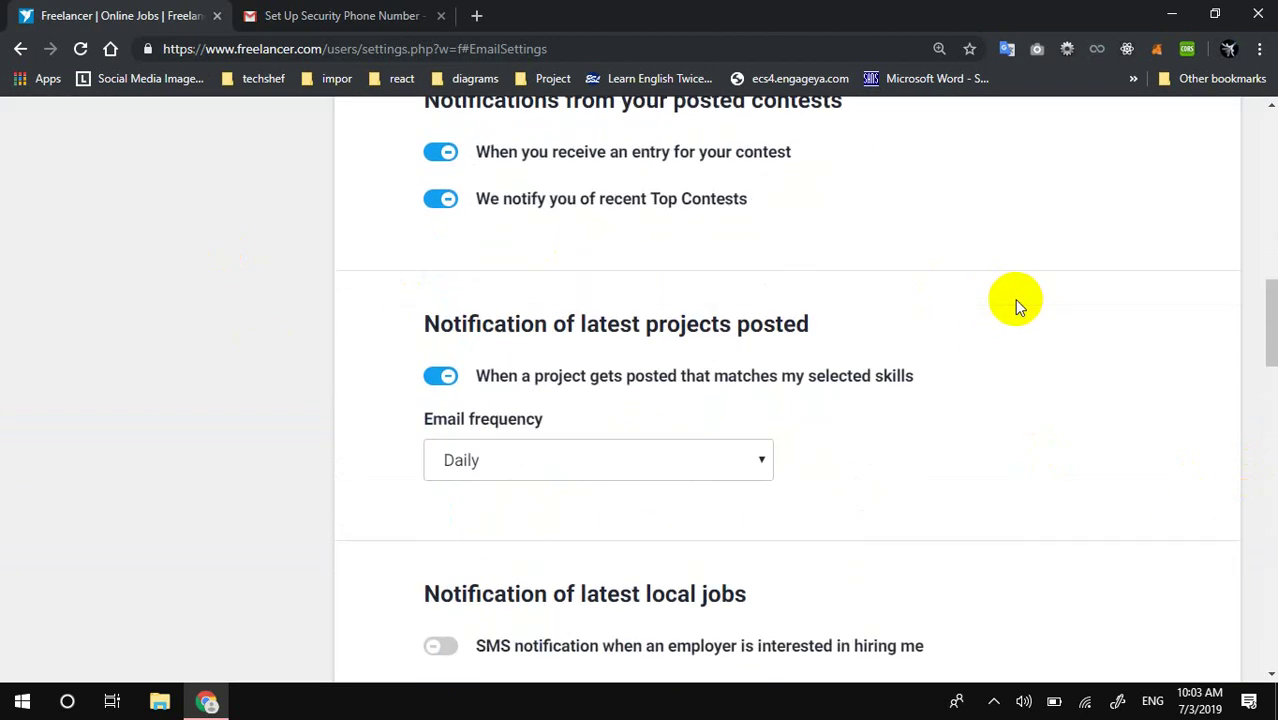
pyautogui.scroll(10, 1014, 299)
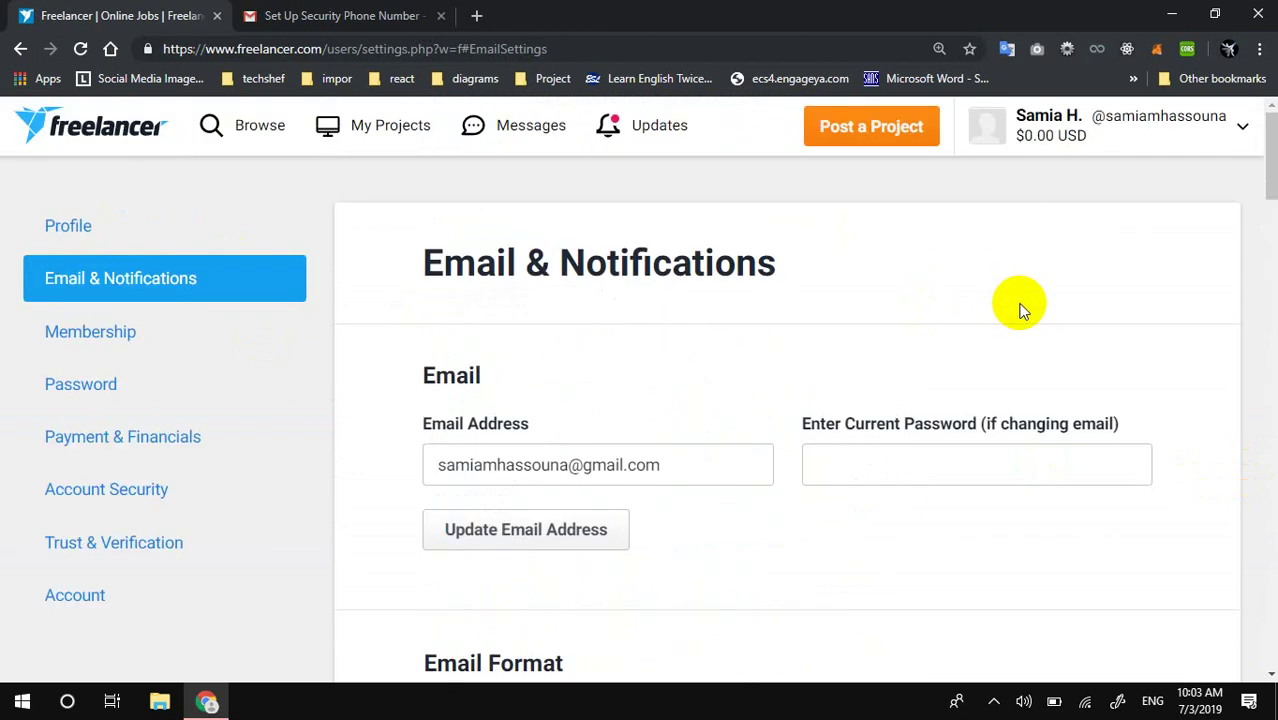
# Review the free plan on the Membership settings page
pyautogui.click(100, 333)
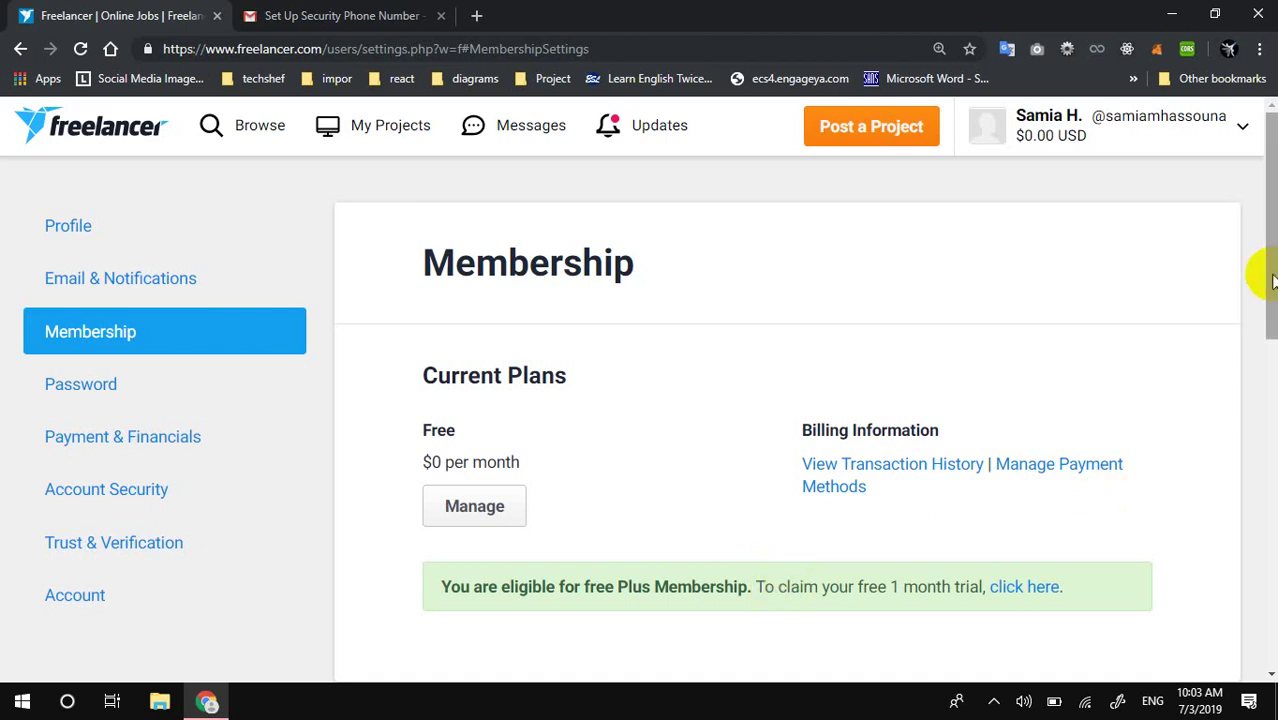
pyautogui.scroll(-4, 1215, 331)
pyautogui.scroll(4, 1141, 425)
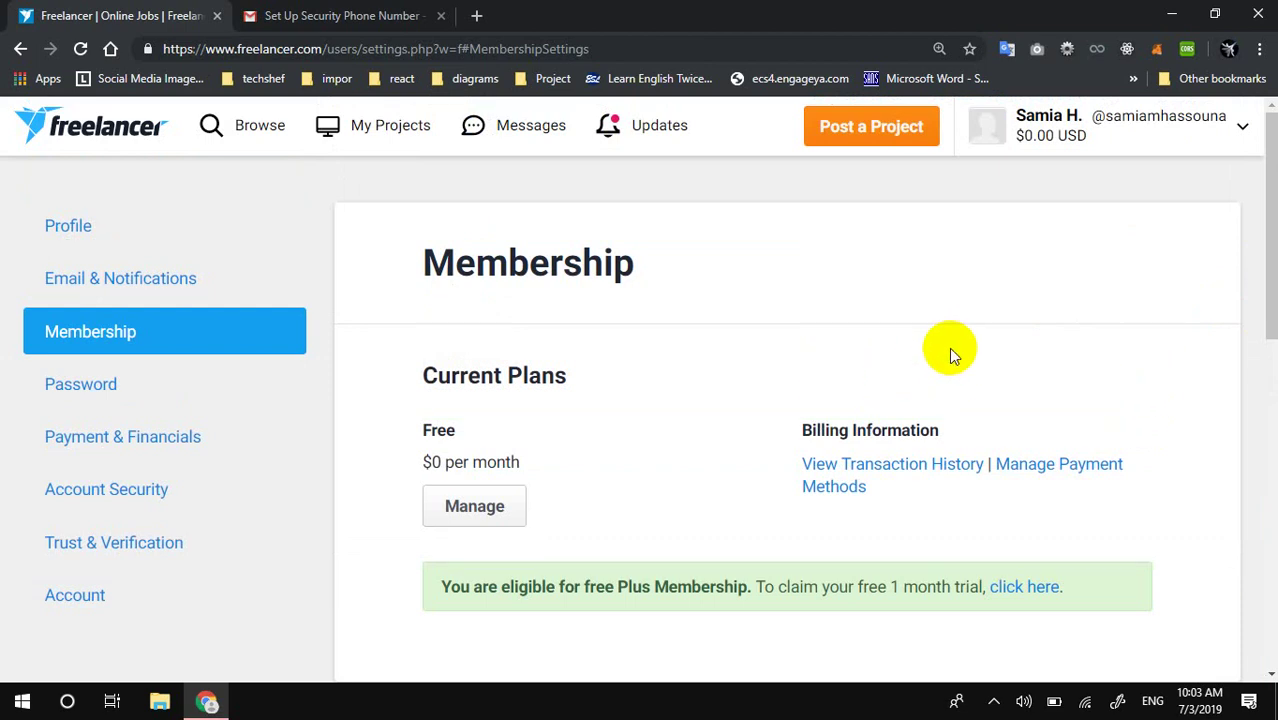
pyautogui.scroll(-5, 577, 471)
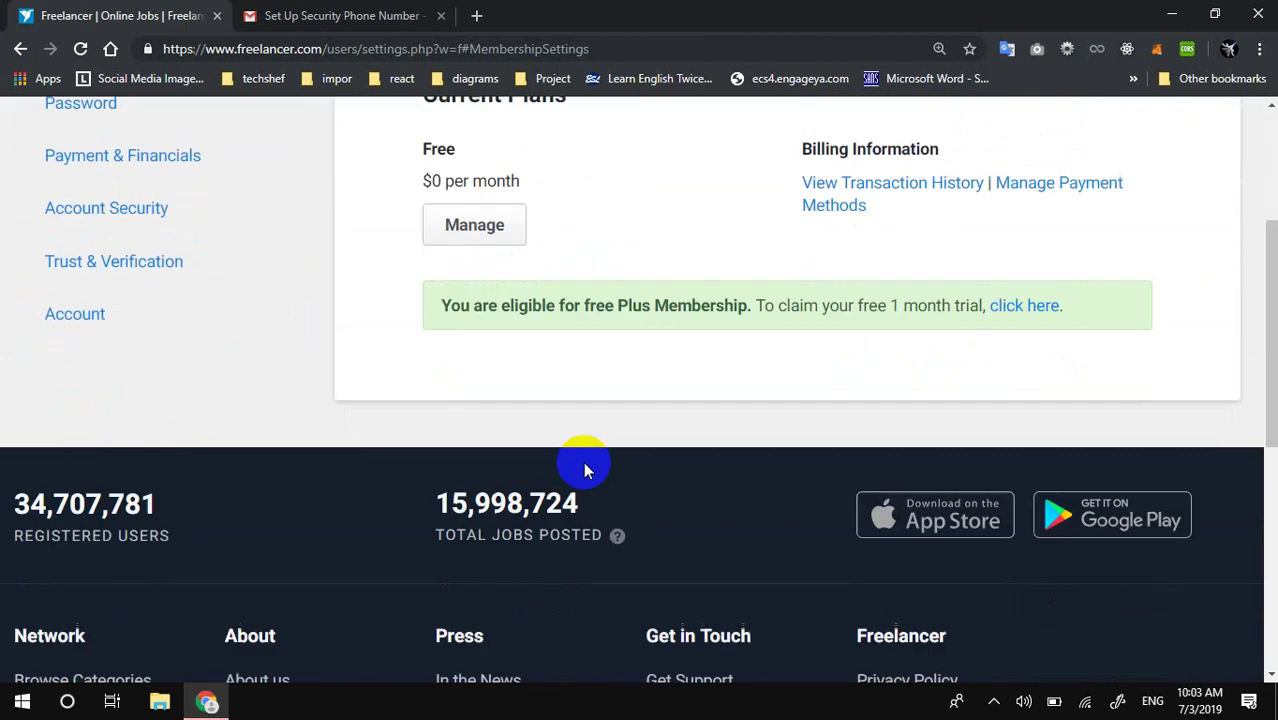
pyautogui.scroll(5, 578, 465)
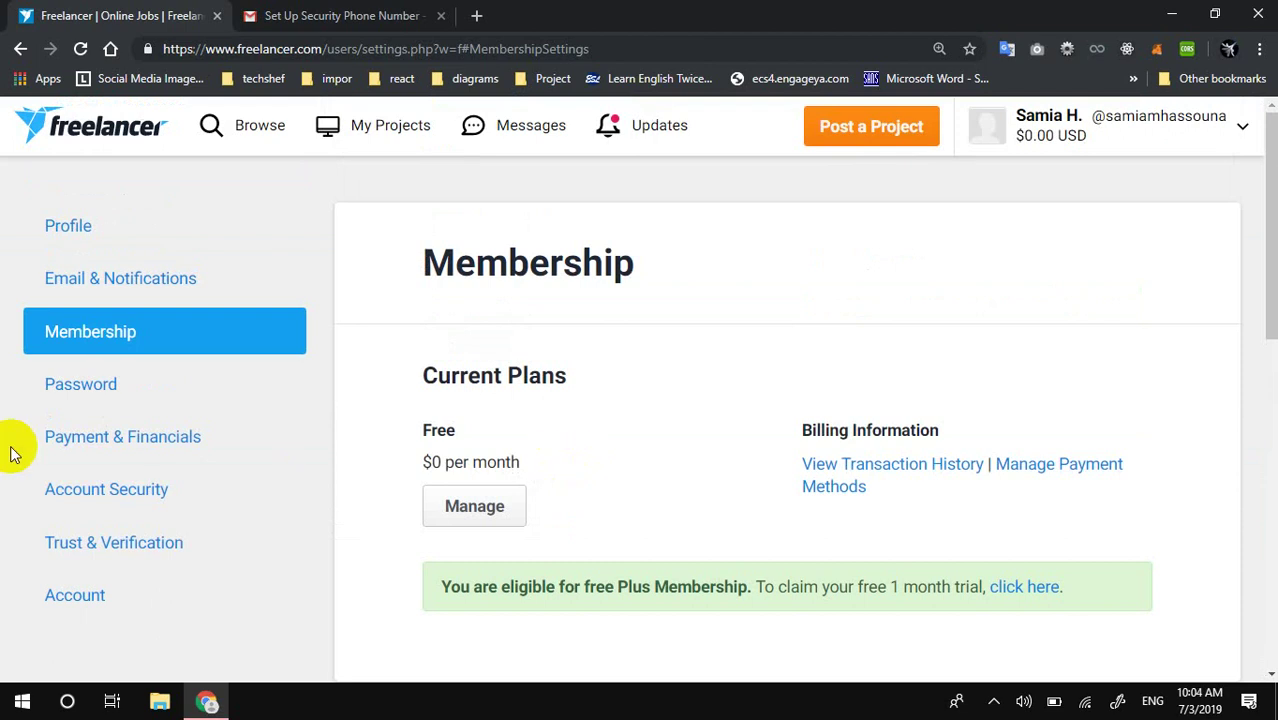
# View the Change Password settings fields
pyautogui.click(55, 388)
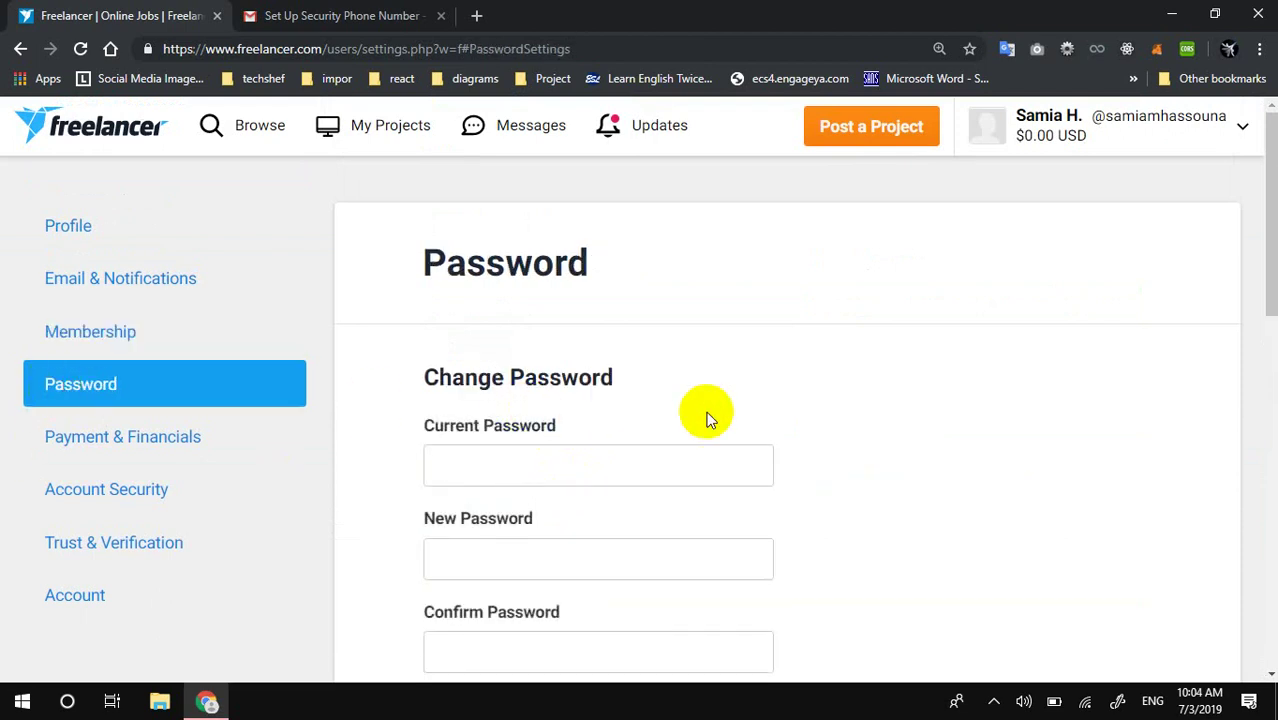
pyautogui.scroll(-3, 800, 420)
pyautogui.scroll(-4, 813, 432)
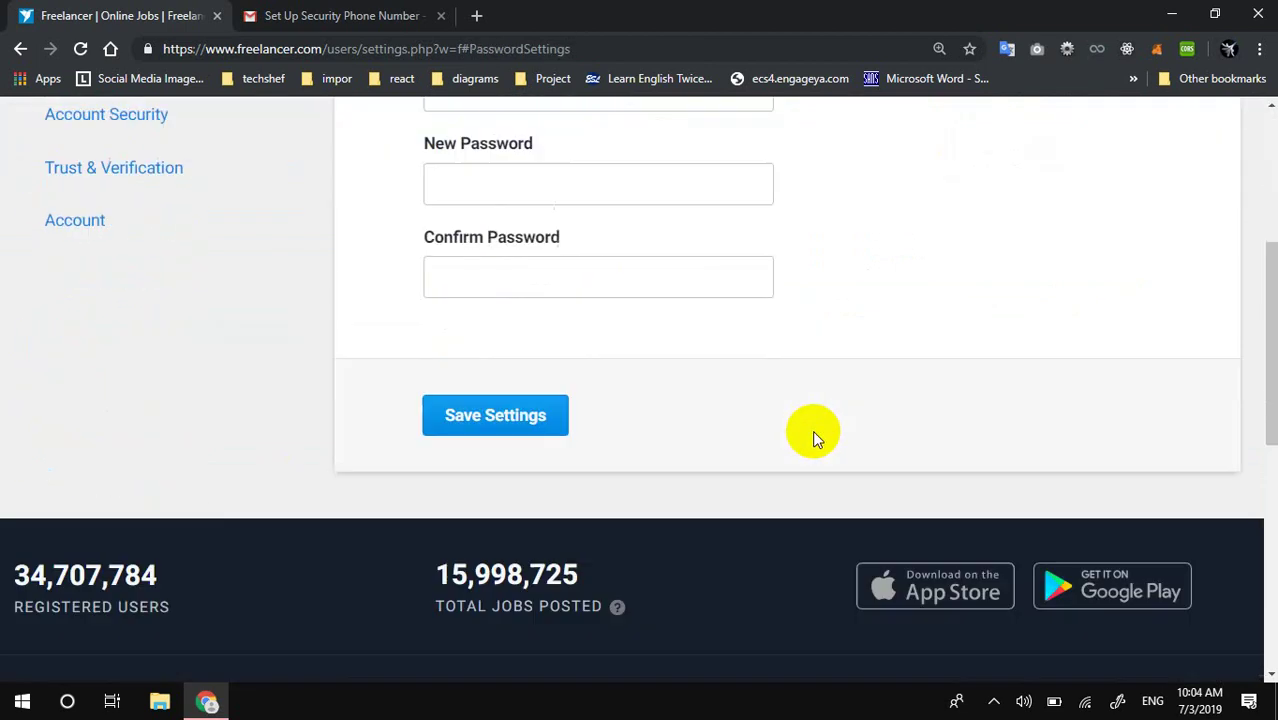
pyautogui.scroll(4, 790, 437)
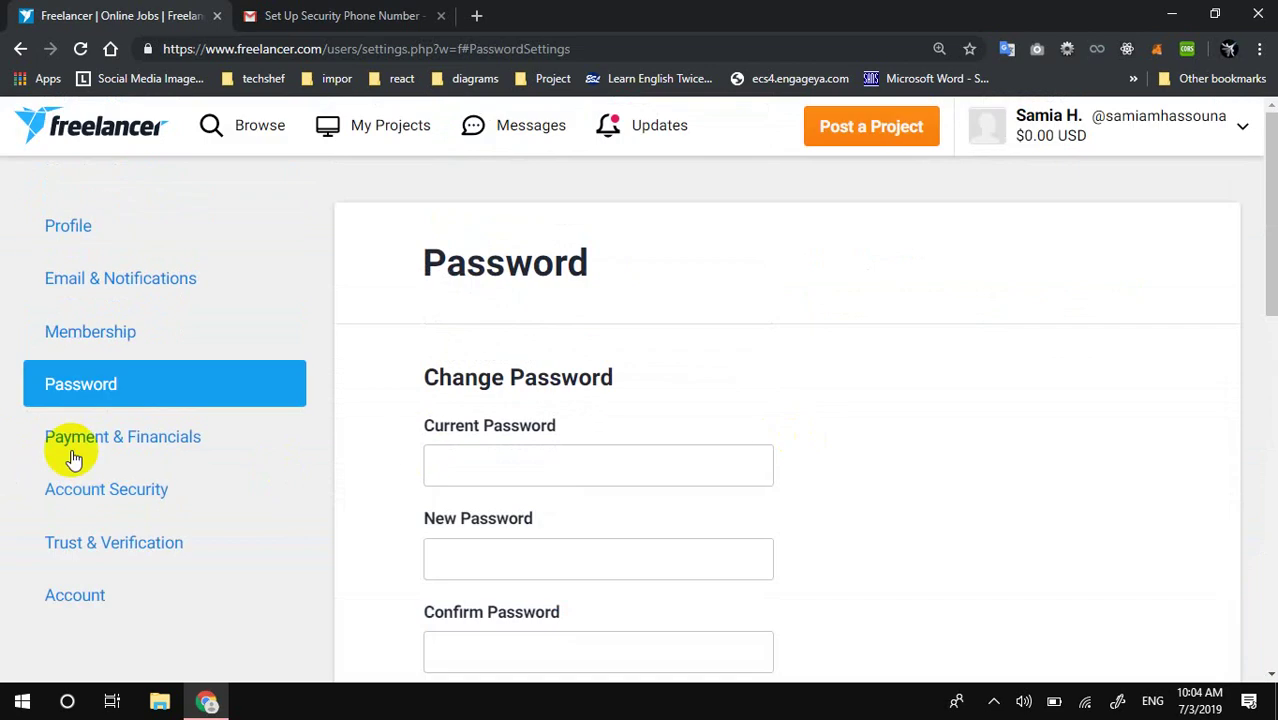
pyautogui.click(151, 440)
# Review Payment & Financials, keeping USD as the account currency
pyautogui.scroll(-1, 1116, 398)
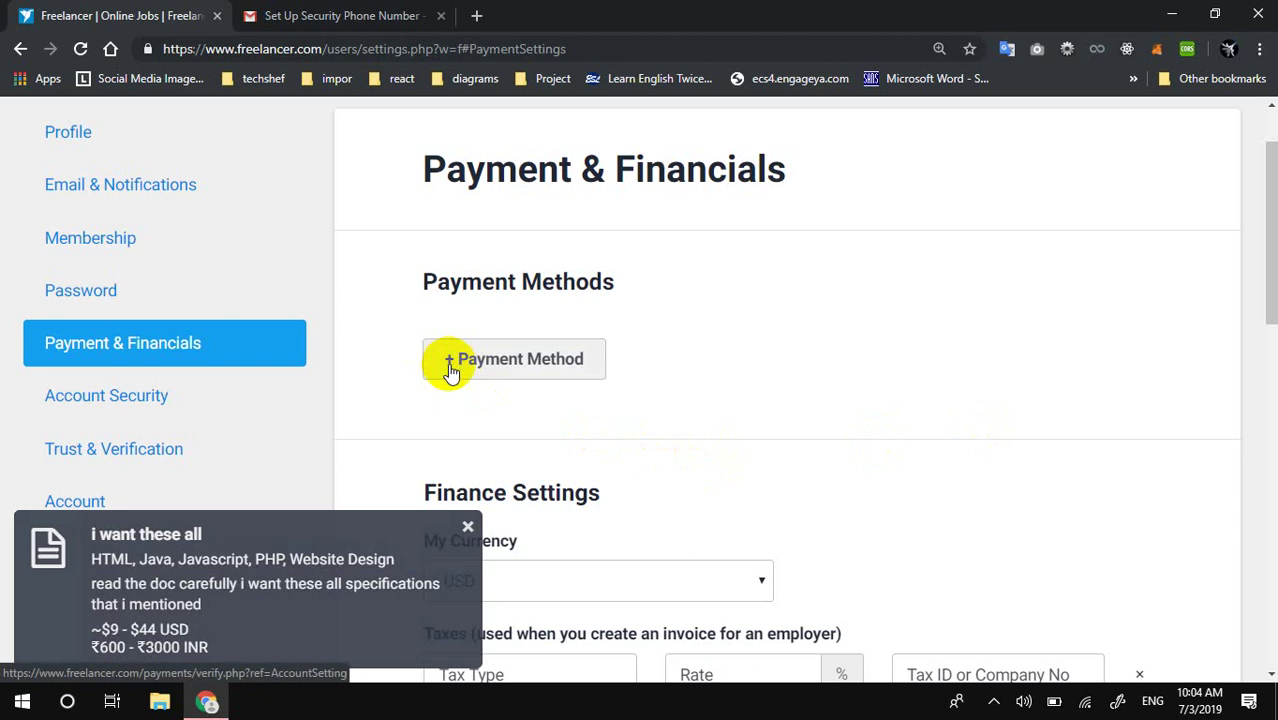
pyautogui.scroll(-1, 762, 350)
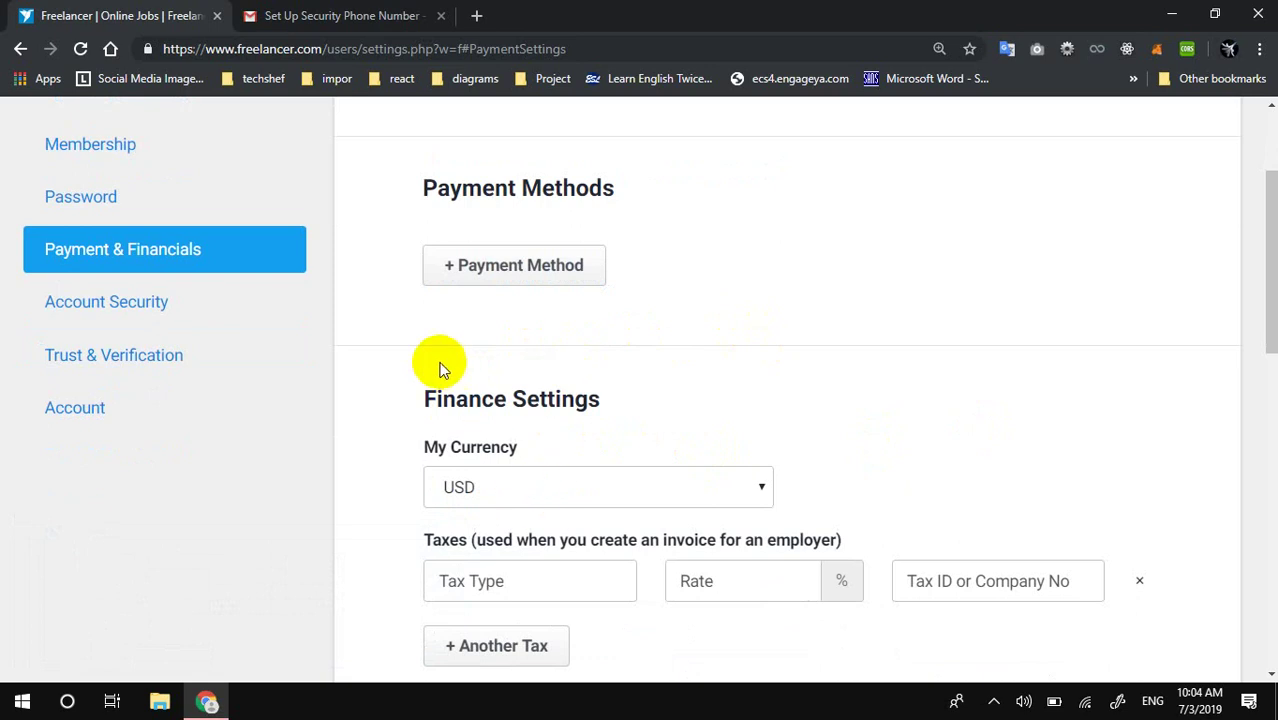
pyautogui.click(518, 484)
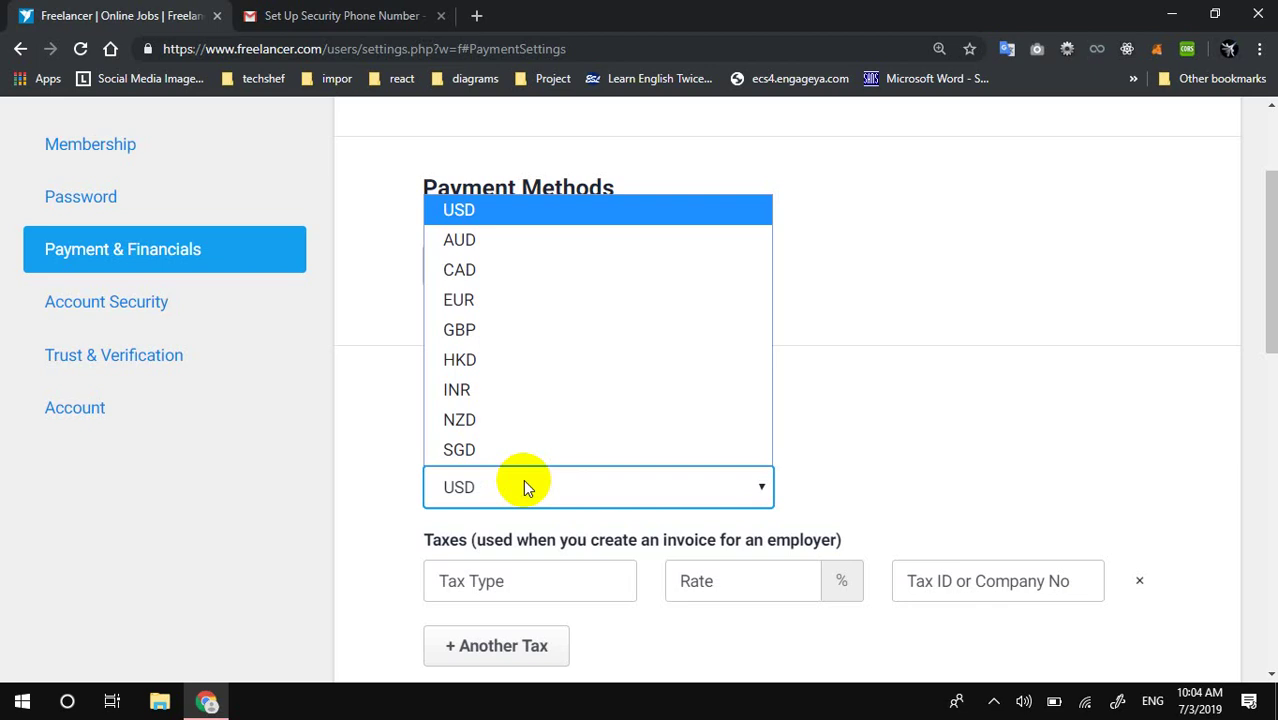
pyautogui.click(525, 484)
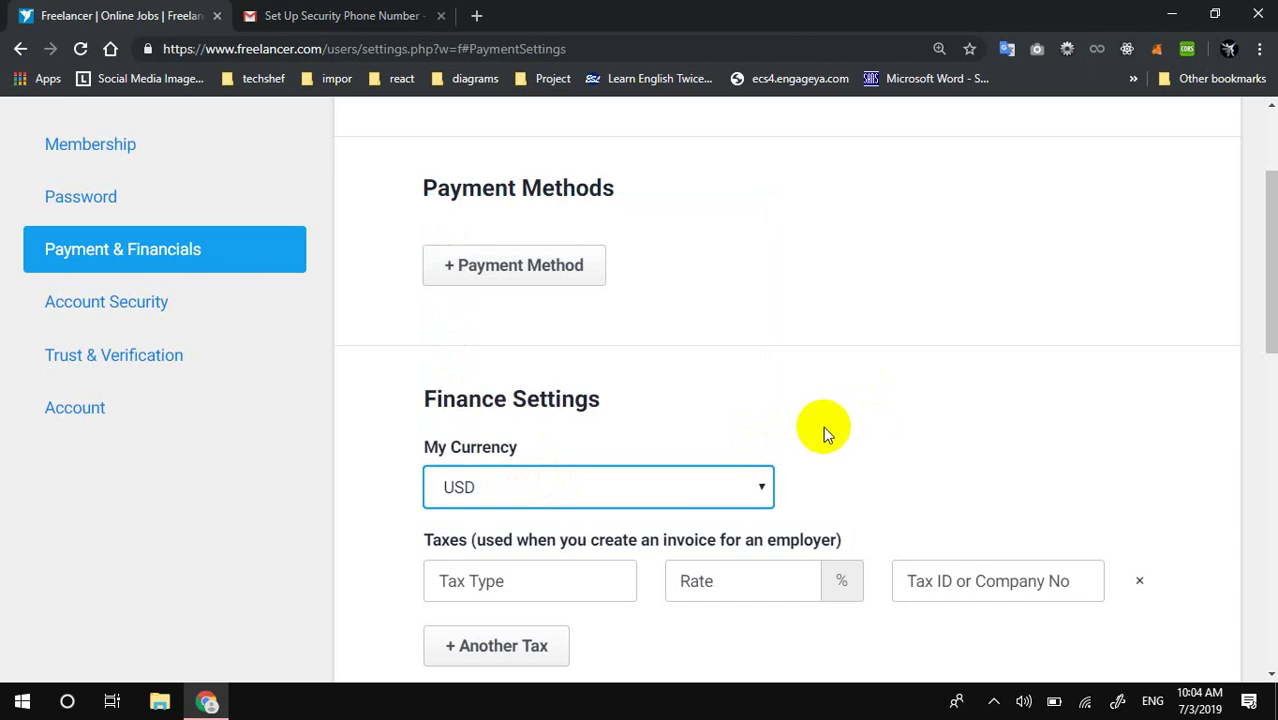
# Show Account Security with two-factor authentication off and no login devices
pyautogui.scroll(-1, 840, 428)
pyautogui.scroll(-1, 844, 430)
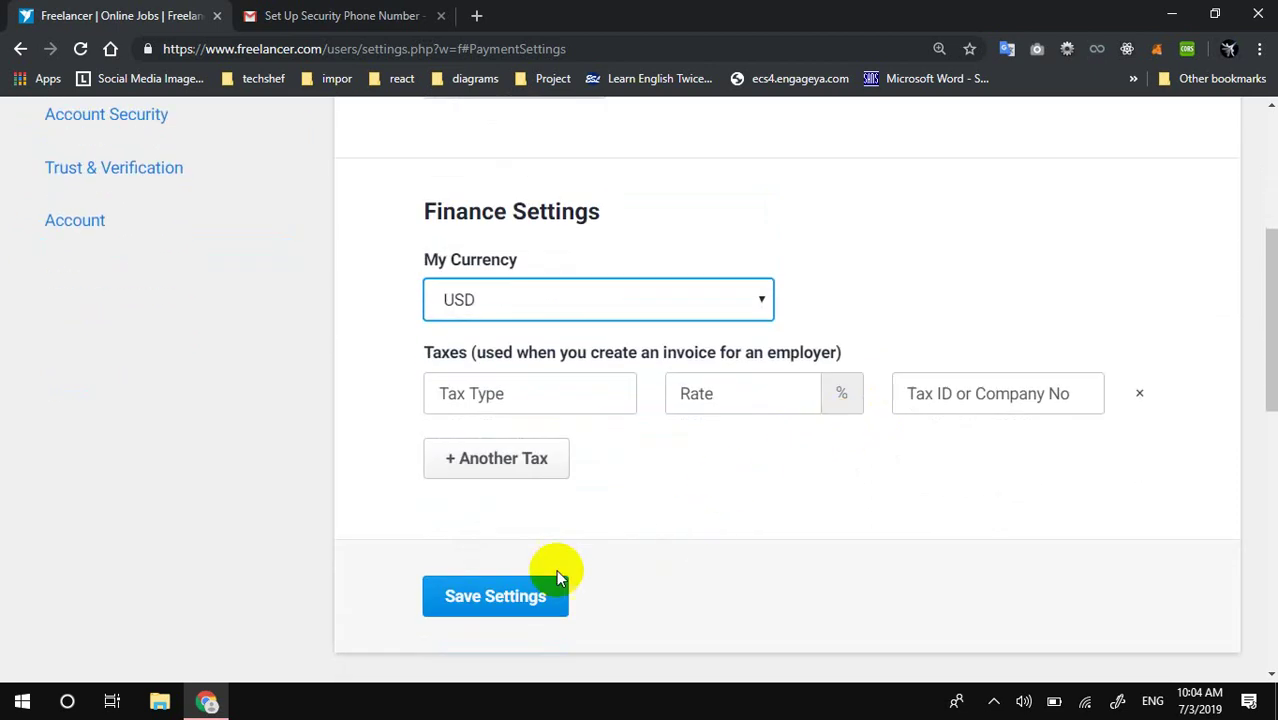
pyautogui.scroll(4, 369, 377)
pyautogui.click(106, 489)
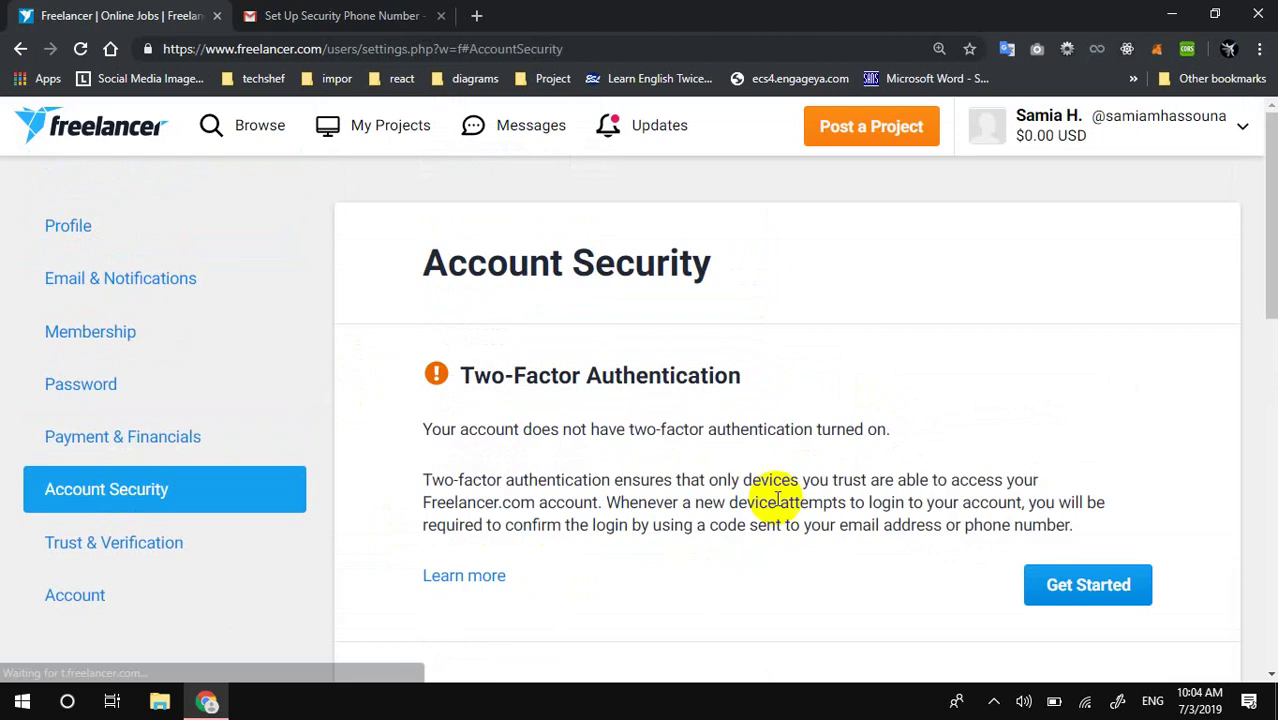
pyautogui.scroll(-4, 990, 460)
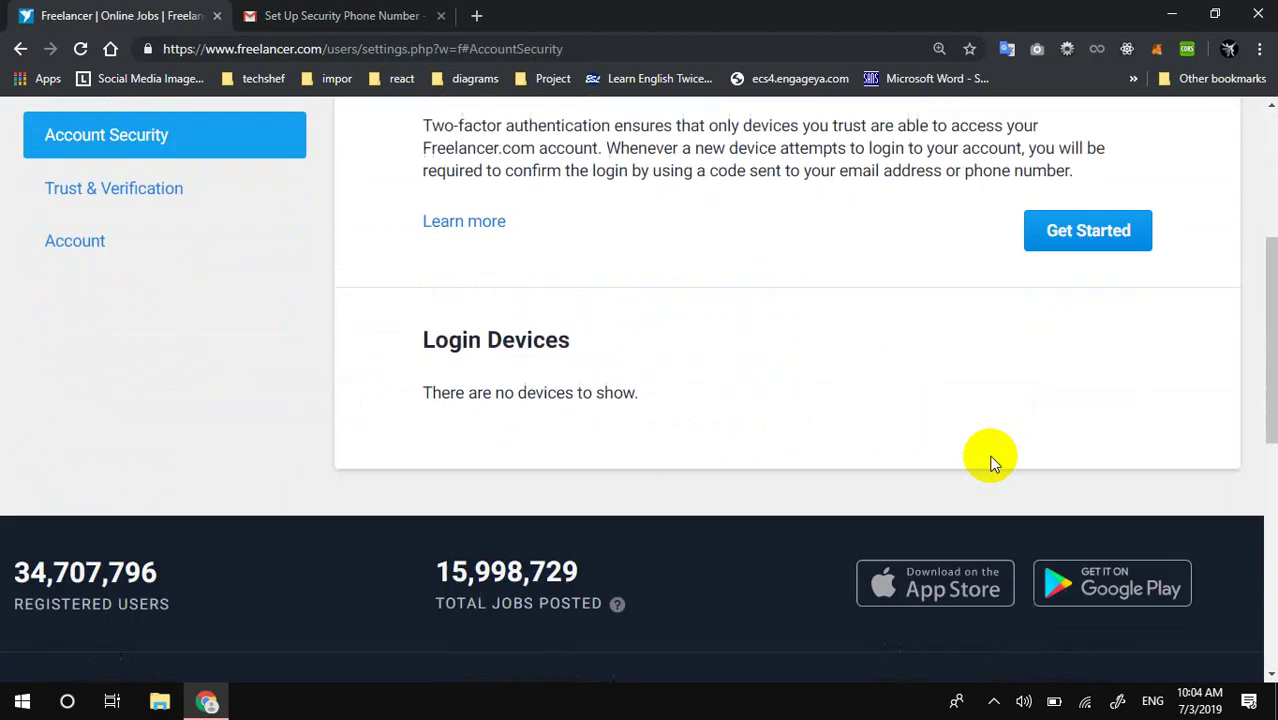